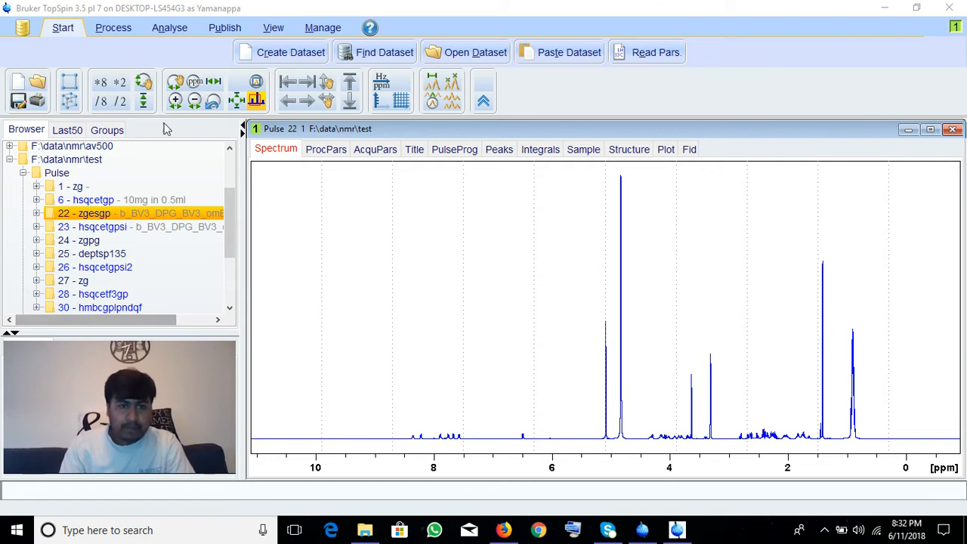
- Refresh the Pulse experiment list and review the WDW window functions and phase correction settings of dataset 22
click(22, 174)
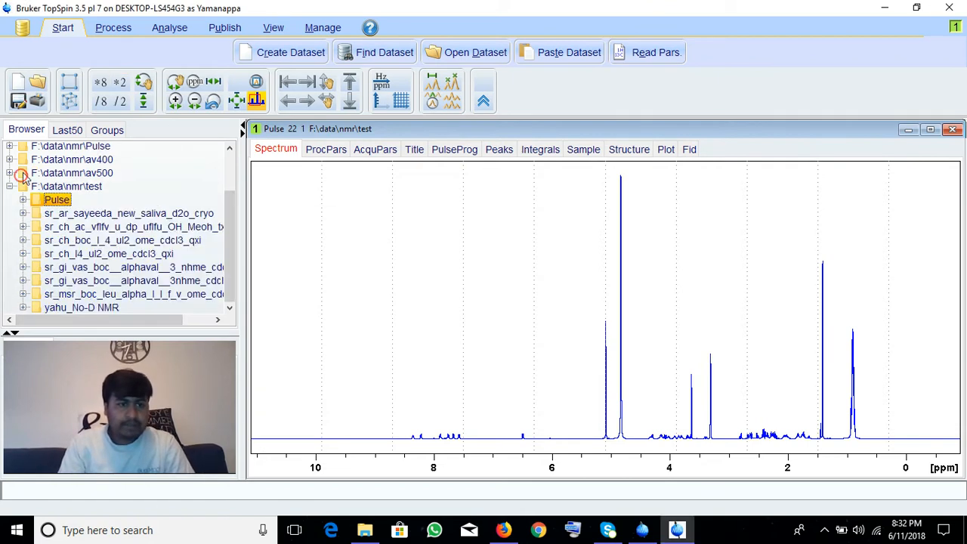
click(23, 200)
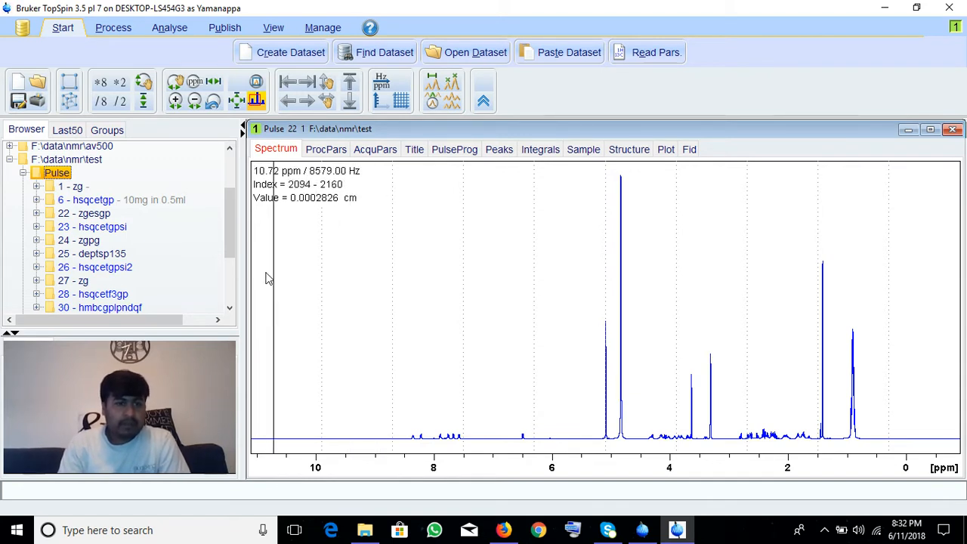
click(333, 154)
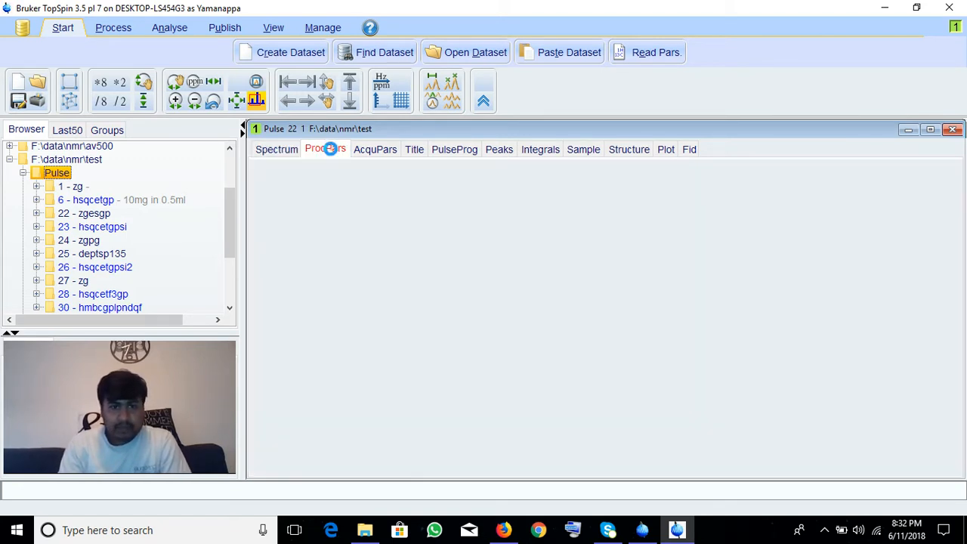
scroll(521, 377, down, 3)
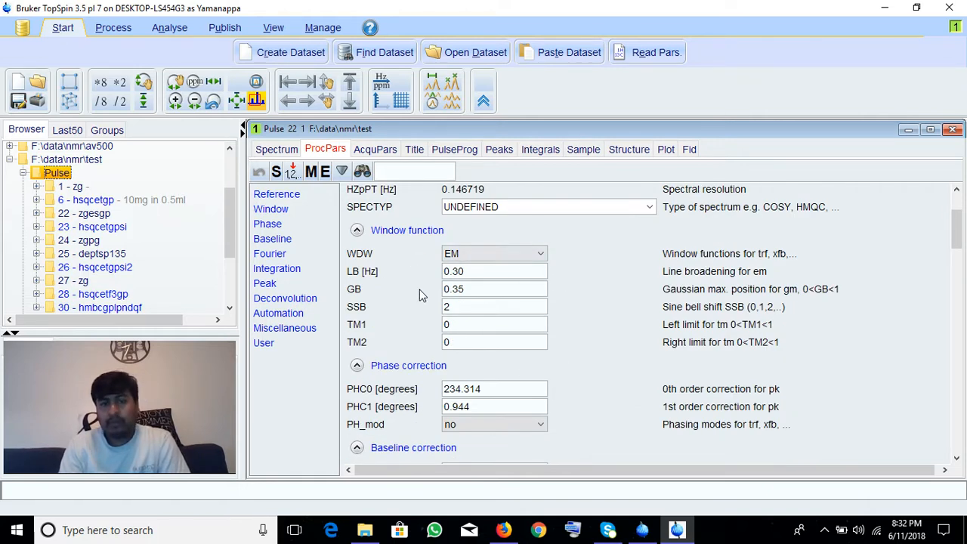
click(542, 254)
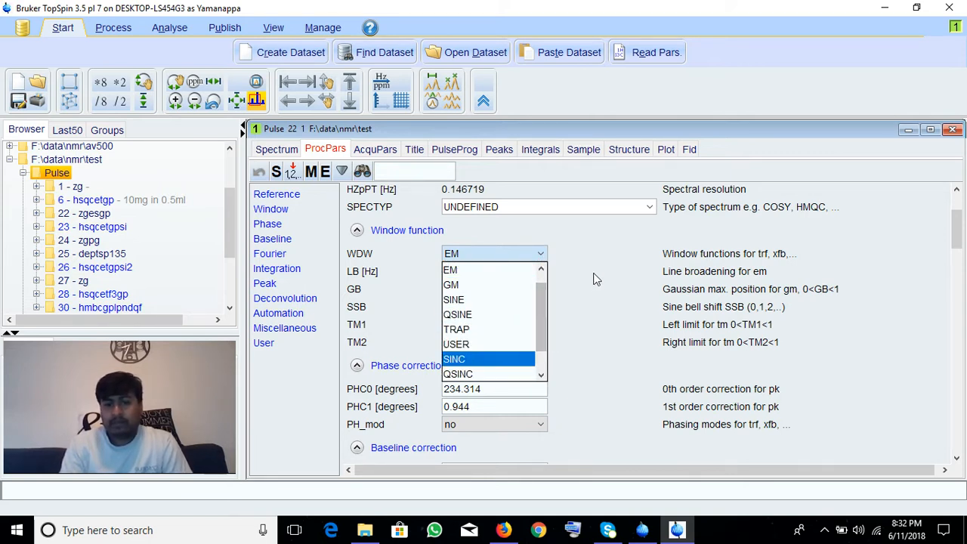
click(625, 240)
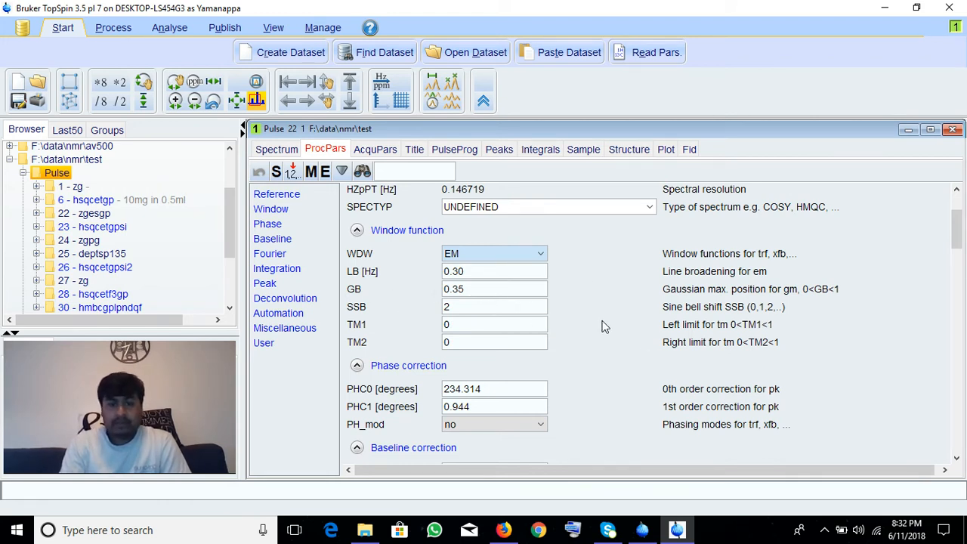
scroll(602, 312, down, 1)
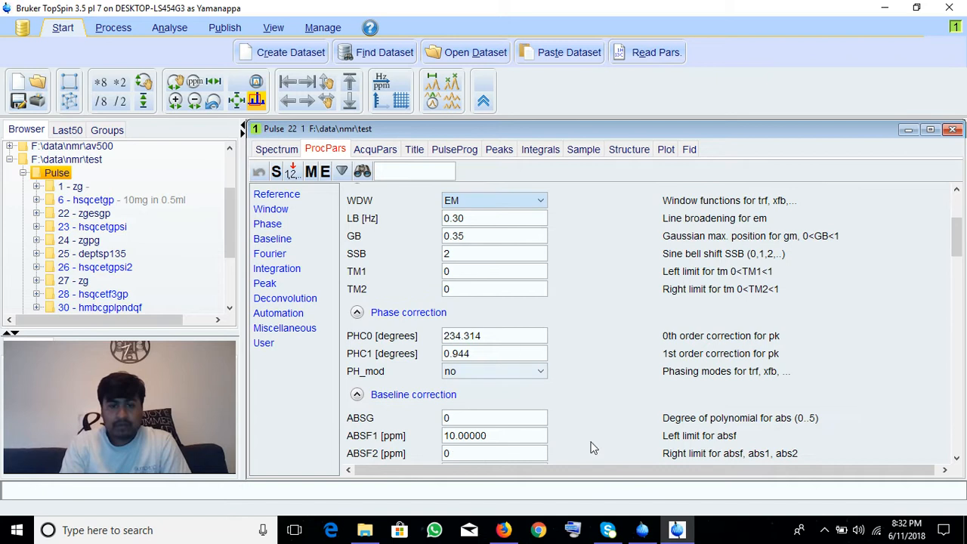
- Enlarge the region between about 8.5 and 6 ppm in the proton spectrum, and return to the full spectrum
click(276, 150)
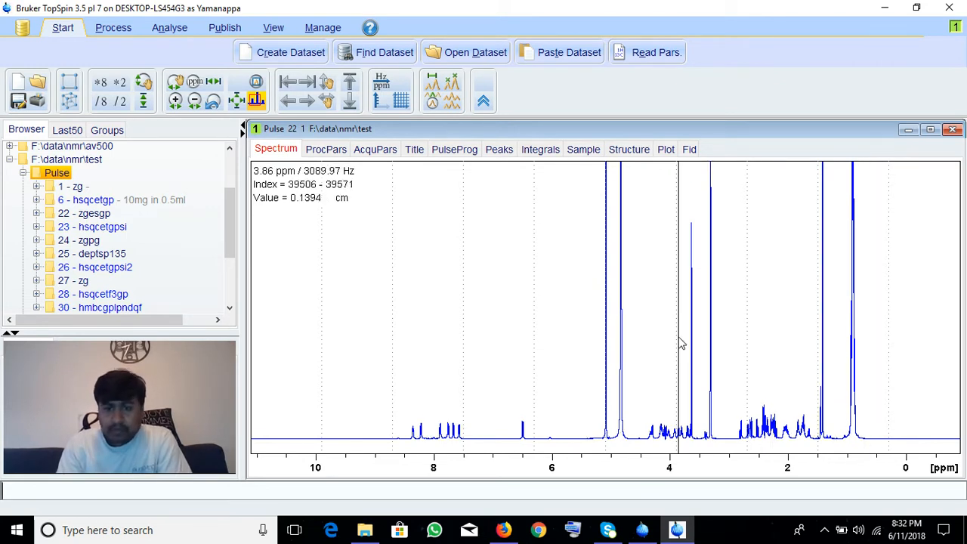
scroll(592, 323, up, 2)
scroll(689, 343, up, 1)
scroll(689, 343, down, 1)
drag(416, 319, 554, 322)
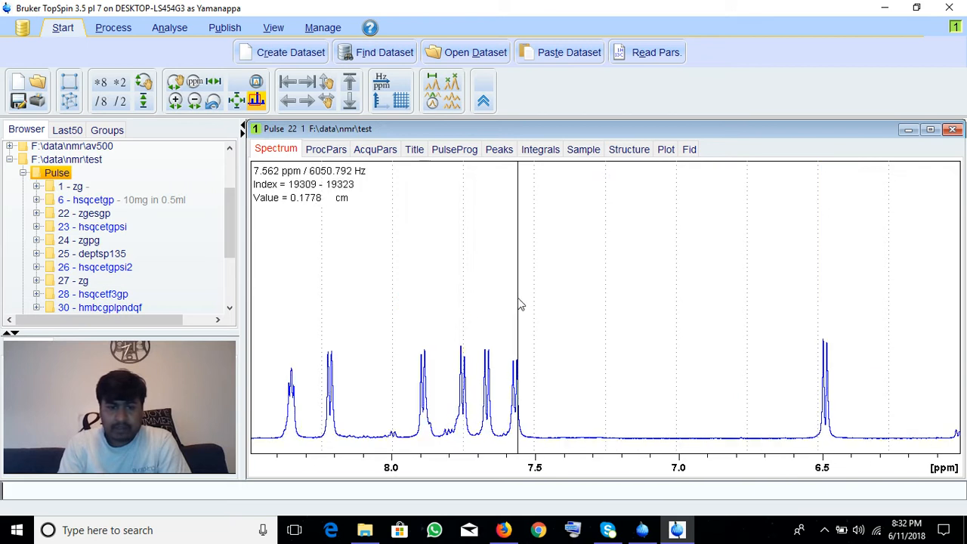
click(236, 101)
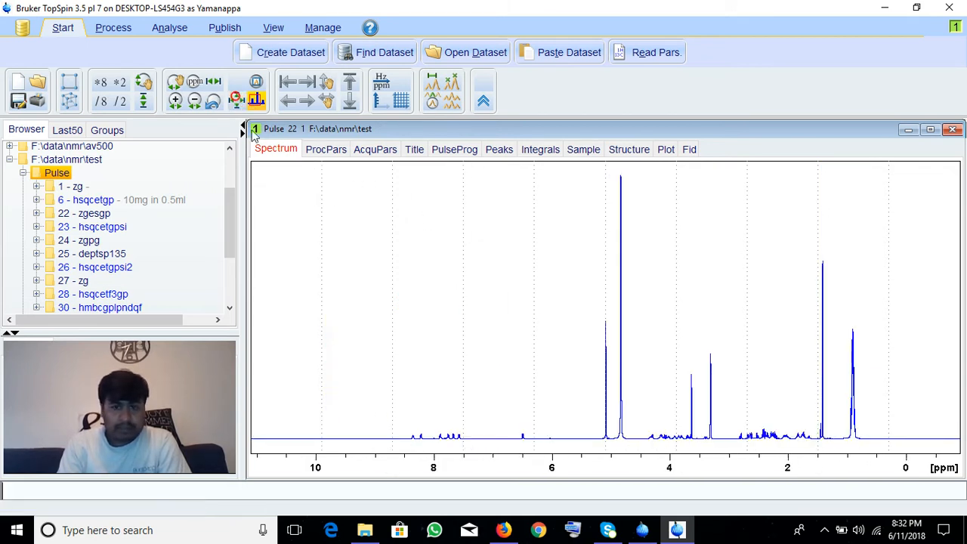
- Zoom in on the solvent peak near 3.3 ppm and check the sample solvent with the solvent command
scroll(846, 413, up, 3)
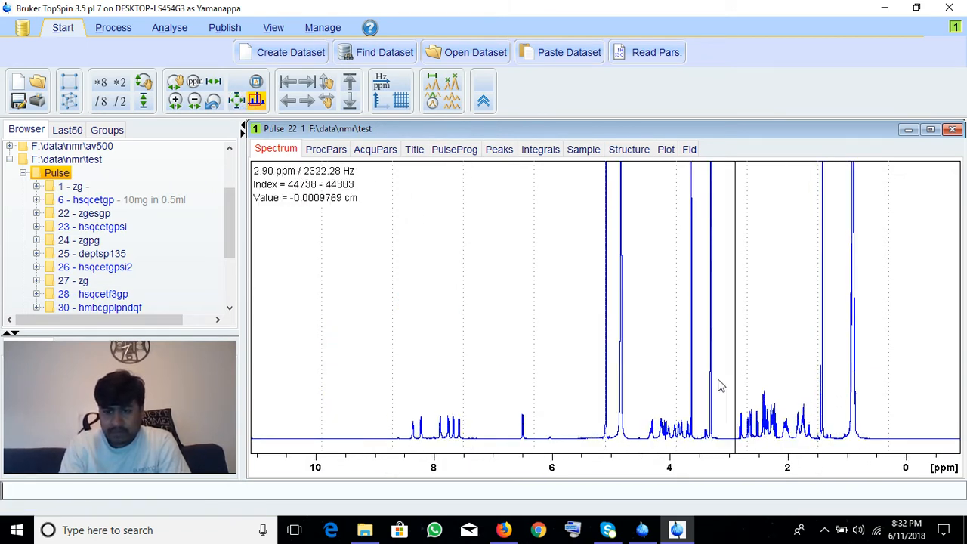
scroll(689, 378, down, 3)
drag(683, 355, 739, 362)
drag(552, 343, 616, 345)
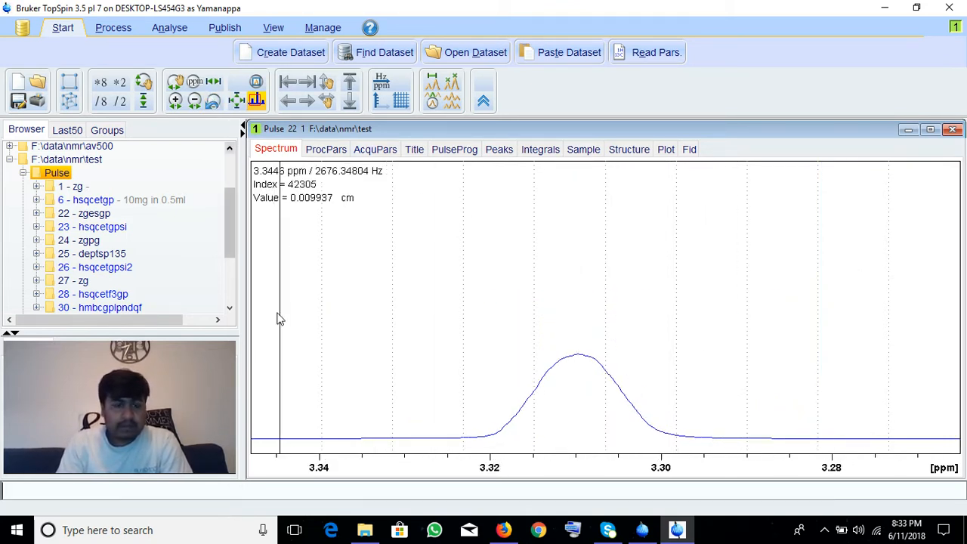
click(239, 491)
text(solvent)
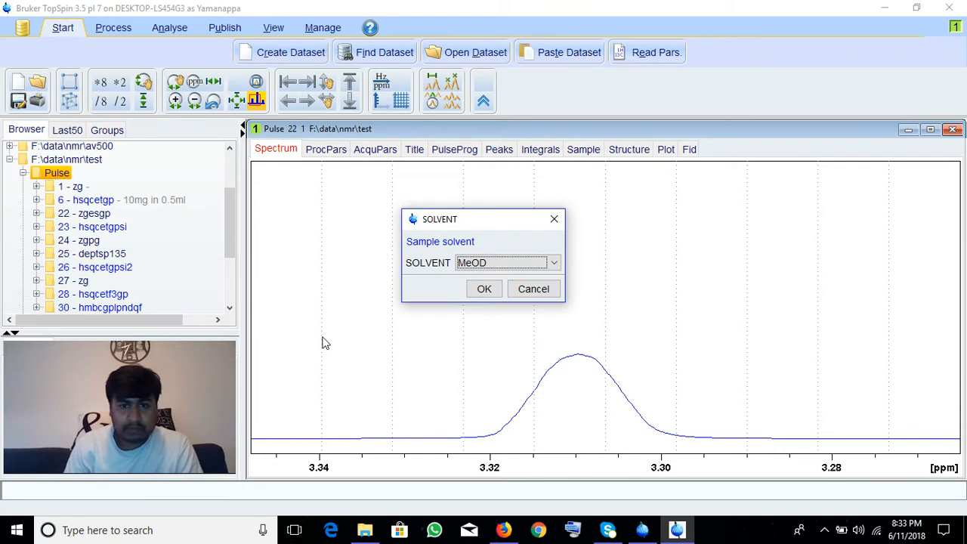
click(550, 222)
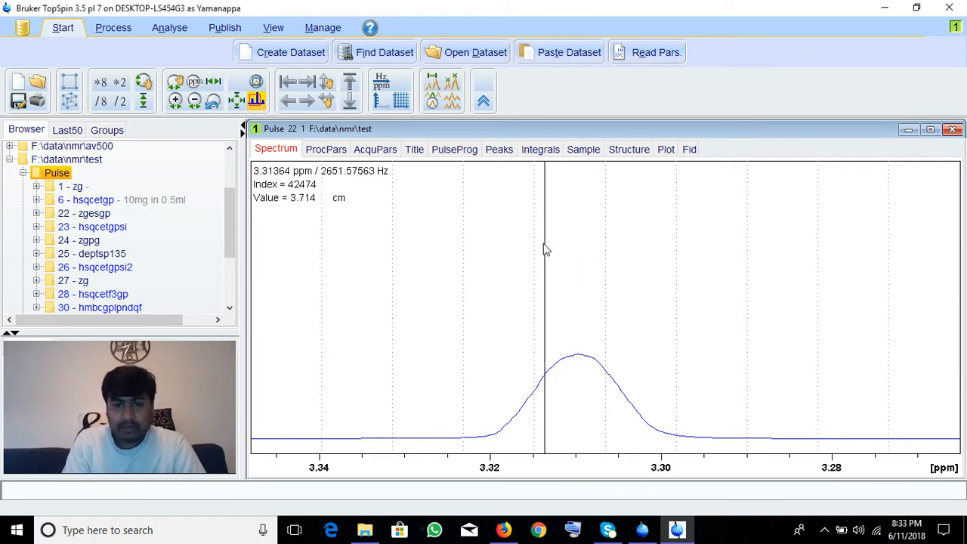
- Calibrate the axis of the proton spectrum by assigning 3.30 ppm to the top of the solvent peak
click(121, 27)
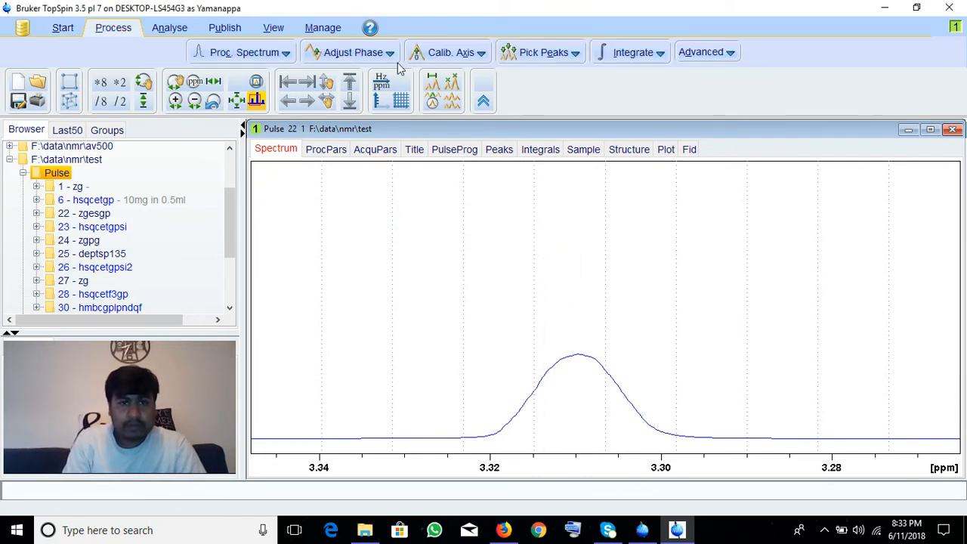
click(443, 52)
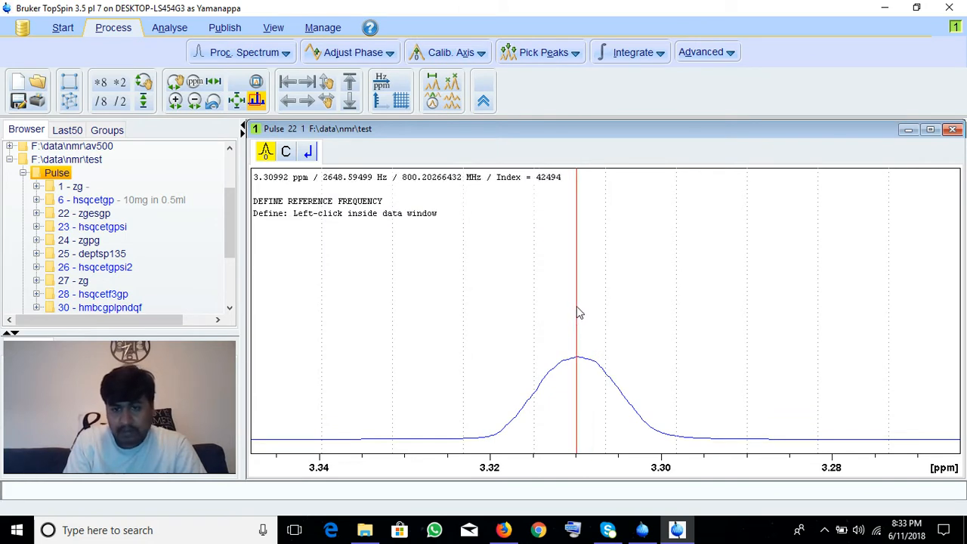
click(576, 306)
text(3.)
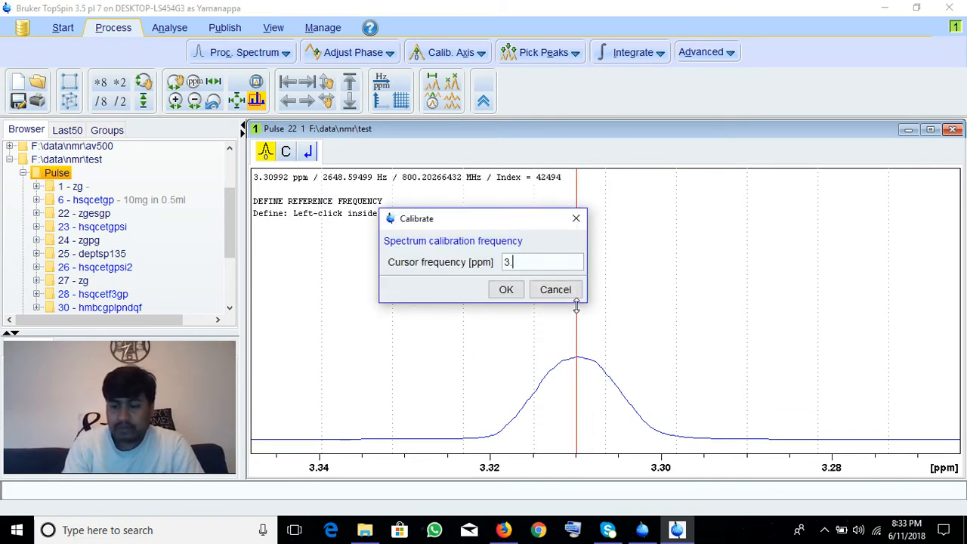
key(Return)
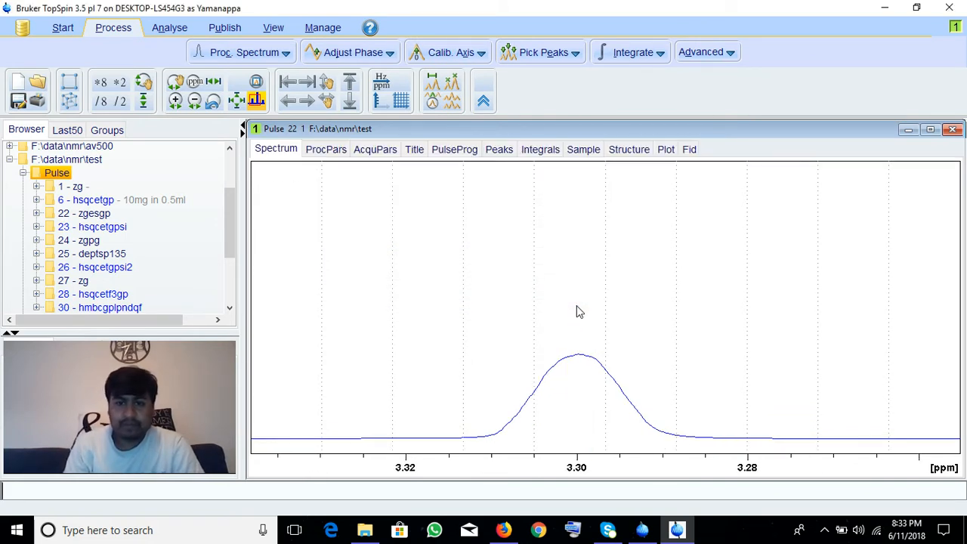
- Show the full proton spectrum at a larger vertical scale and review its reference processing parameters
click(236, 101)
scroll(559, 332, up, 5)
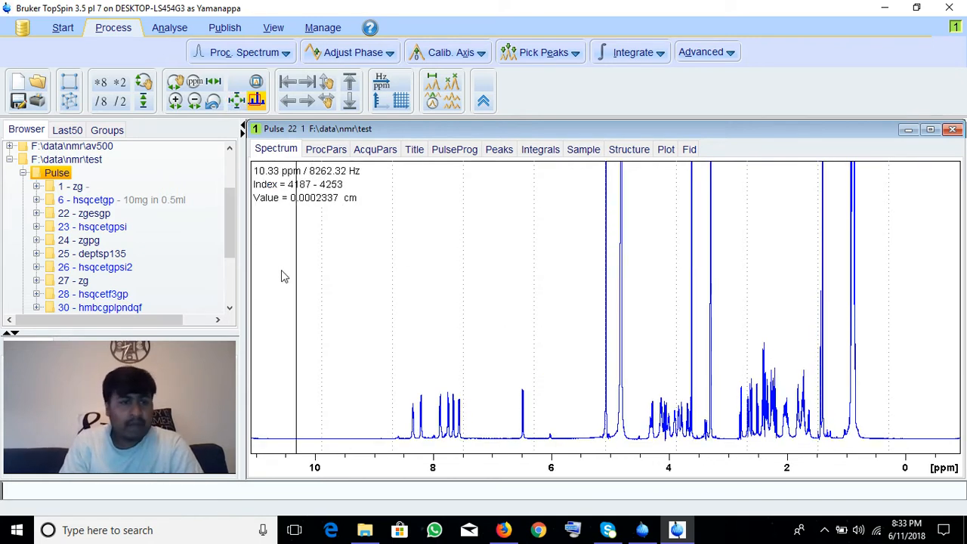
click(340, 150)
click(388, 155)
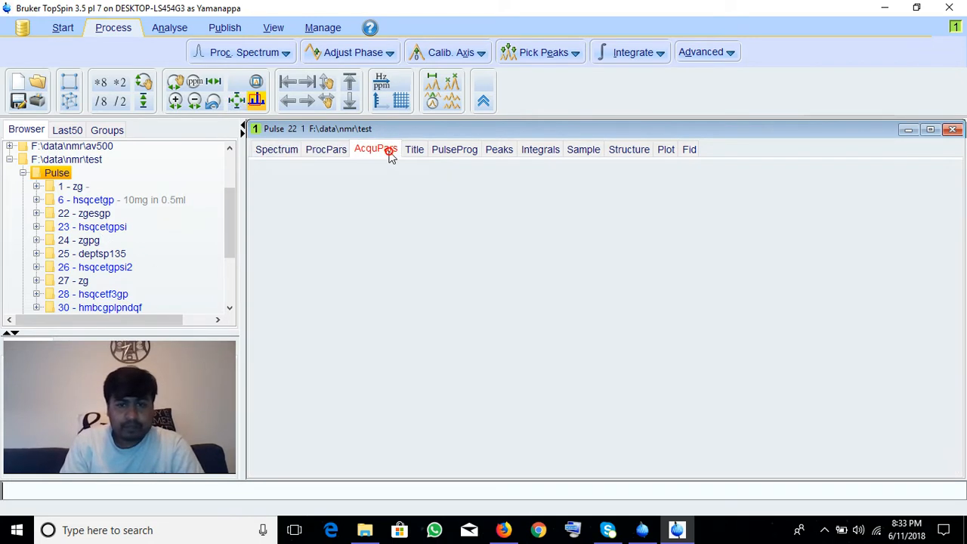
click(324, 150)
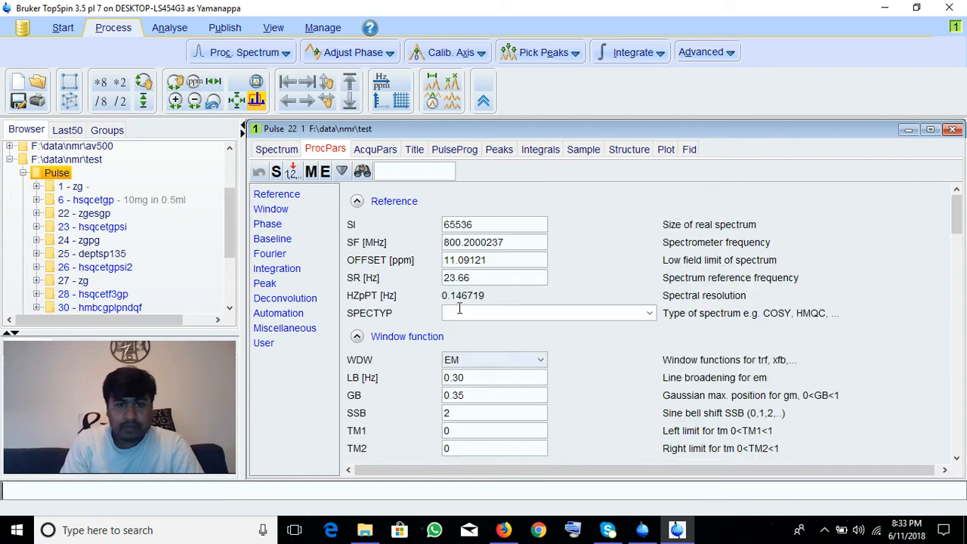
click(275, 151)
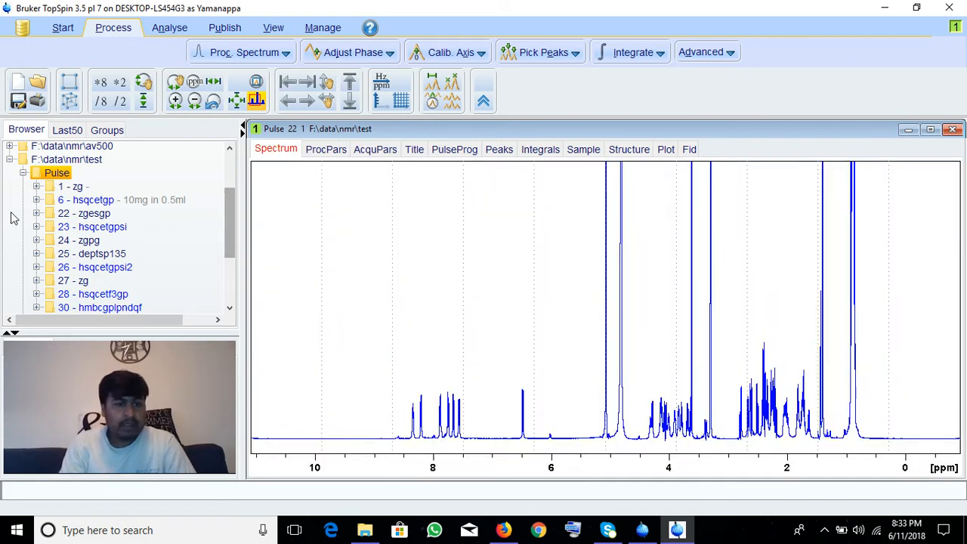
- Open experiment 24 (zgpg) and zoom in on the central line of the solvent multiplet near 47.73 ppm
double_click(89, 240)
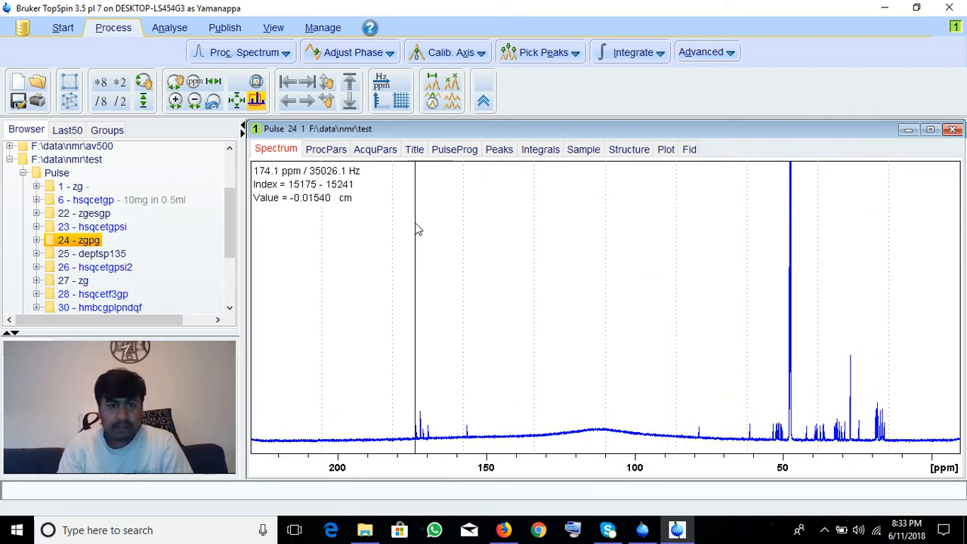
drag(684, 290, 903, 322)
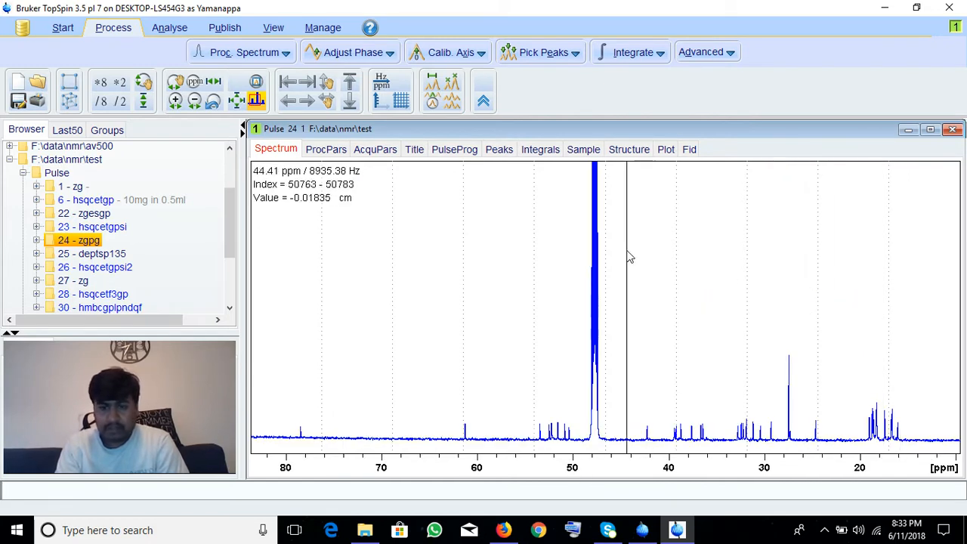
drag(626, 255, 565, 255)
drag(444, 249, 530, 263)
drag(403, 234, 627, 242)
drag(367, 240, 816, 240)
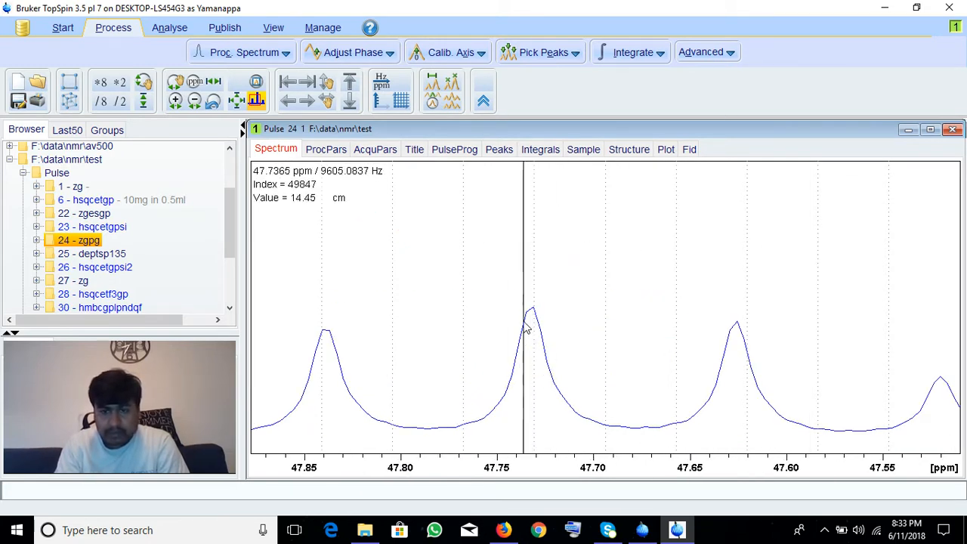
drag(464, 287, 637, 287)
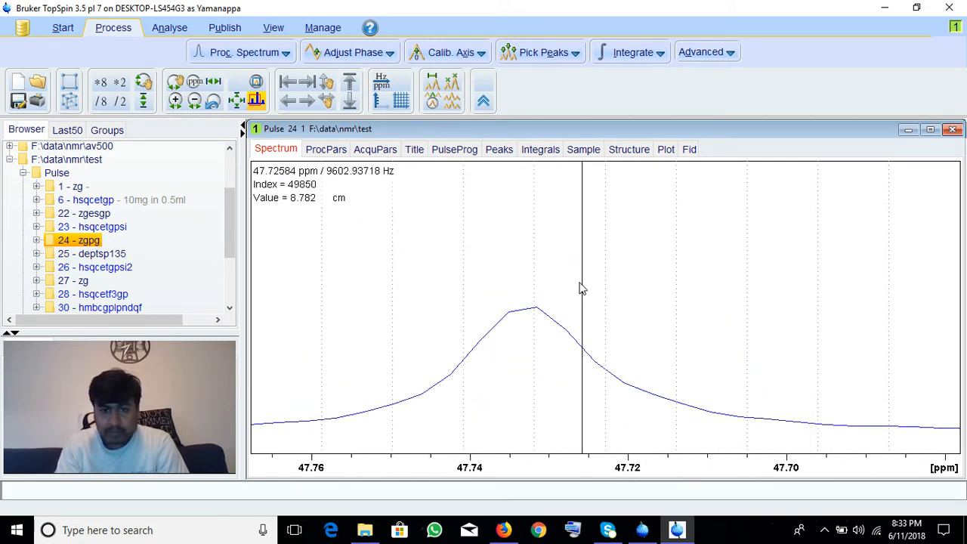
- Try a spectrum size SI of 32768 before setting it to 131072, and reprocess the carbon spectrum with efp
click(376, 149)
double_click(499, 259)
click(326, 149)
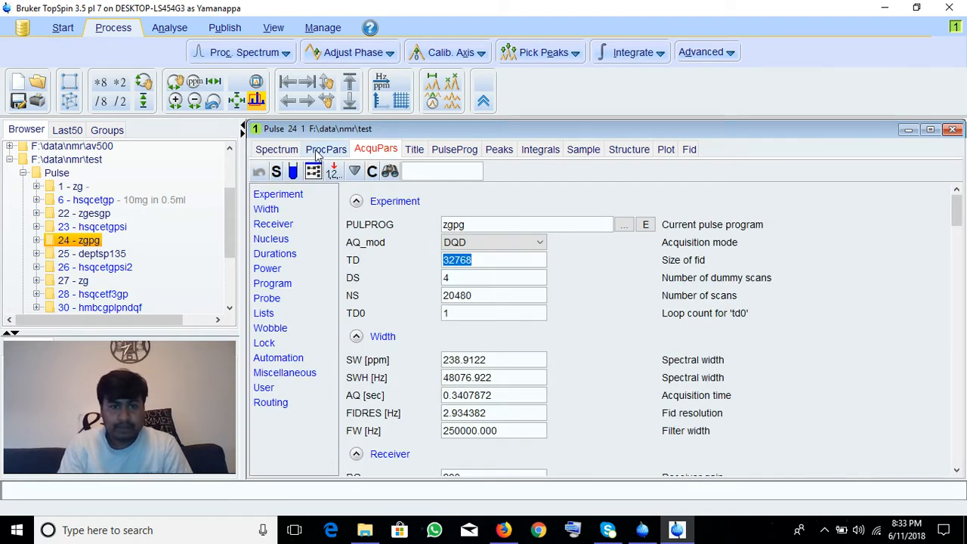
double_click(482, 224)
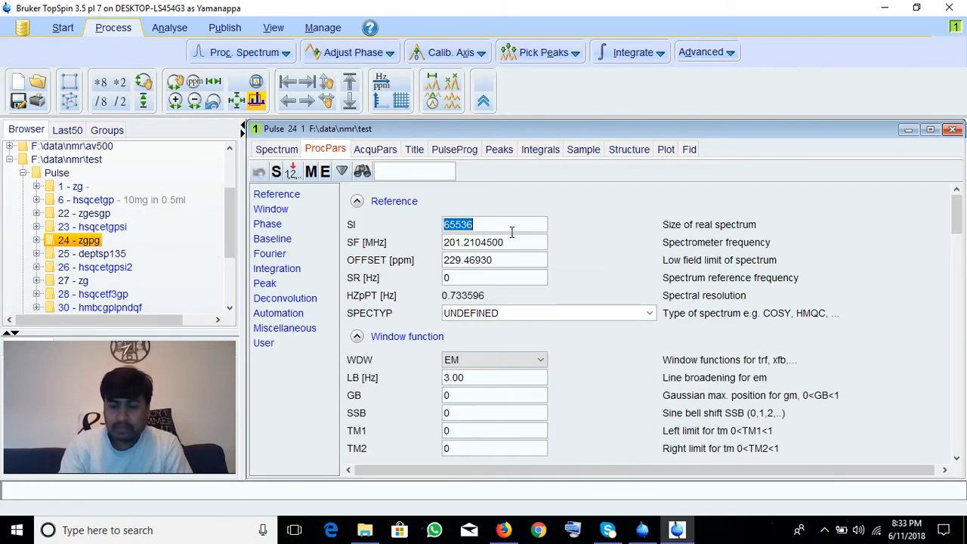
text(32768)
key(Return)
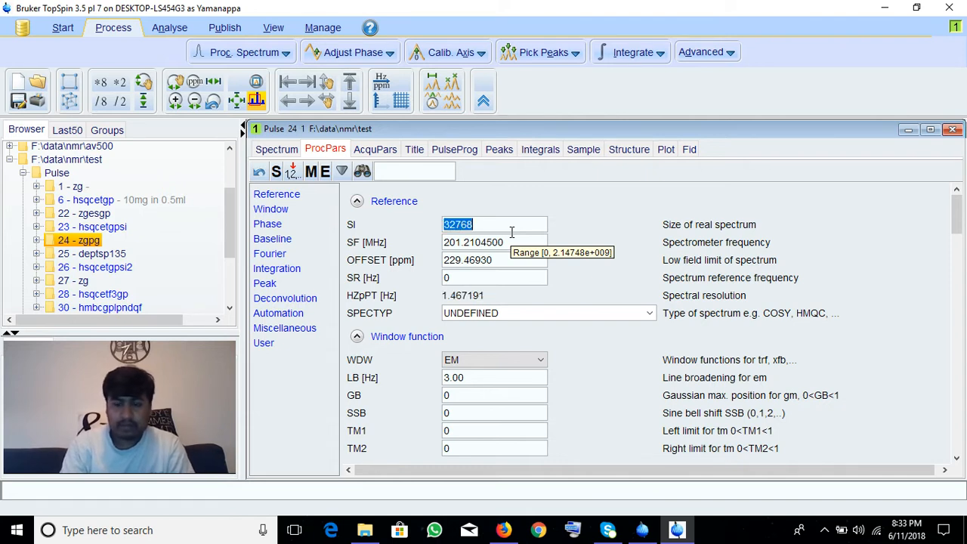
key(Return)
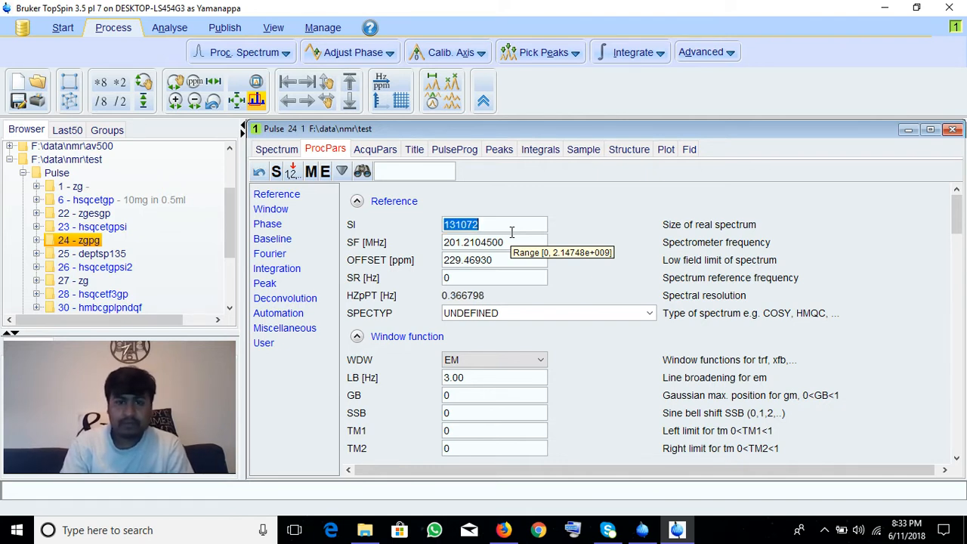
click(277, 149)
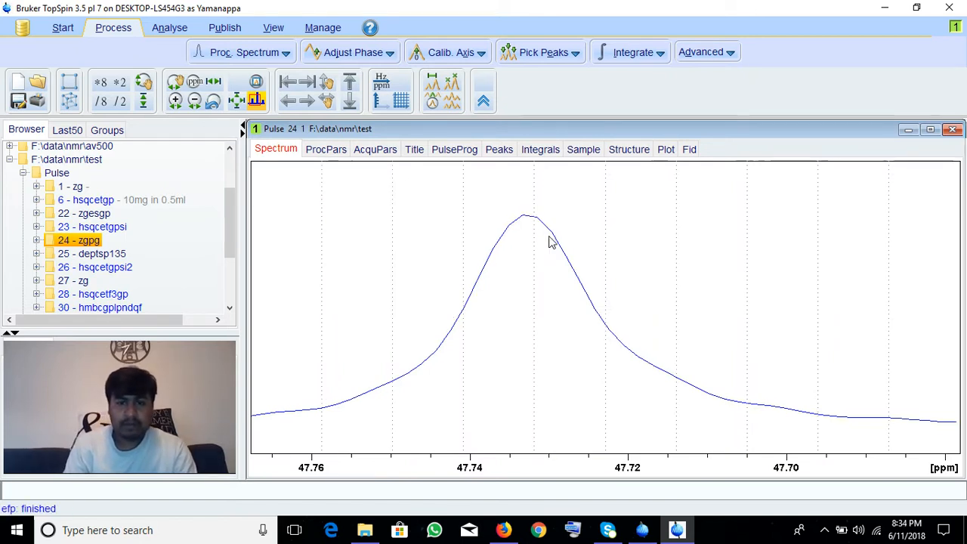
- Restore the full carbon spectrum and zoom in on the solvent multiplet between about 48.1 and 47.4 ppm
click(237, 100)
scroll(466, 330, up, 3)
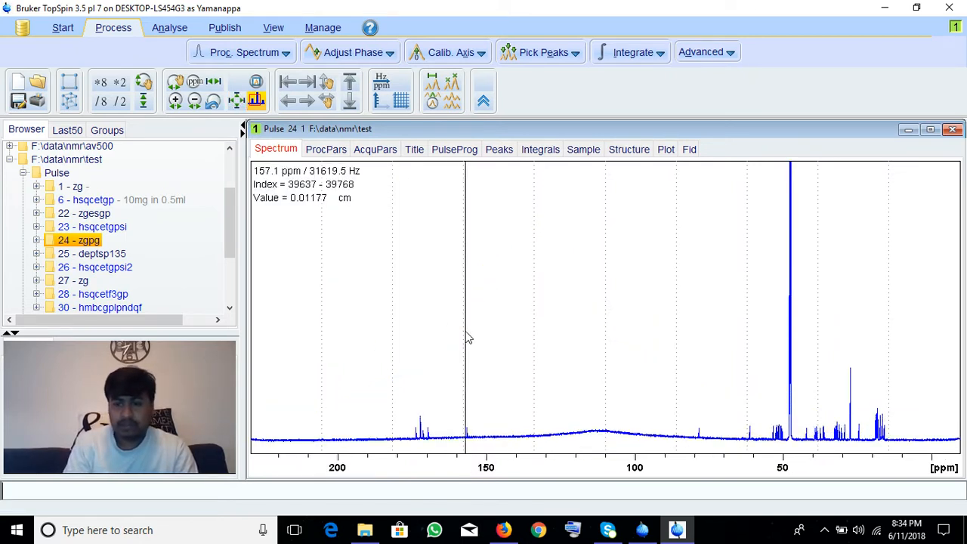
scroll(465, 331, down, 2)
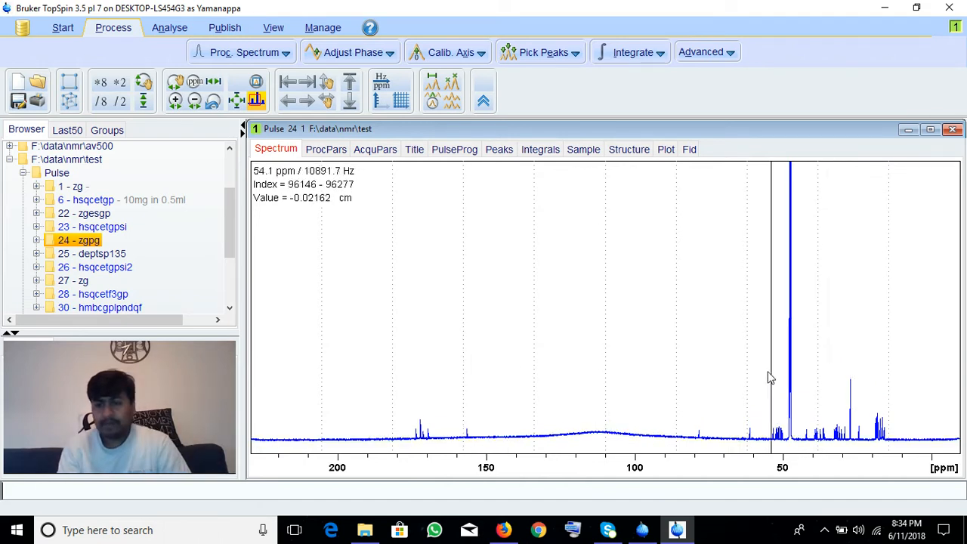
drag(768, 371, 820, 385)
scroll(820, 386, down, 3)
drag(506, 297, 655, 309)
scroll(632, 309, down, 3)
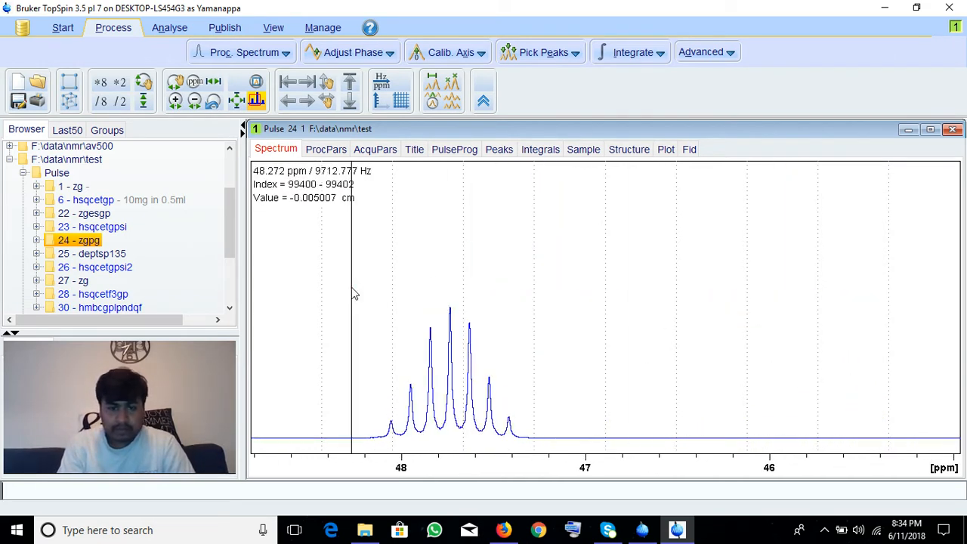
drag(351, 296, 607, 306)
scroll(548, 308, up, 2)
scroll(445, 314, down, 2)
drag(324, 309, 712, 310)
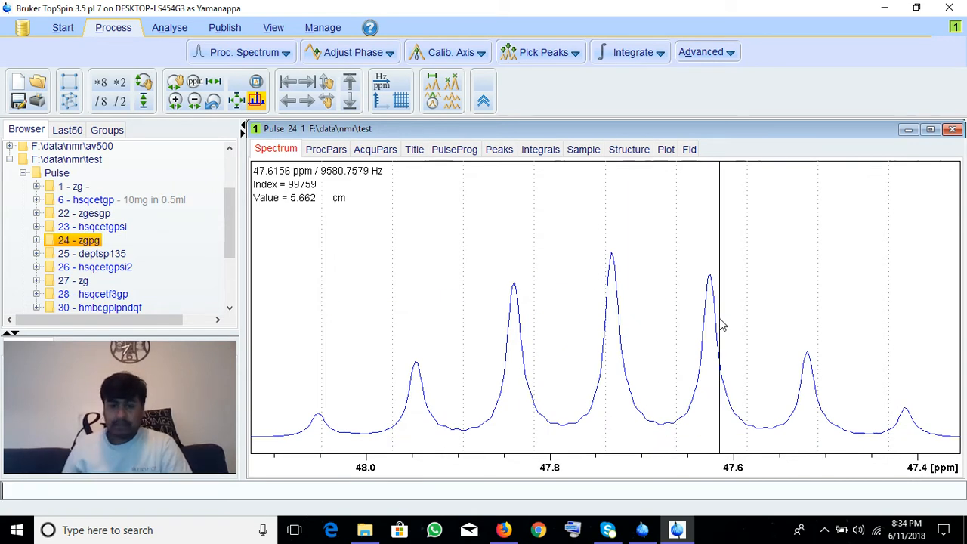
- Switch to Firefox, look up the carbon shift of Methanol-d4 in the solvent table, and return to TopSpin
click(503, 529)
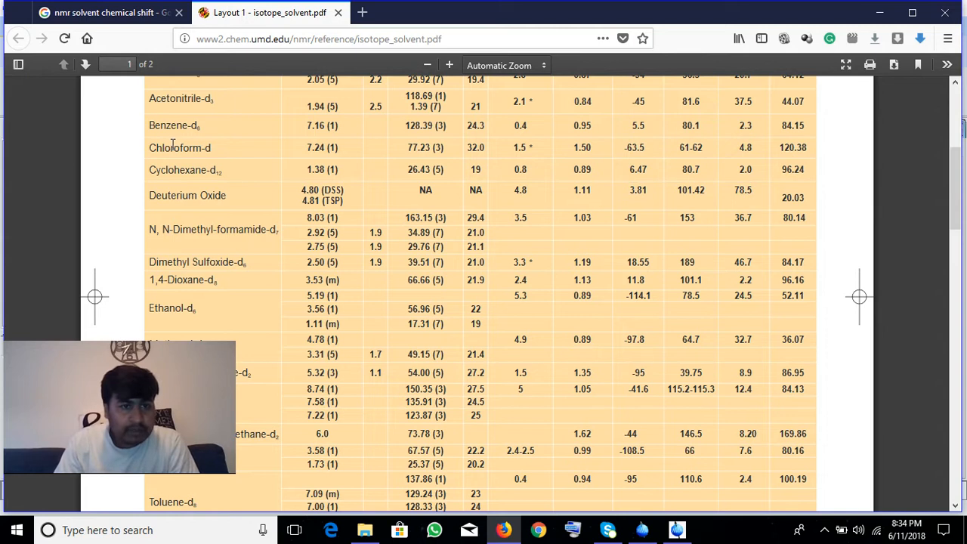
scroll(223, 323, down, 2)
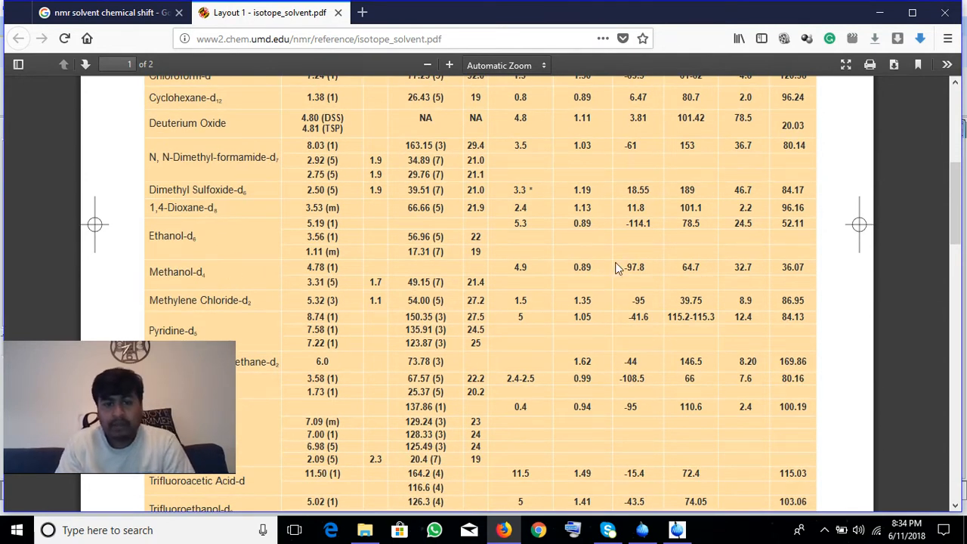
click(881, 16)
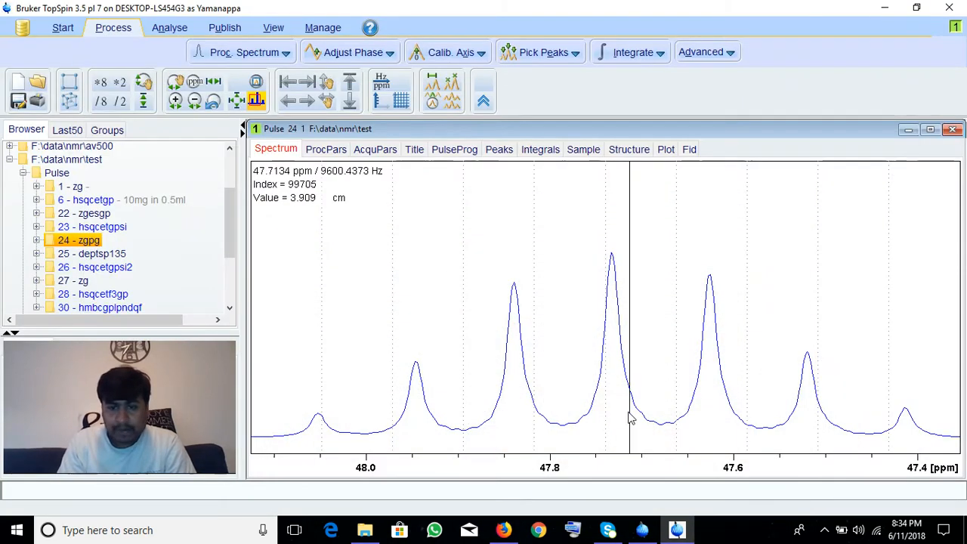
click(195, 100)
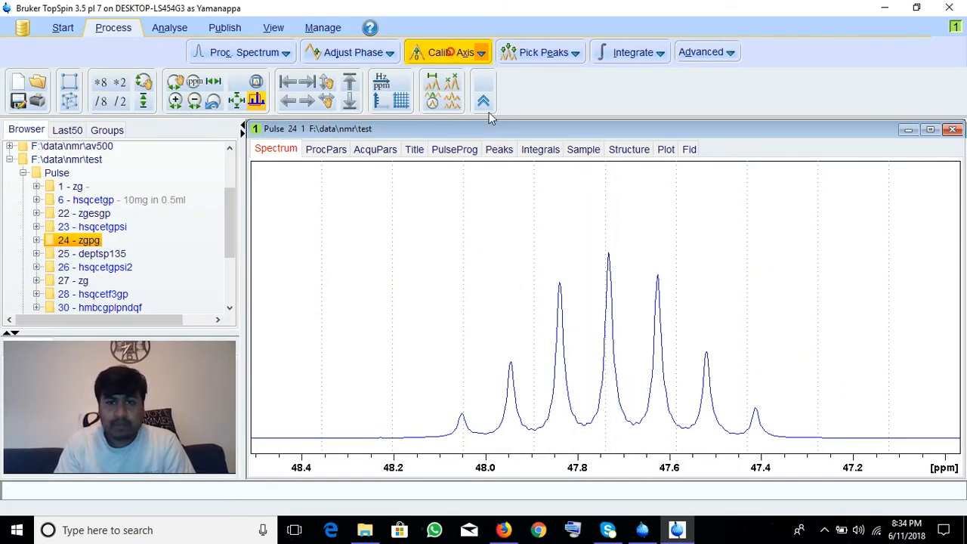
click(444, 52)
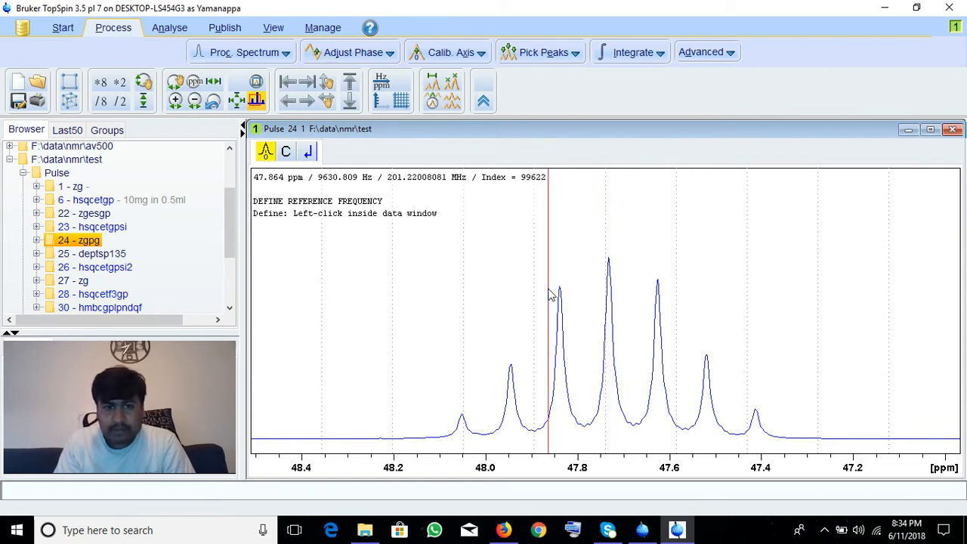
click(689, 301)
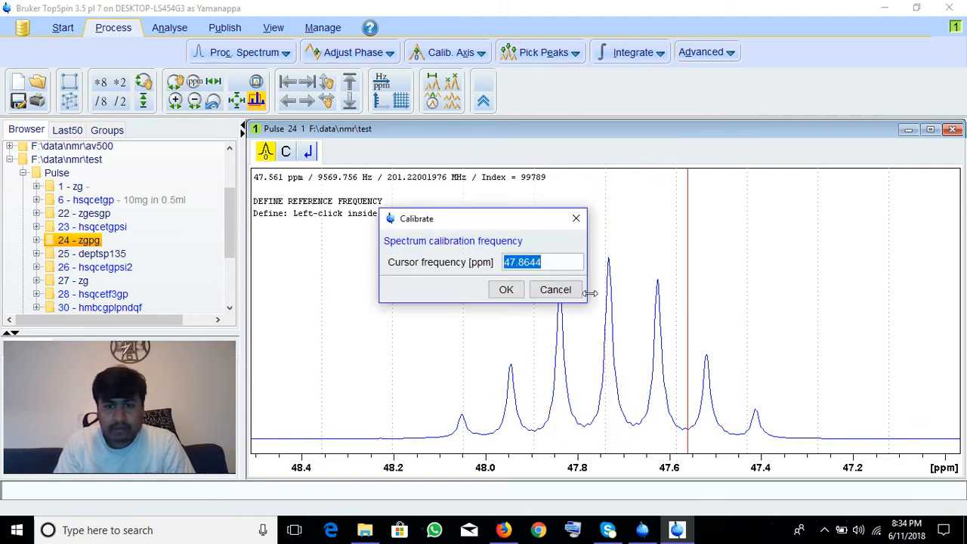
click(574, 220)
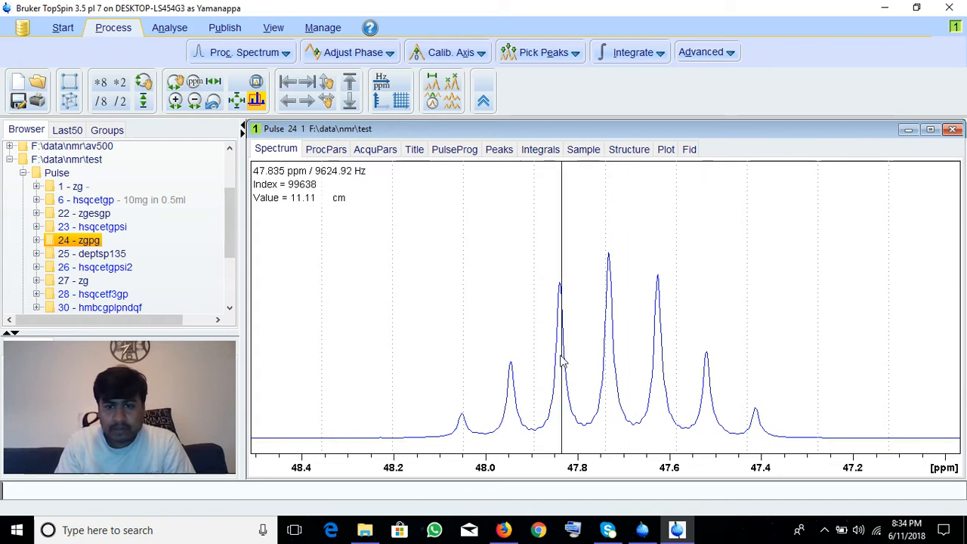
- Calibrate the carbon axis by setting the central line of the solvent multiplet to 49.15 ppm, and restore the full spectrum
scroll(621, 469, up, 1)
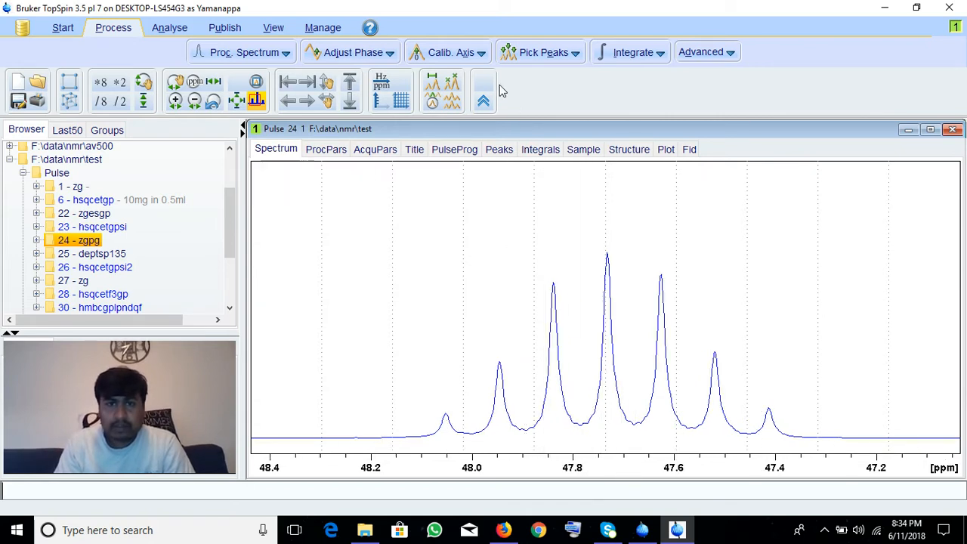
click(449, 89)
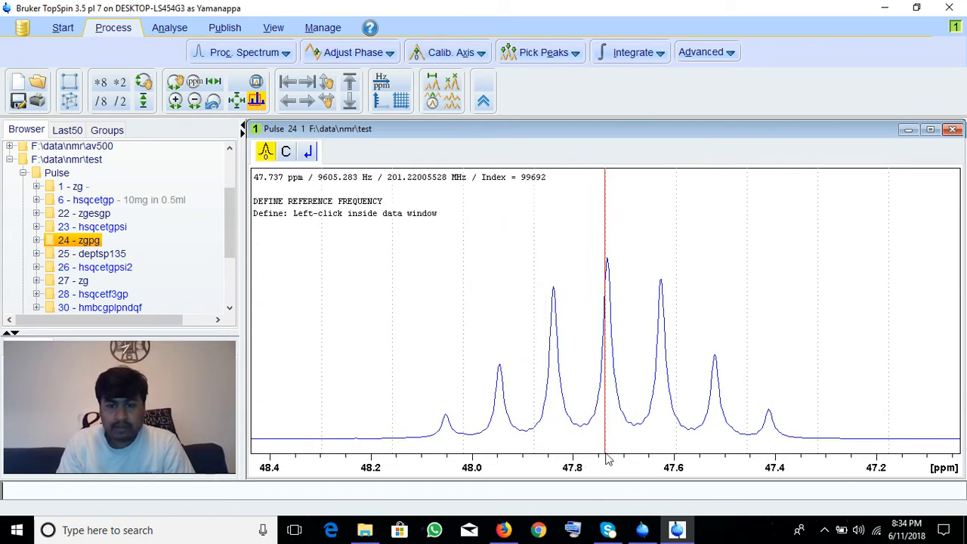
scroll(612, 470, up, 3)
scroll(578, 469, up, 3)
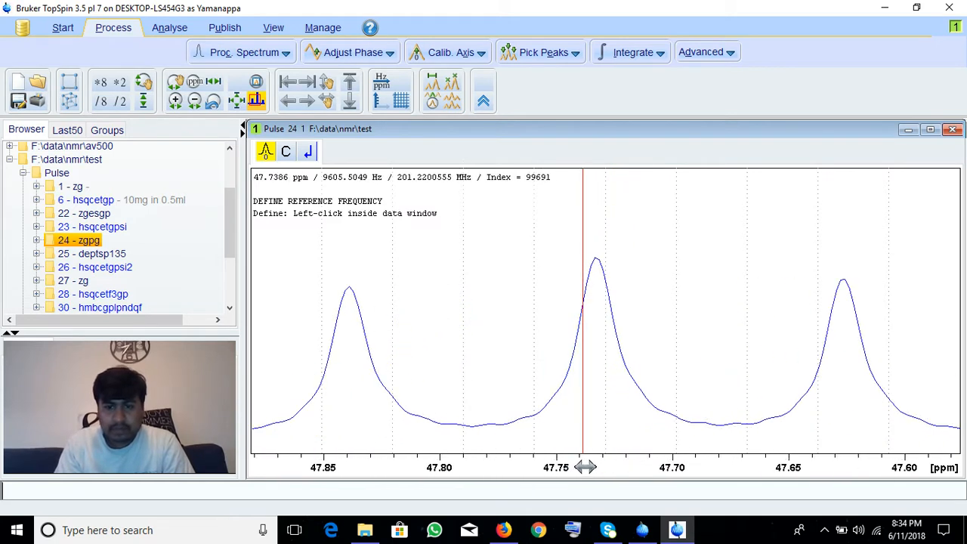
click(596, 361)
text(49.15)
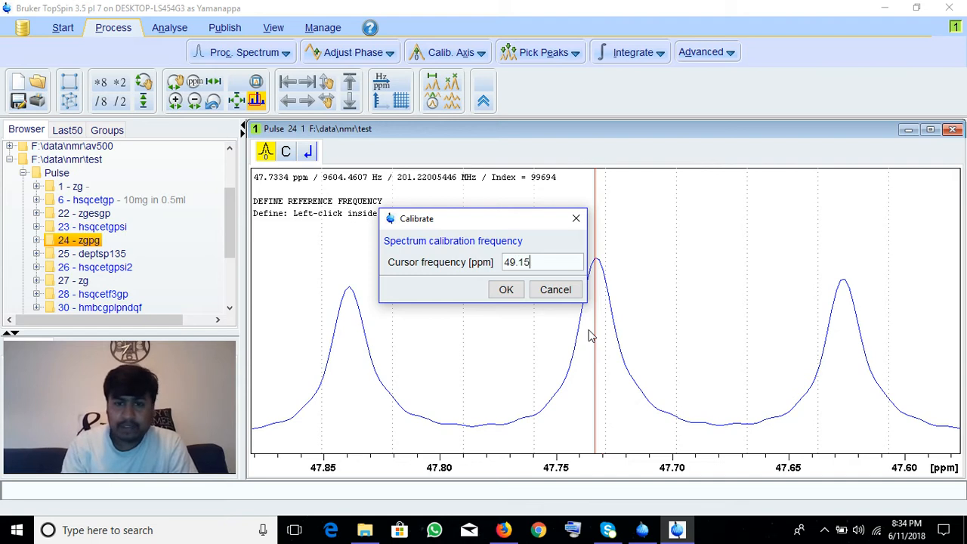
key(Return)
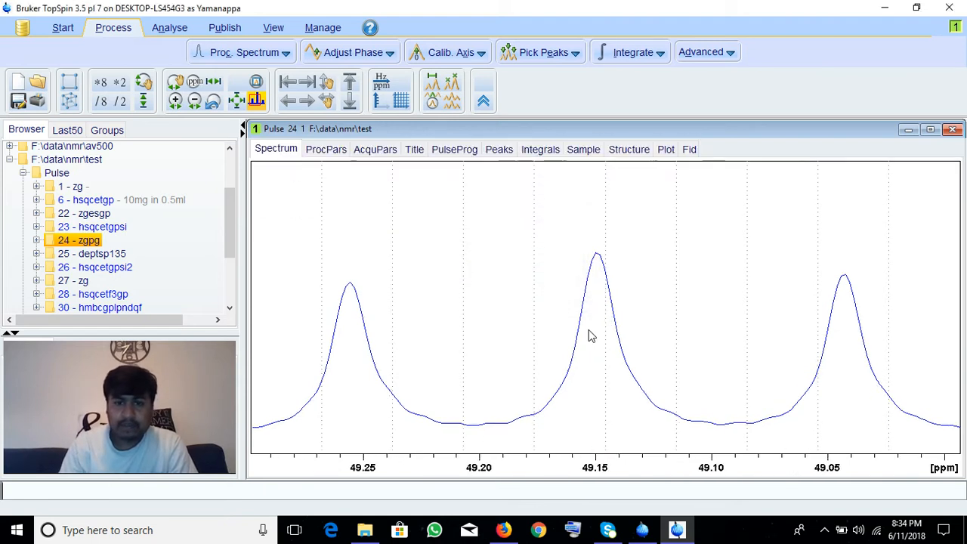
click(256, 100)
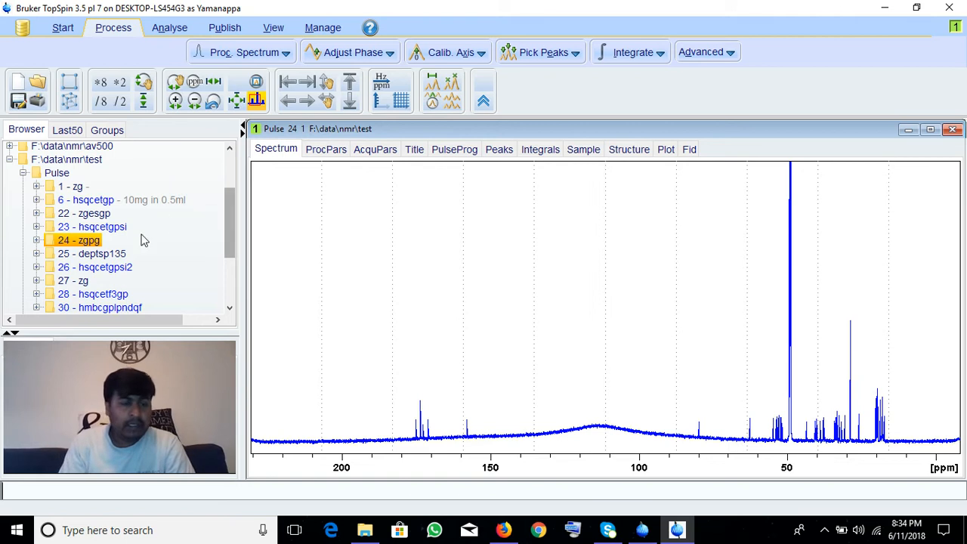
- Open experiment 23 (hsqcetgpsi) and set its F2 phase corrections PHC0 and PHC1 to 0
click(97, 227)
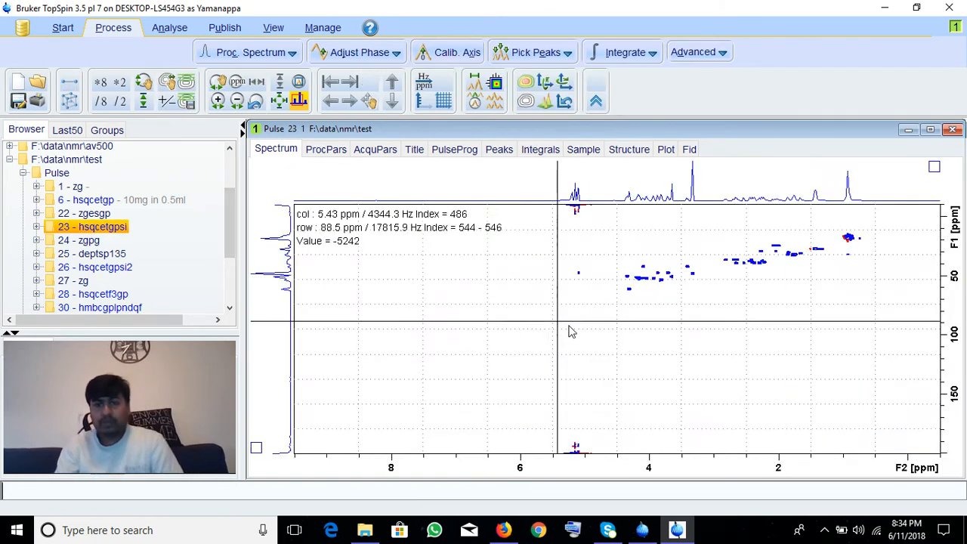
click(332, 152)
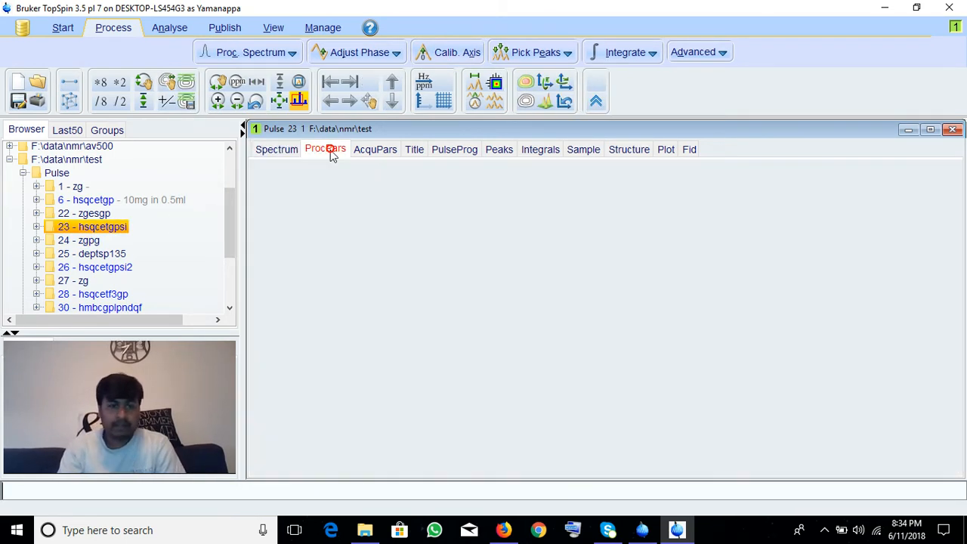
scroll(641, 337, down, 1)
scroll(641, 337, up, 1)
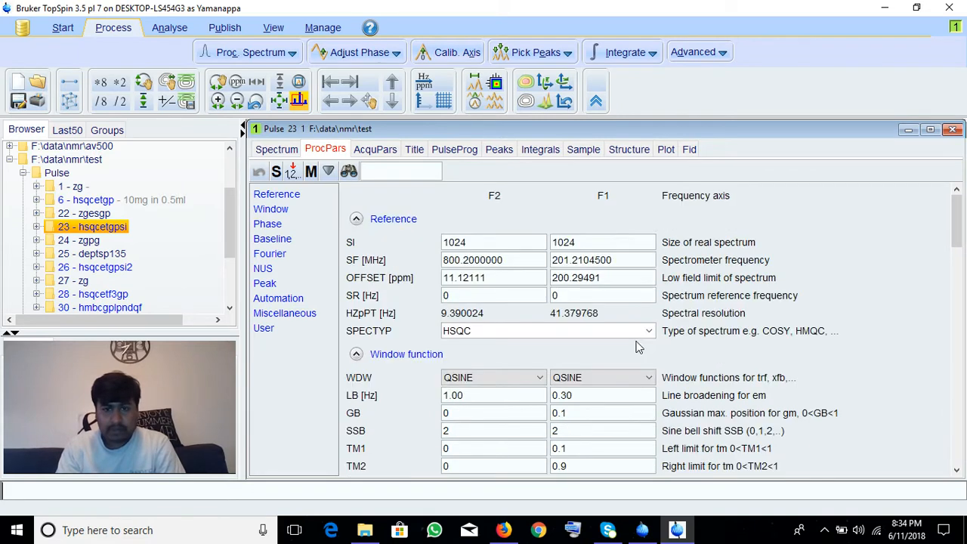
scroll(499, 355, down, 3)
double_click(498, 355)
text(0)
double_click(495, 371)
text(0)
scroll(610, 345, up, 3)
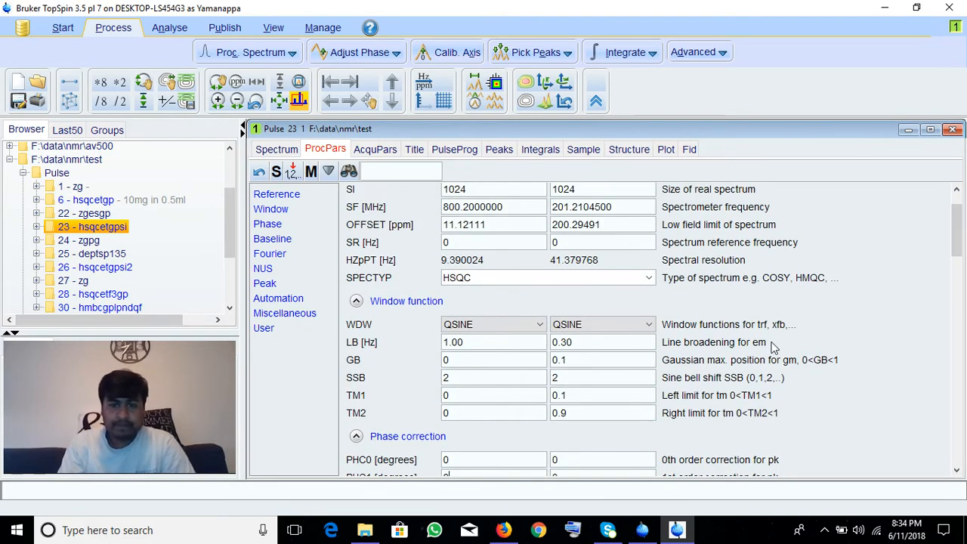
- Check the FID size TD in both dimensions of the HSQC, and set the F2 spectrum size SI to 2048
click(374, 151)
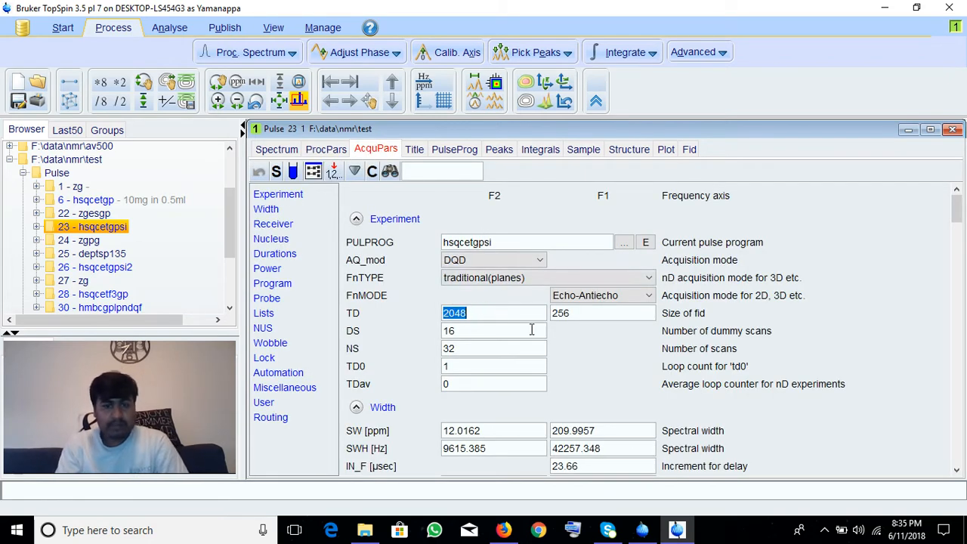
double_click(576, 314)
click(325, 151)
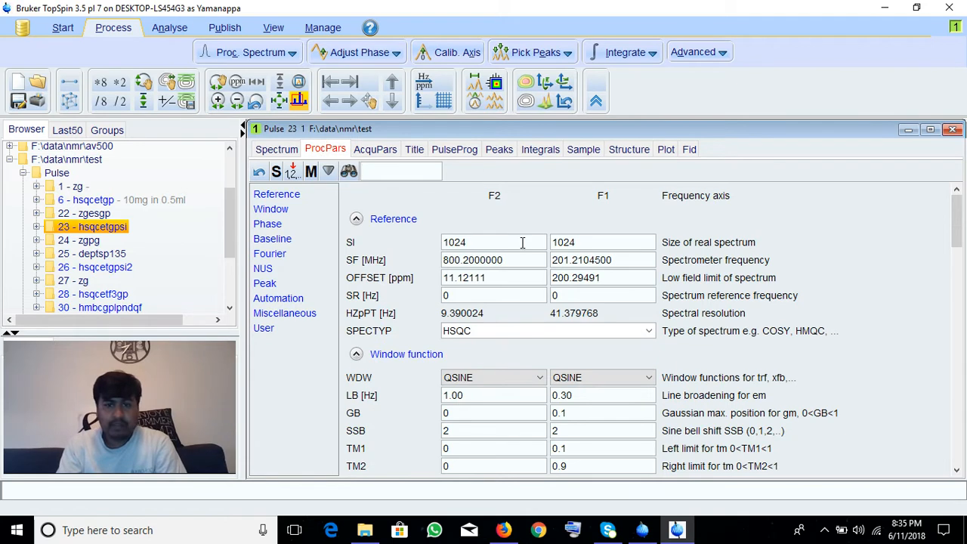
double_click(495, 236)
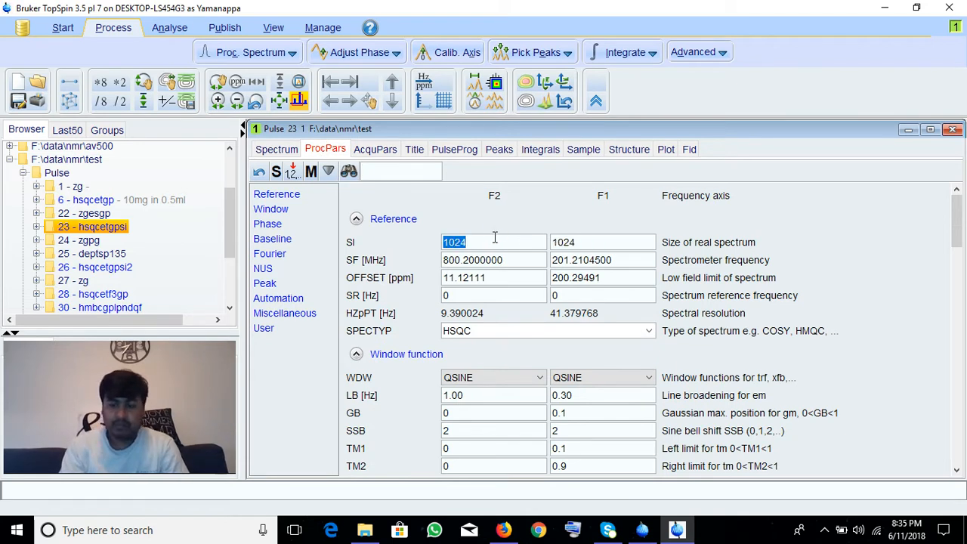
text(2048)
key(Return)
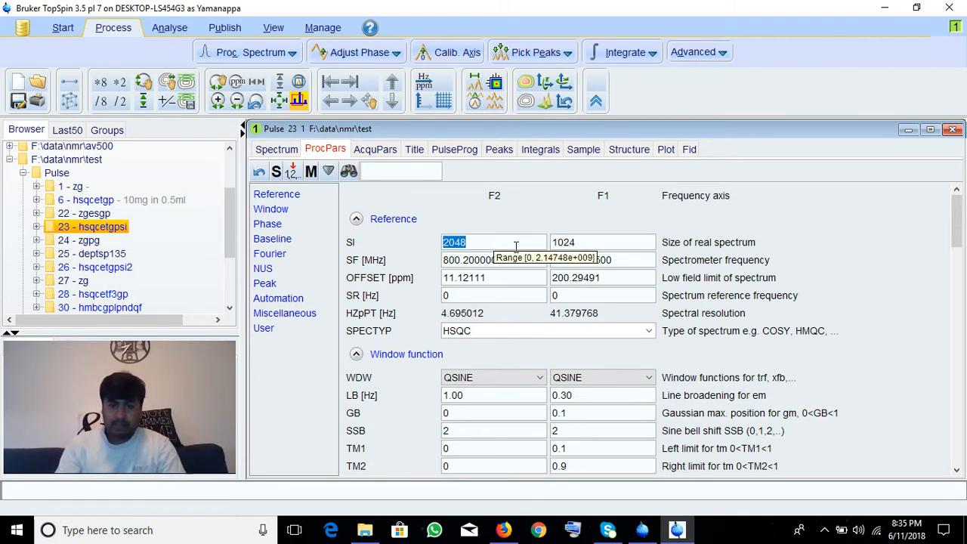
- Review the HSQC's SR, window function, phase and baseline correction parameters, including the BC_mod options for F2
double_click(474, 294)
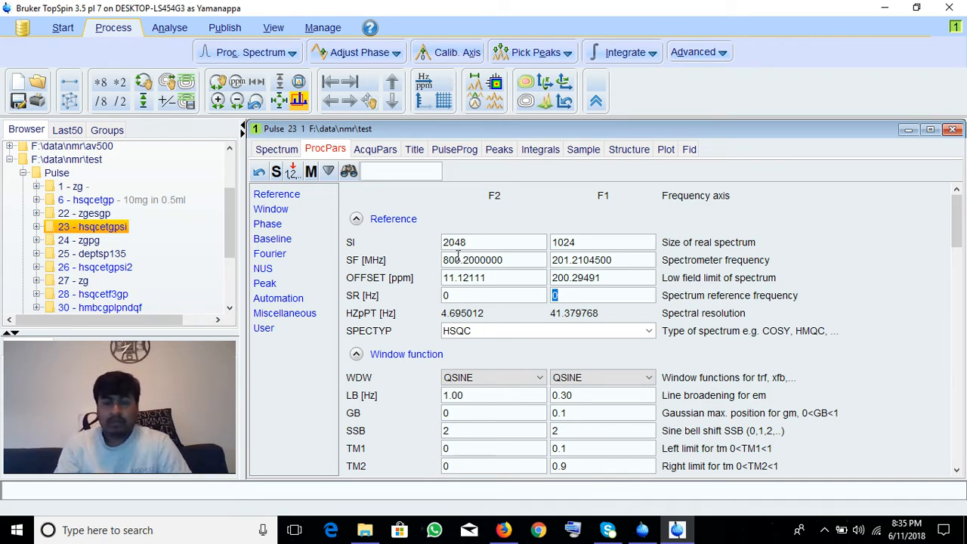
scroll(788, 317, down, 4)
scroll(787, 317, up, 2)
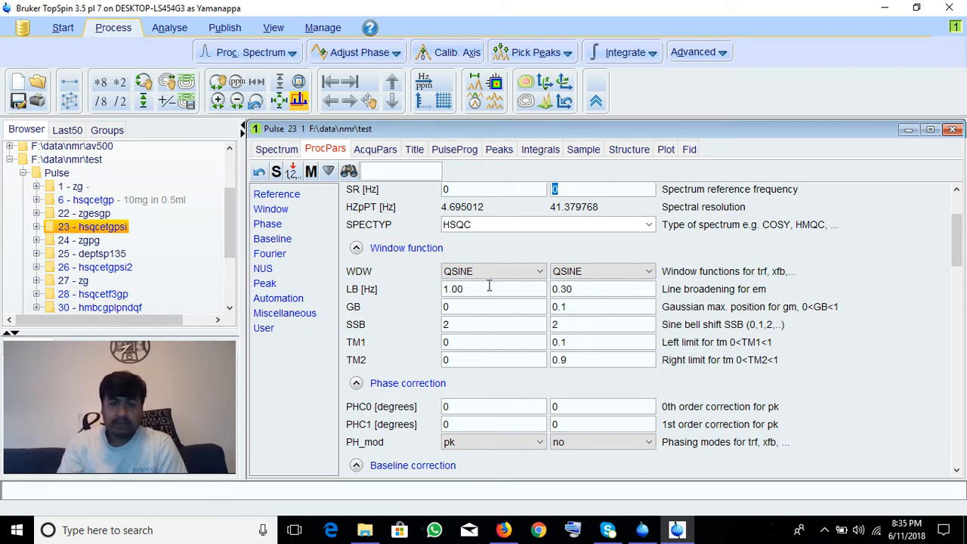
scroll(655, 321, down, 5)
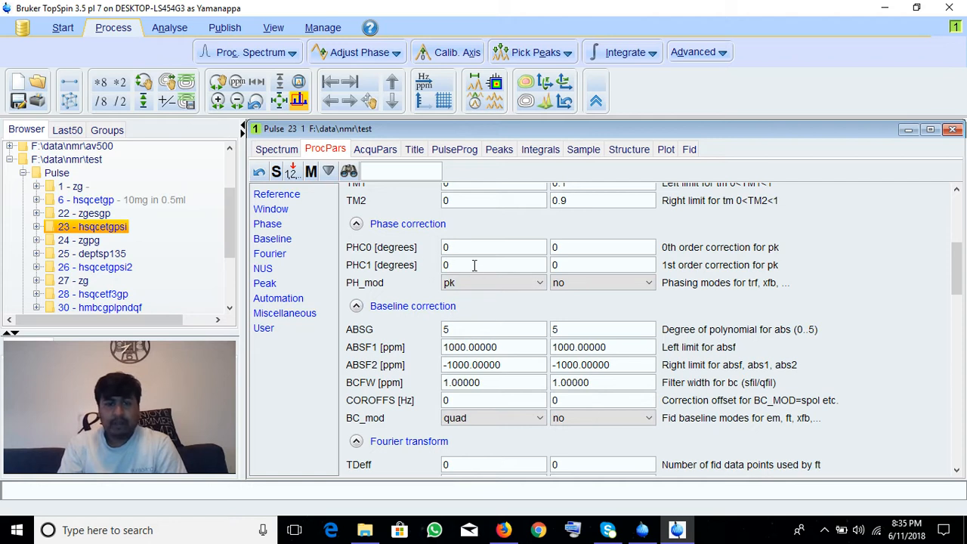
scroll(485, 263, down, 3)
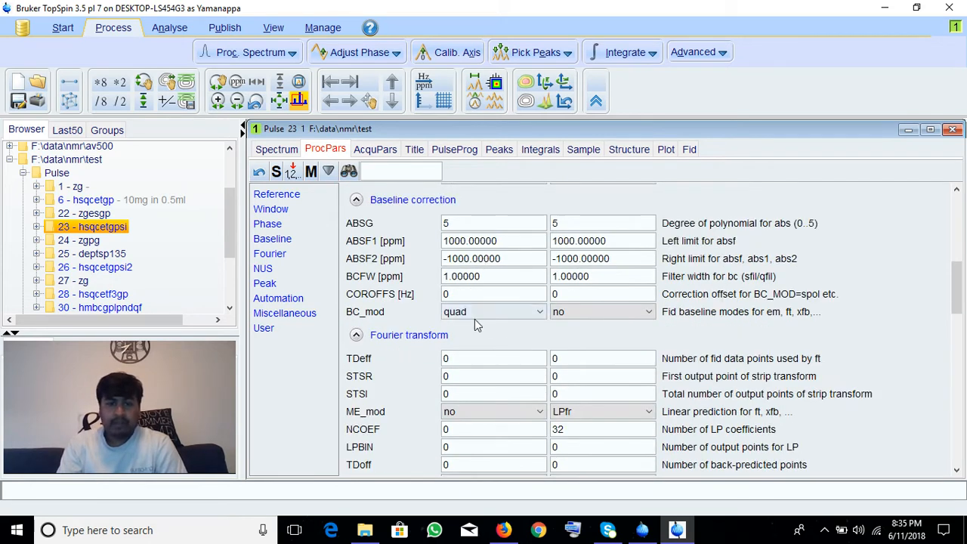
click(495, 312)
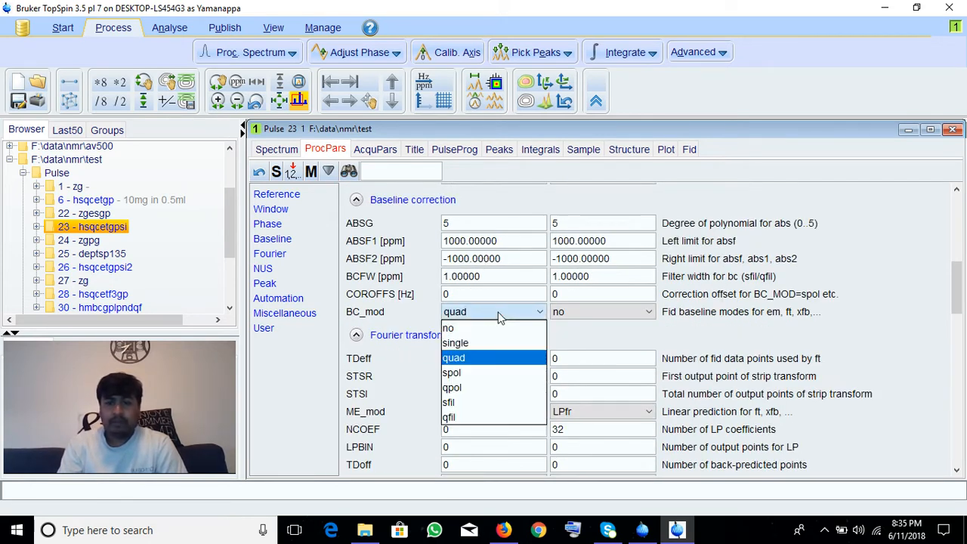
click(498, 313)
click(499, 312)
click(500, 311)
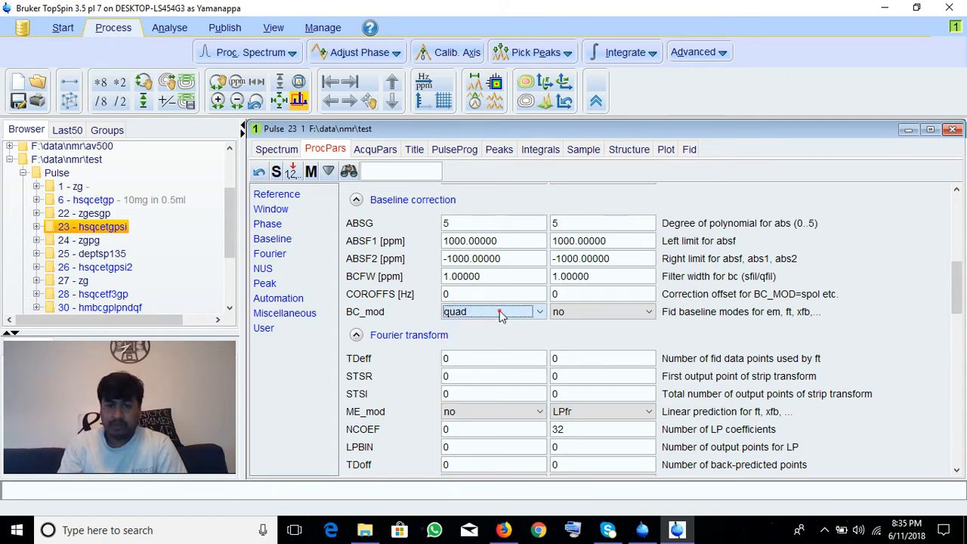
- Review the HSQC's Fourier transform and NUS parameters, including the F1 linear prediction options of ME_mod
scroll(742, 307, down, 3)
scroll(742, 306, down, 2)
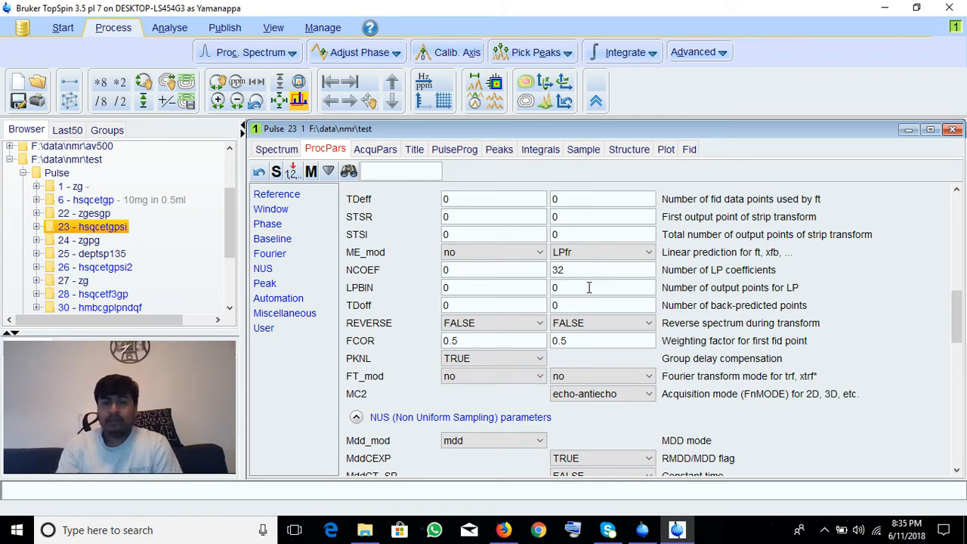
click(609, 254)
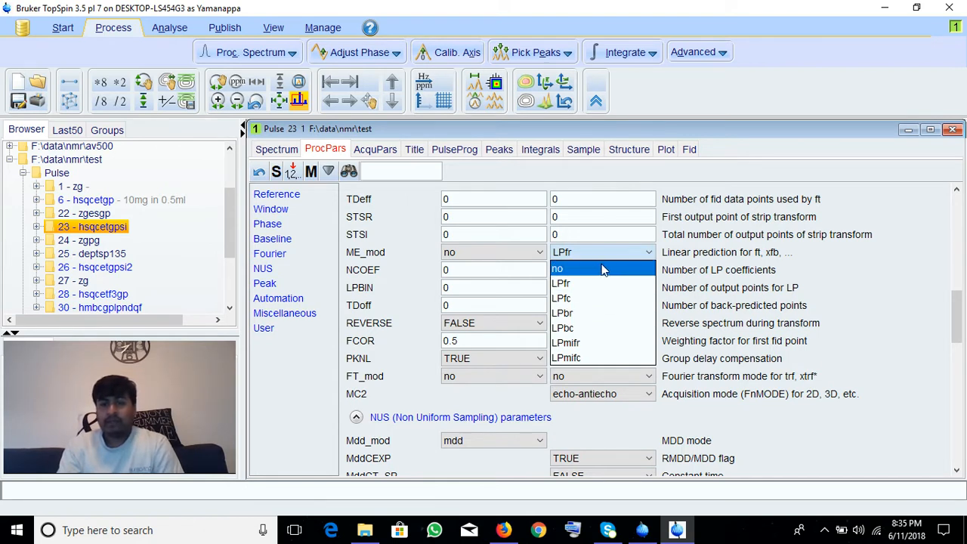
click(895, 271)
scroll(823, 343, down, 5)
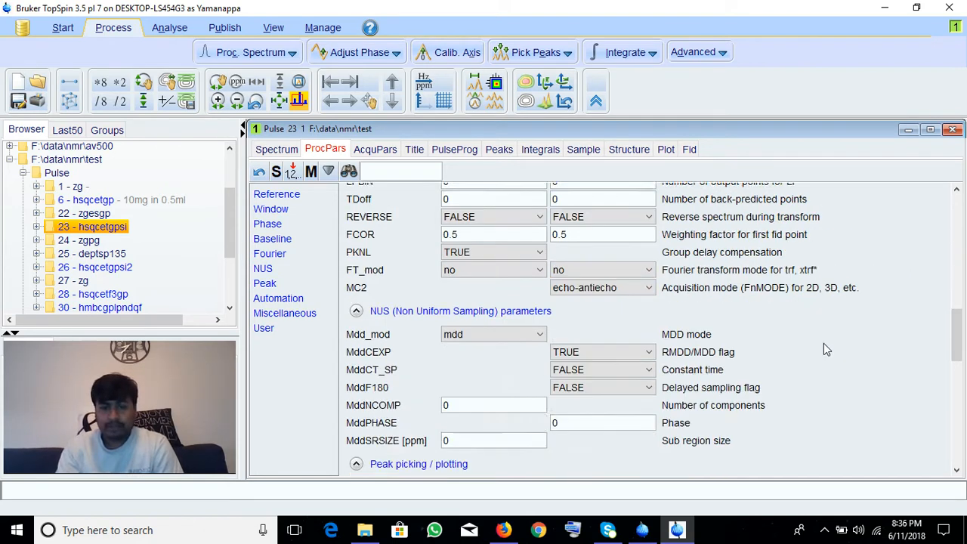
scroll(823, 343, up, 15)
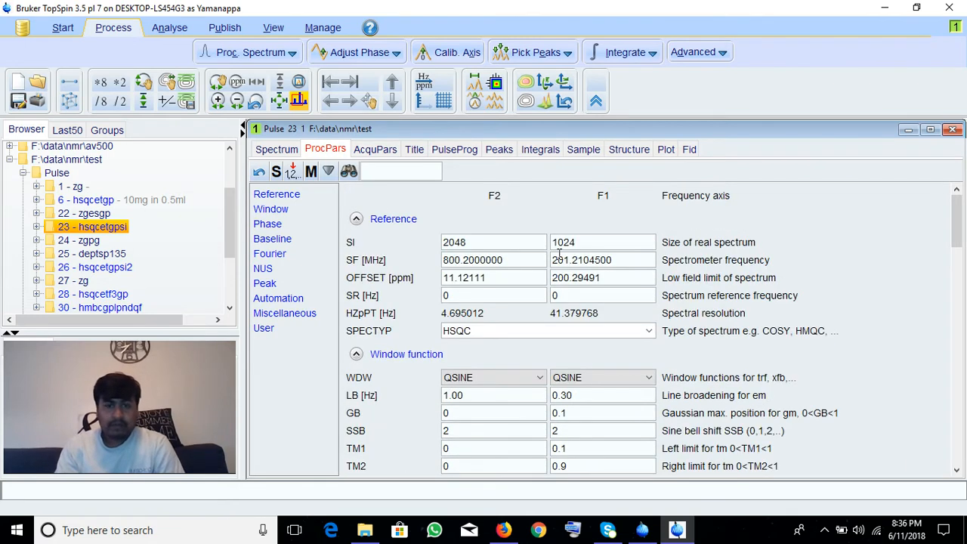
- Reprocess the HSQC spectrum with xfb and correct its baseline with abs2, checking the peaks at different contour levels
click(276, 150)
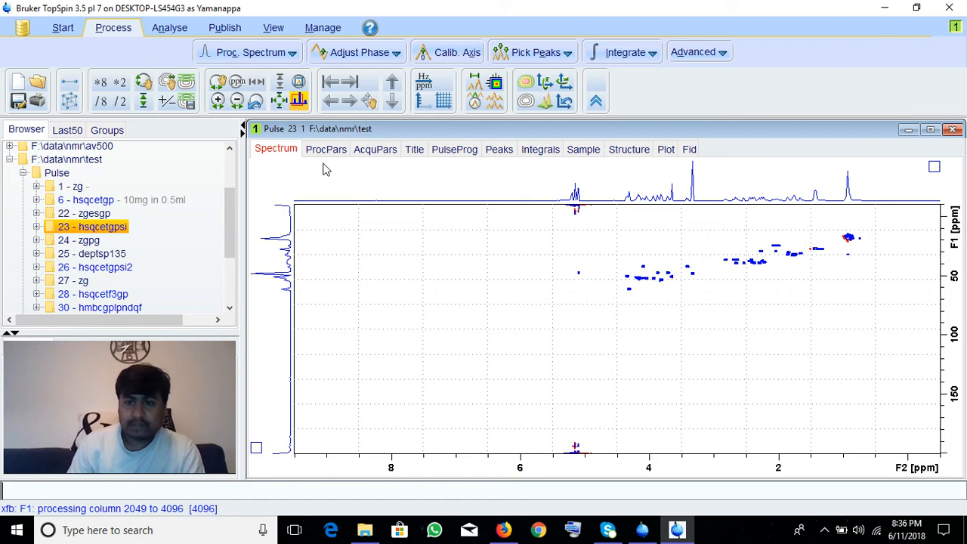
click(620, 325)
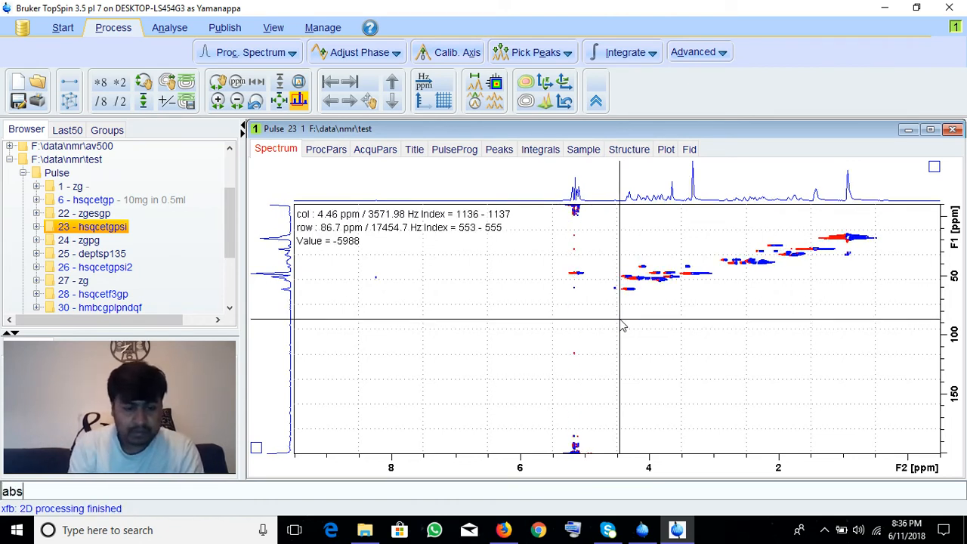
scroll(659, 394, up, 5)
click(662, 325)
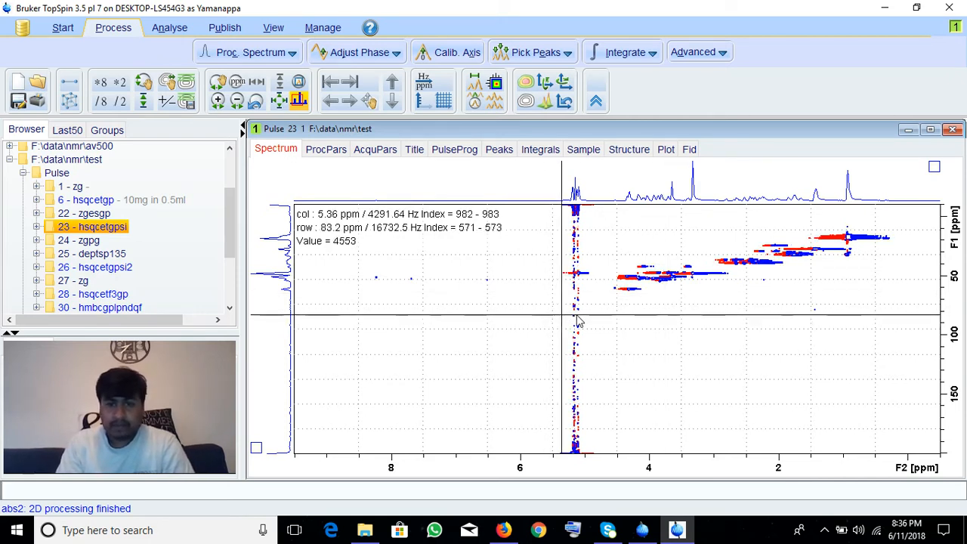
scroll(605, 317, down, 2)
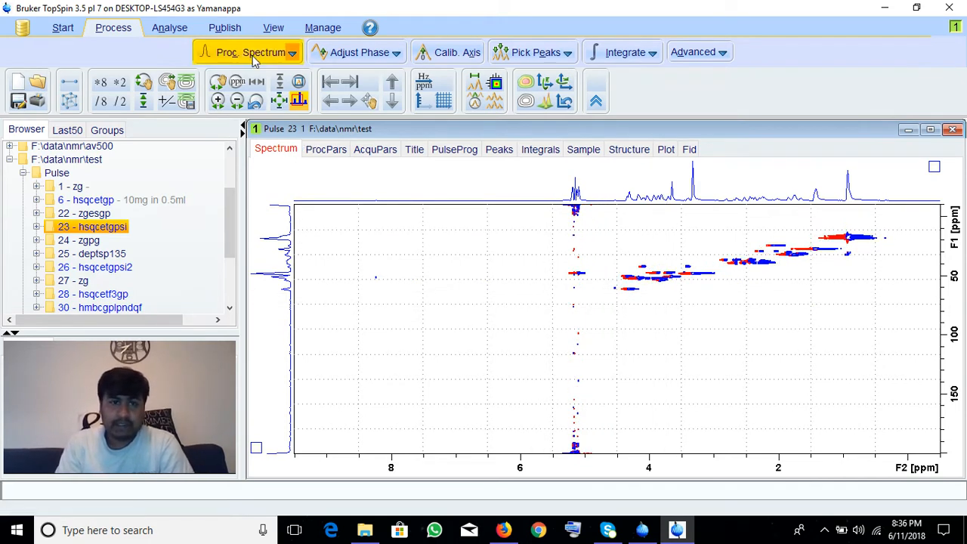
- Start 2D phase correction of the HSQC and add the peaks near 4.3/61 ppm and 2.7/39 ppm as phasing references
click(354, 54)
drag(522, 292, 861, 192)
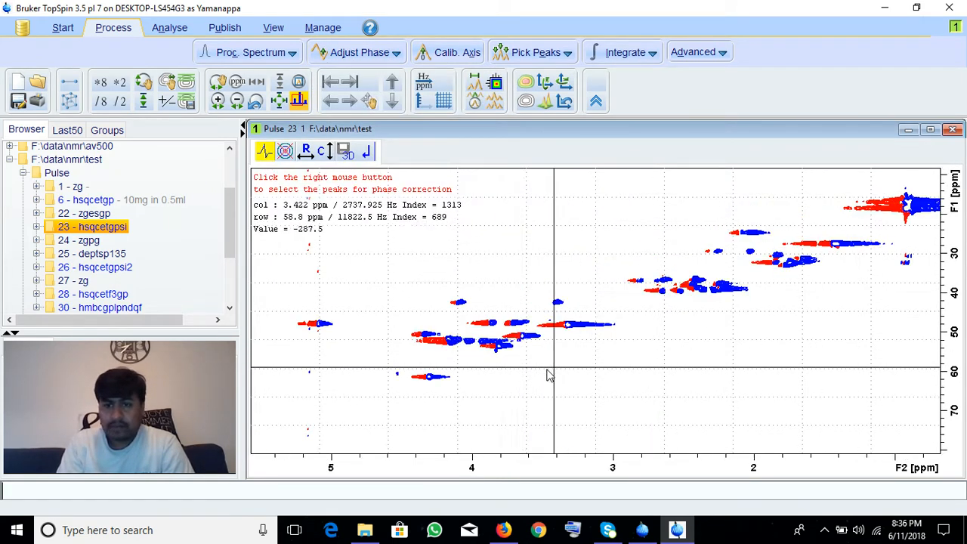
right_click(427, 377)
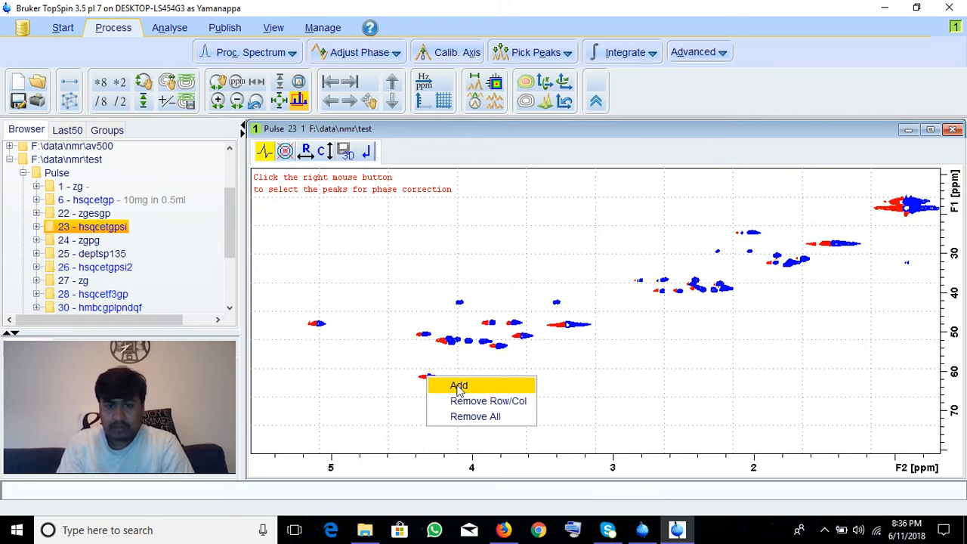
click(460, 387)
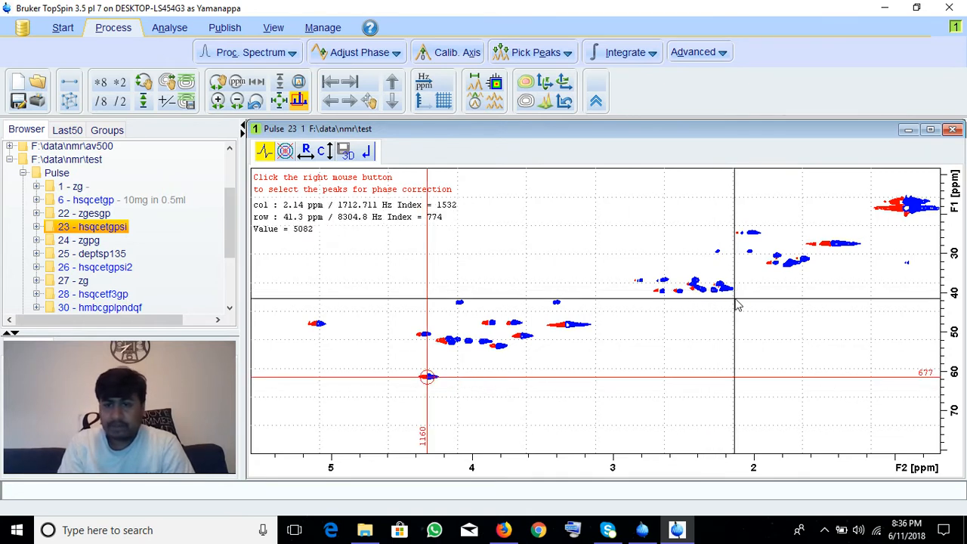
right_click(660, 289)
click(684, 298)
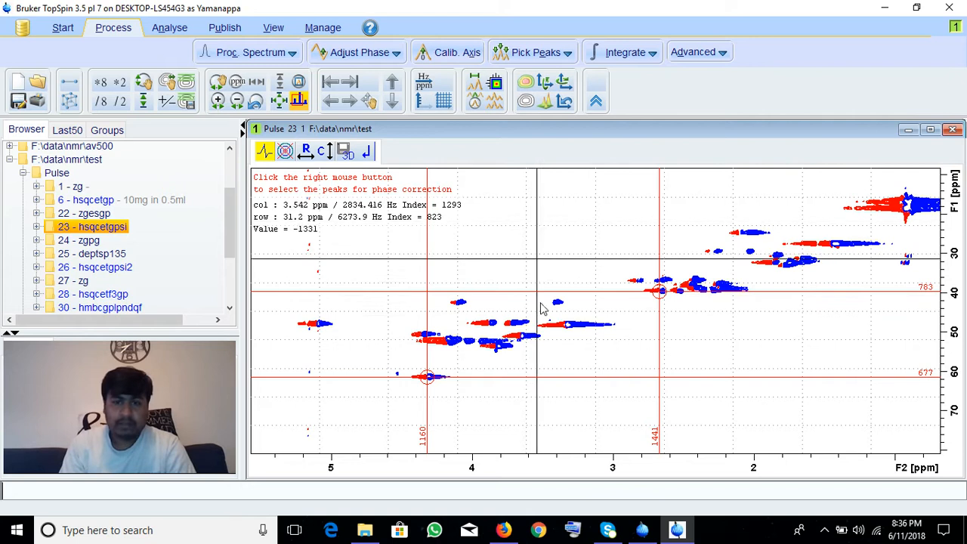
- Phase the selected HSQC rows with ph0 about -29 and ph1 about -21, save the correction and check the phased spectrum
click(308, 151)
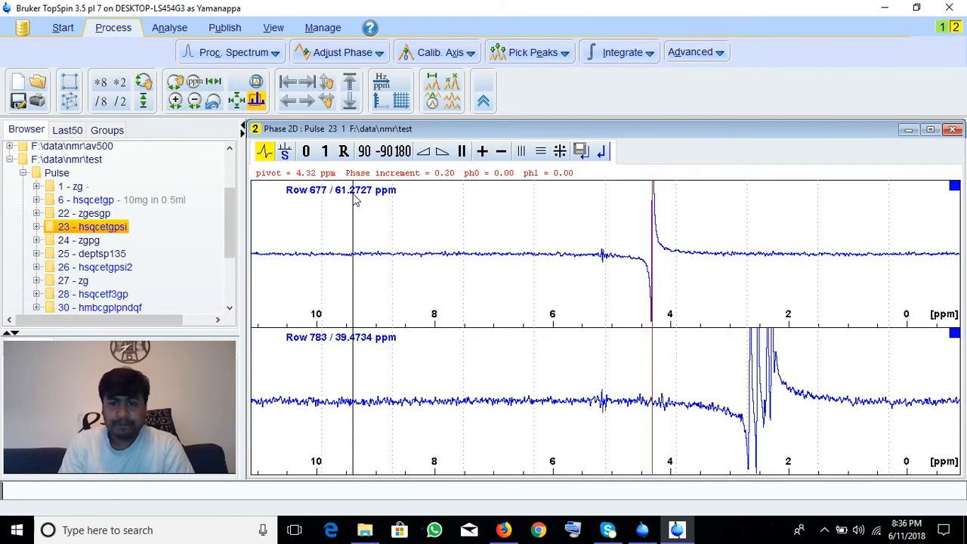
drag(306, 151, 306, 170)
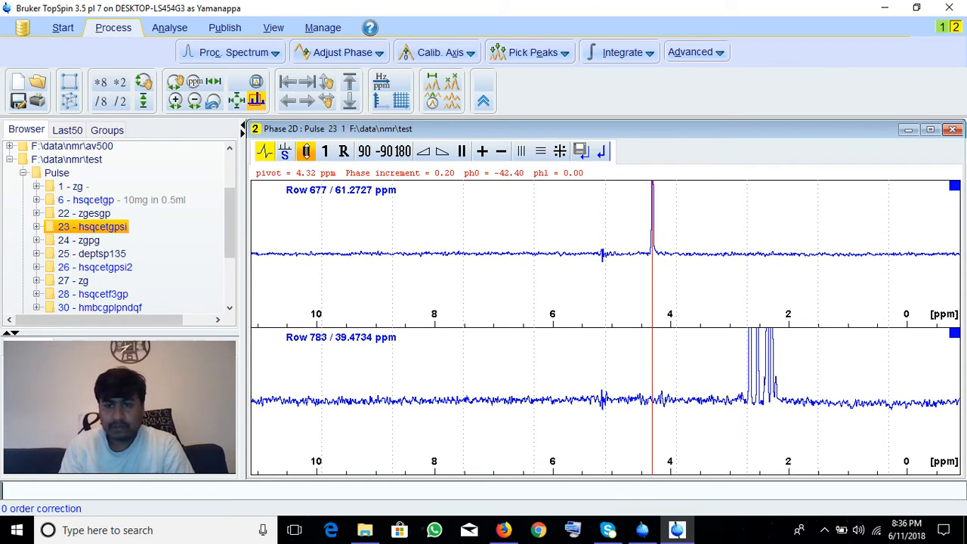
scroll(387, 211, up, 9)
scroll(387, 211, down, 1)
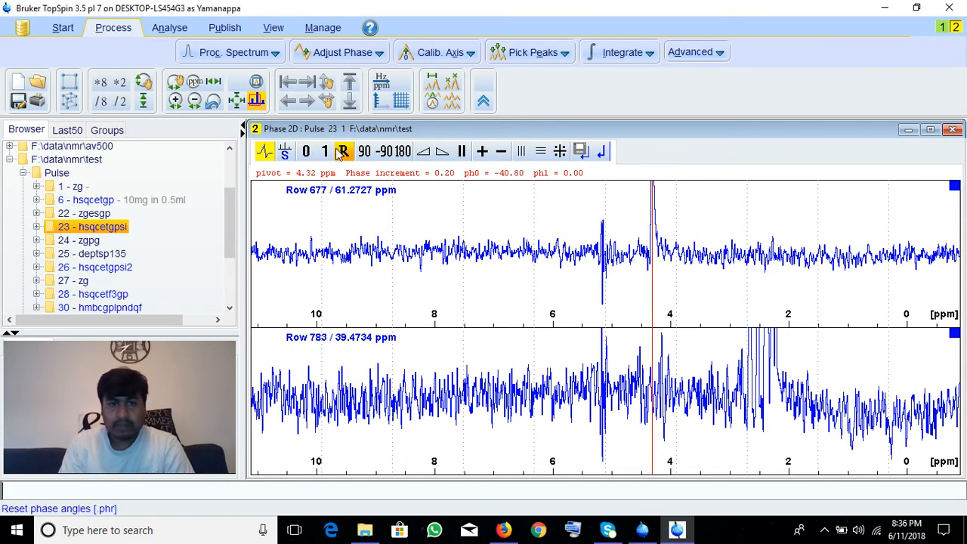
drag(325, 151, 326, 148)
scroll(558, 377, down, 8)
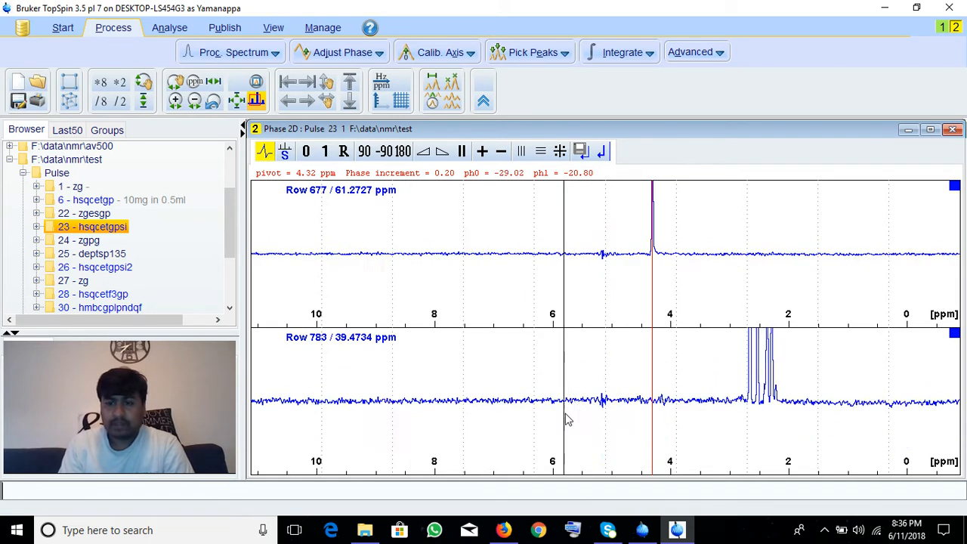
click(580, 151)
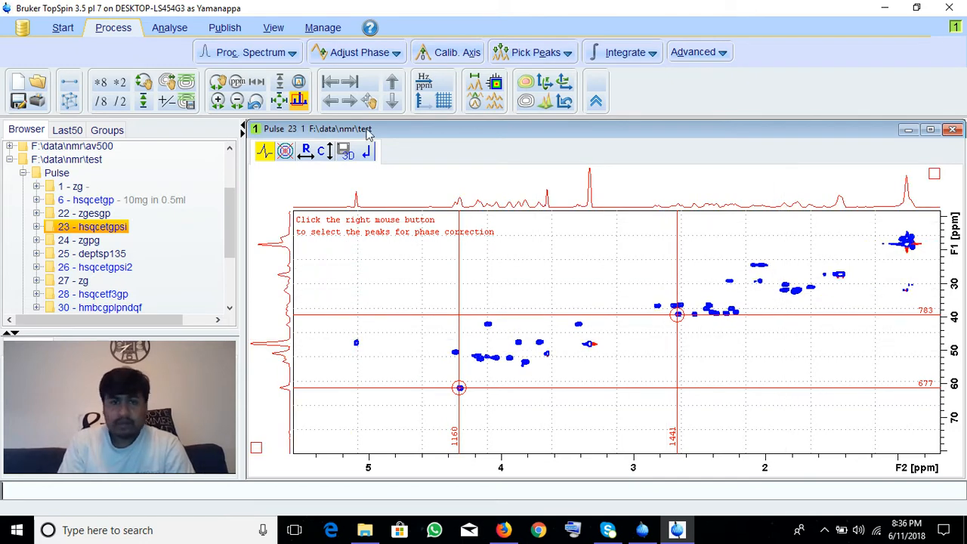
click(280, 104)
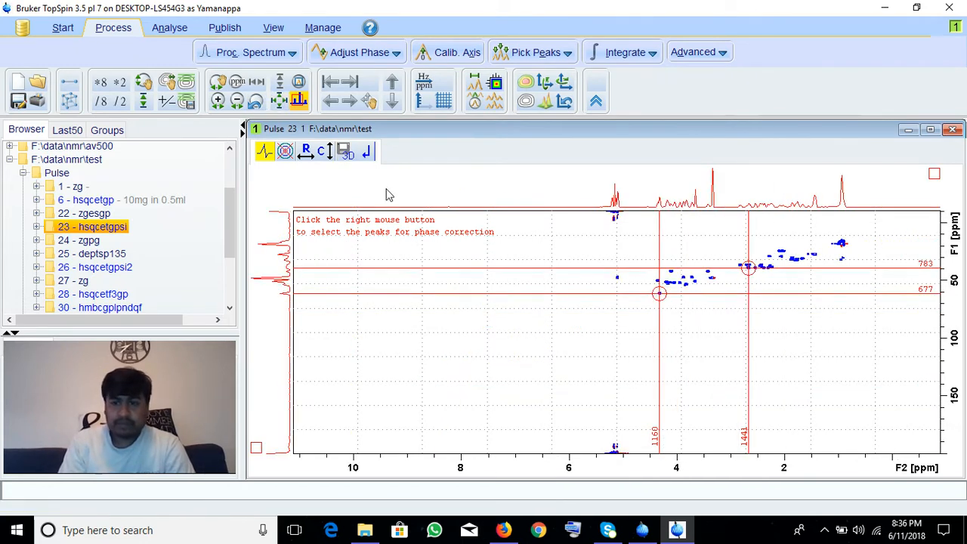
click(367, 151)
drag(611, 298, 851, 235)
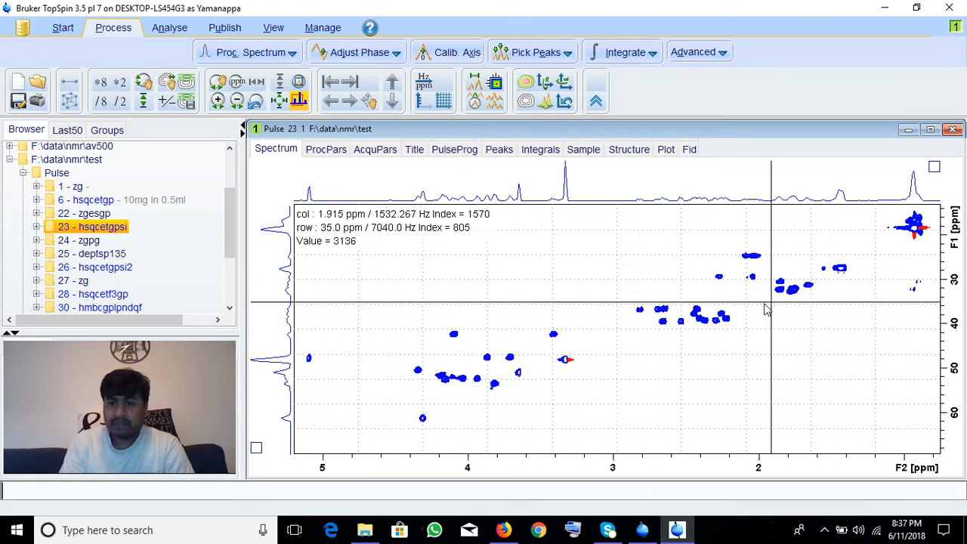
click(279, 100)
- Extract FID 1 of the HSQC into EXPNO 999 with rser and process it with efp
click(462, 493)
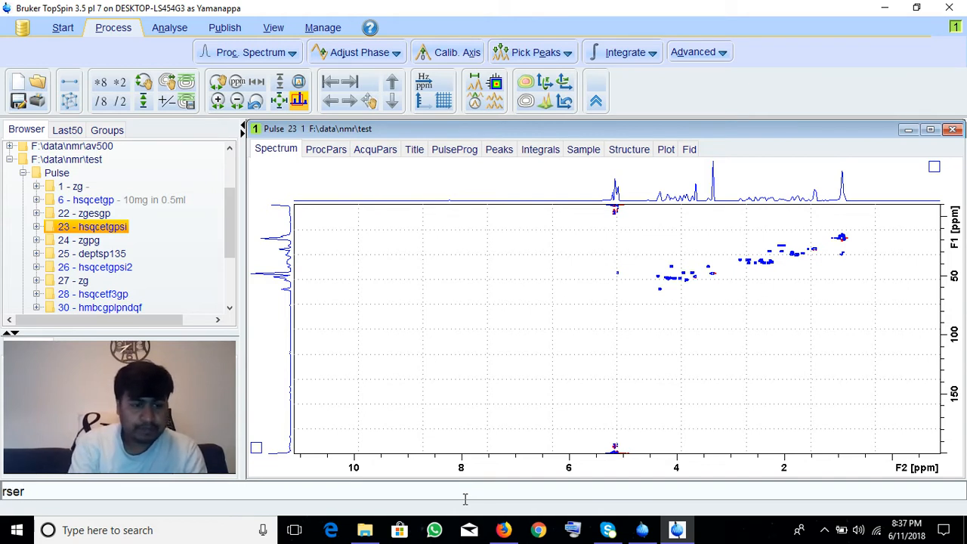
key(Return)
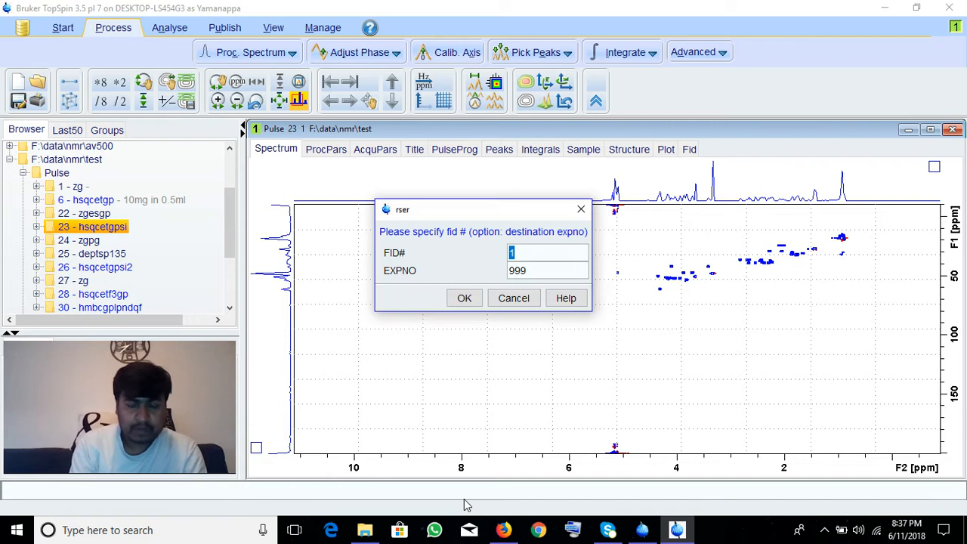
key(Return)
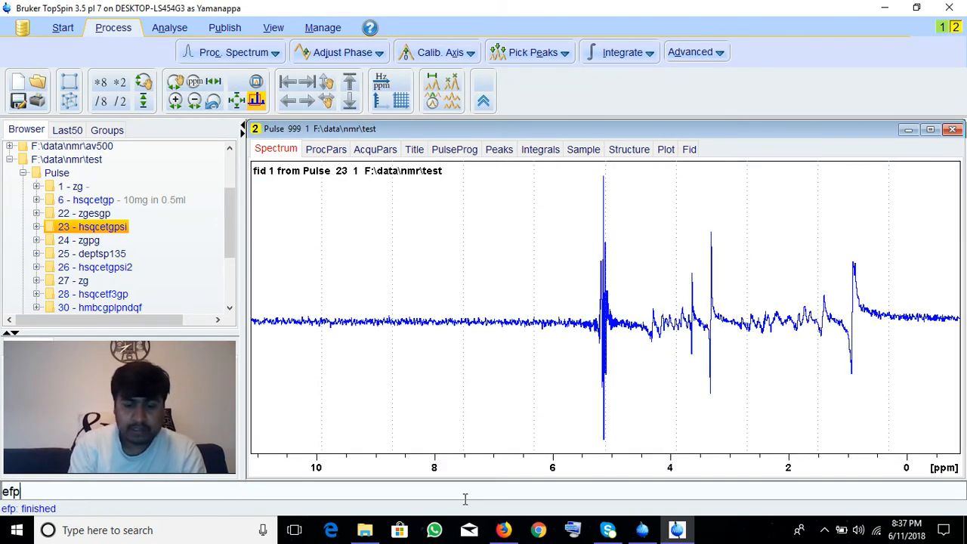
- Try a zero-order phase correction of about -76 on the extracted 1D spectrum with the pivot at 0.93 ppm, and close it without saving
click(332, 52)
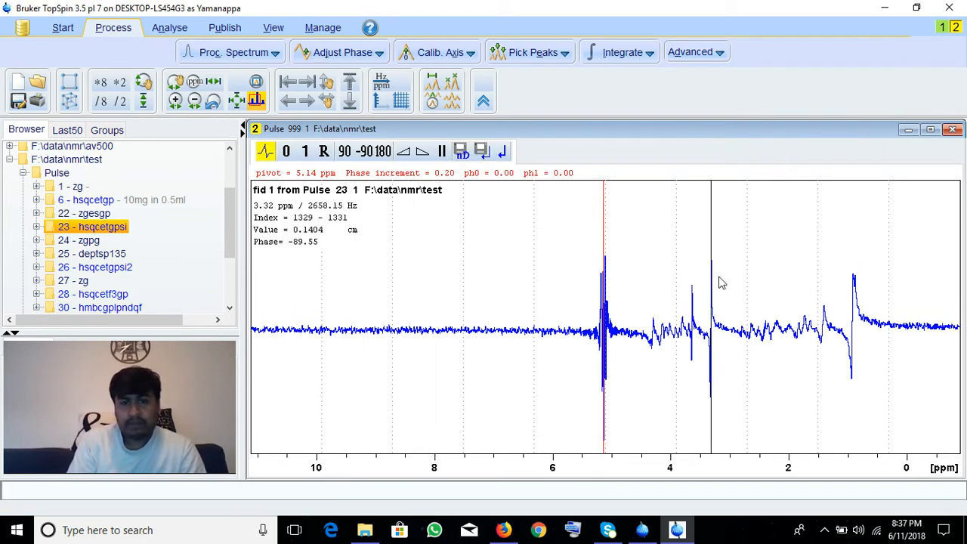
right_click(854, 274)
click(865, 280)
drag(287, 151, 289, 155)
scroll(486, 201, up, 4)
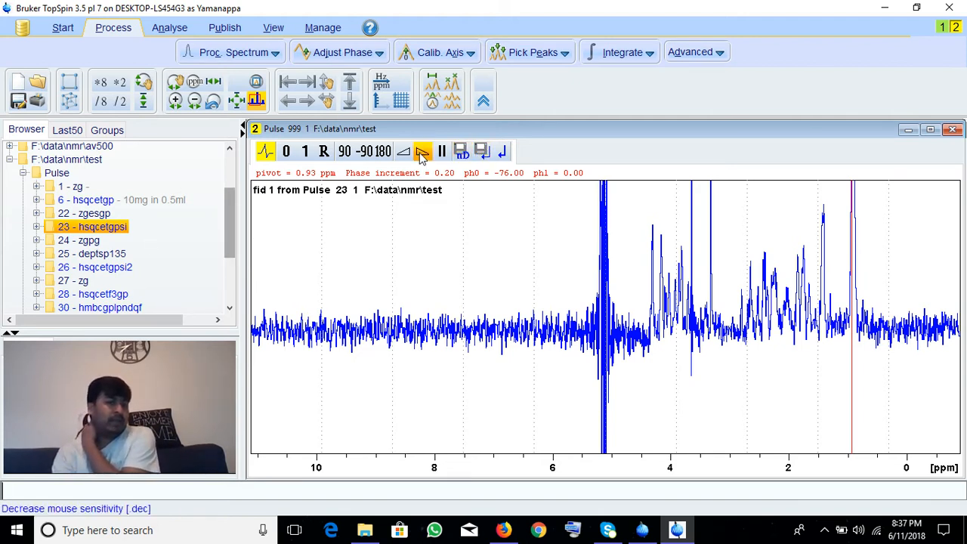
click(502, 151)
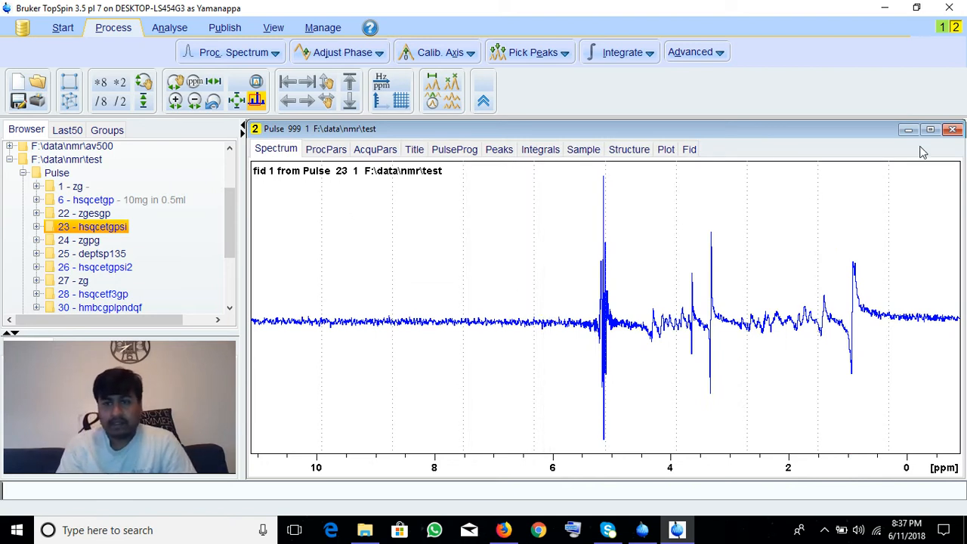
click(953, 130)
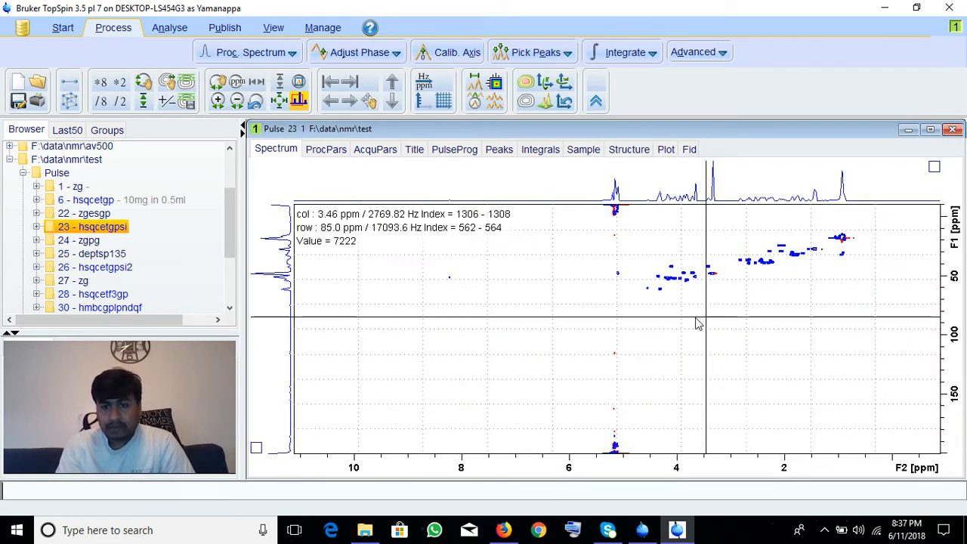
- Examine the phased HSQC cross peaks below 5 ppm at different contour levels
drag(738, 274, 823, 238)
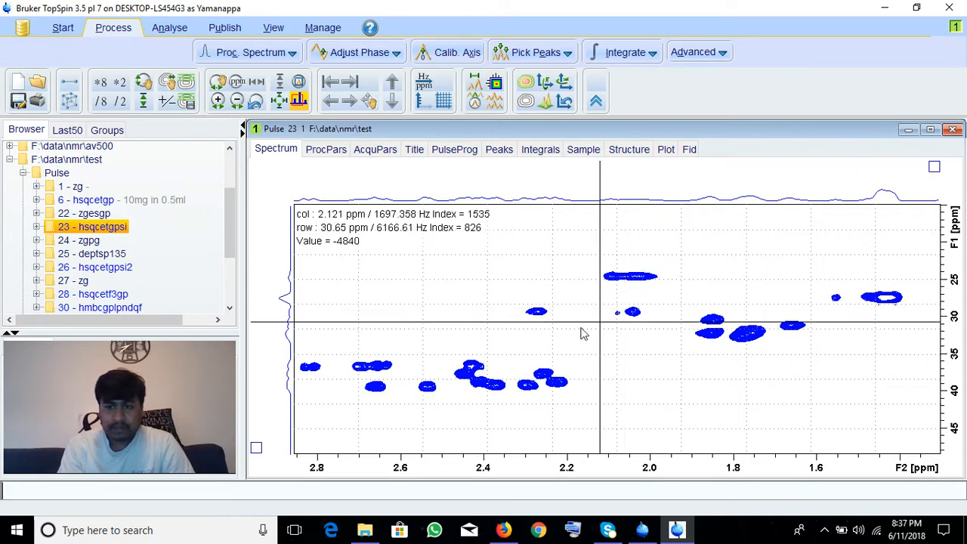
scroll(376, 414, up, 3)
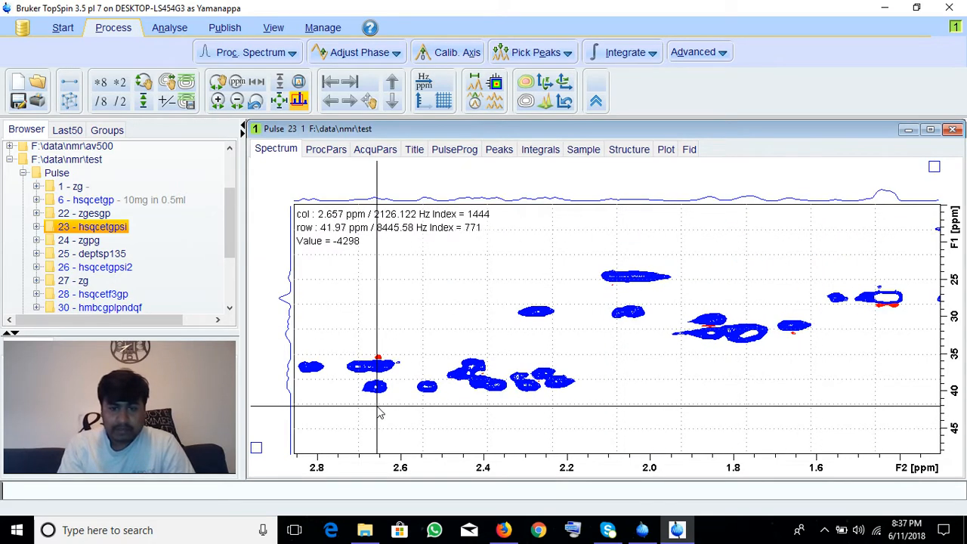
scroll(380, 413, down, 2)
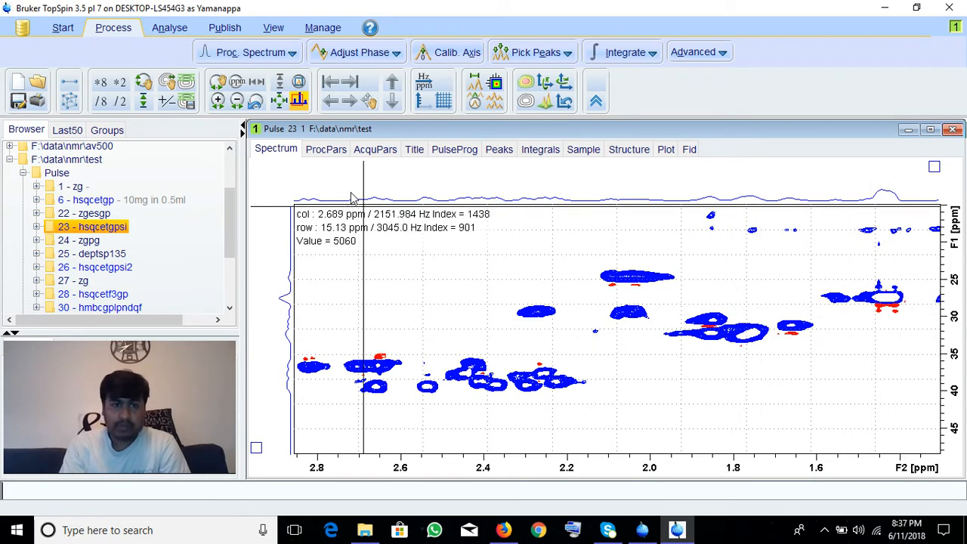
click(280, 104)
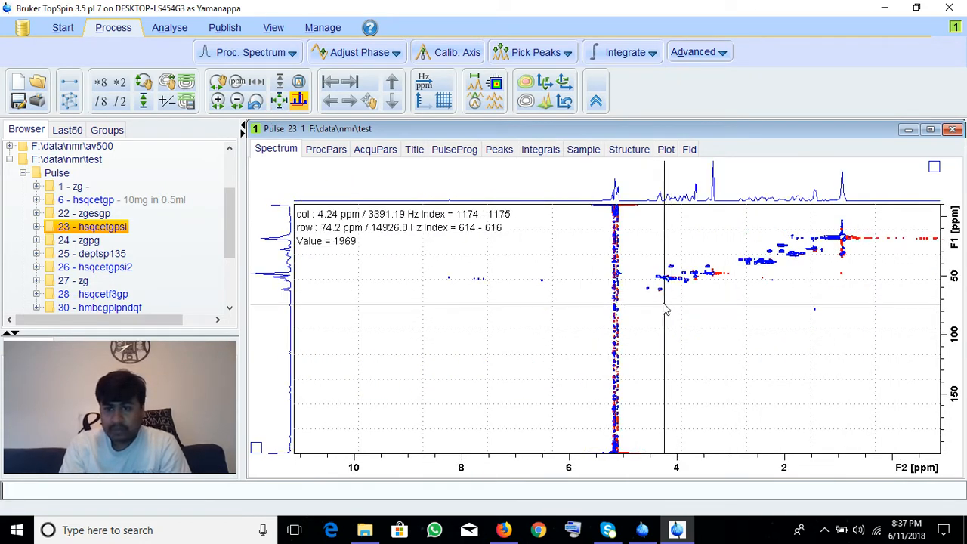
drag(671, 292, 826, 224)
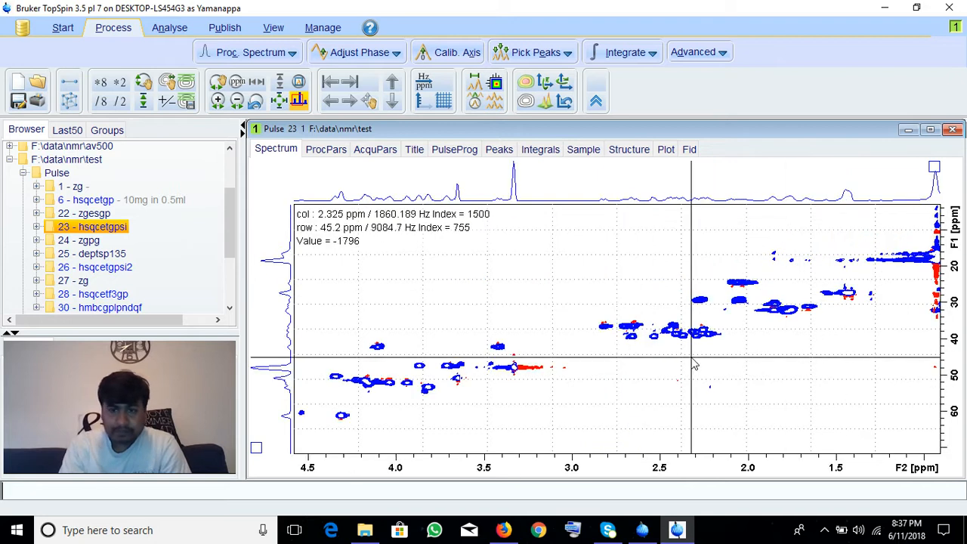
scroll(600, 345, down, 3)
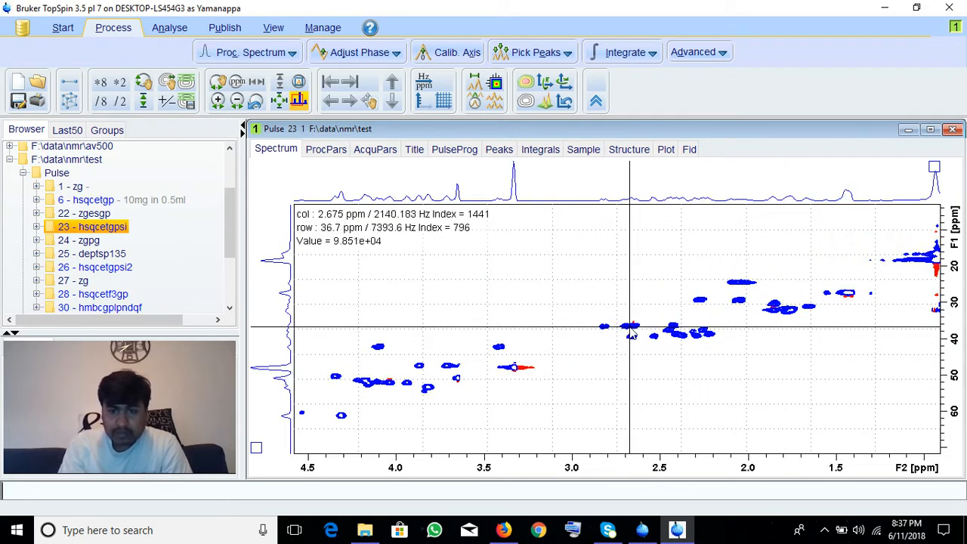
- Recalculate the HSQC's contour levels with a positive level increment of 1.3, apply them and inspect the peaks between 2.2 and 2.8 ppm
right_click(454, 248)
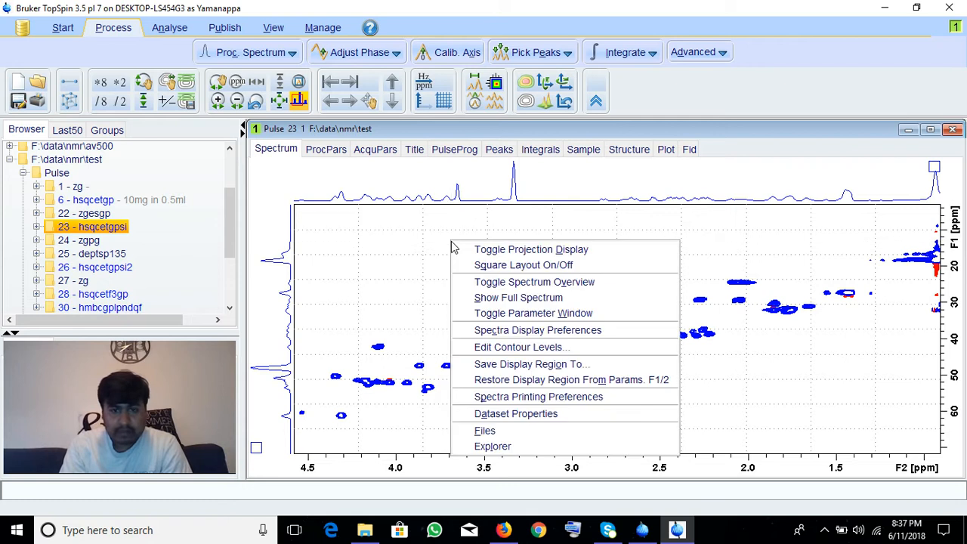
click(527, 349)
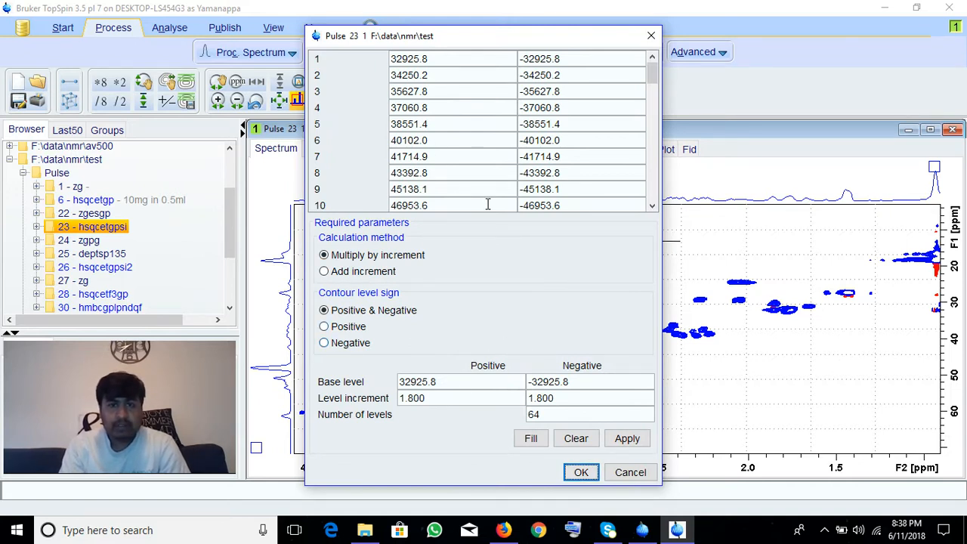
double_click(456, 399)
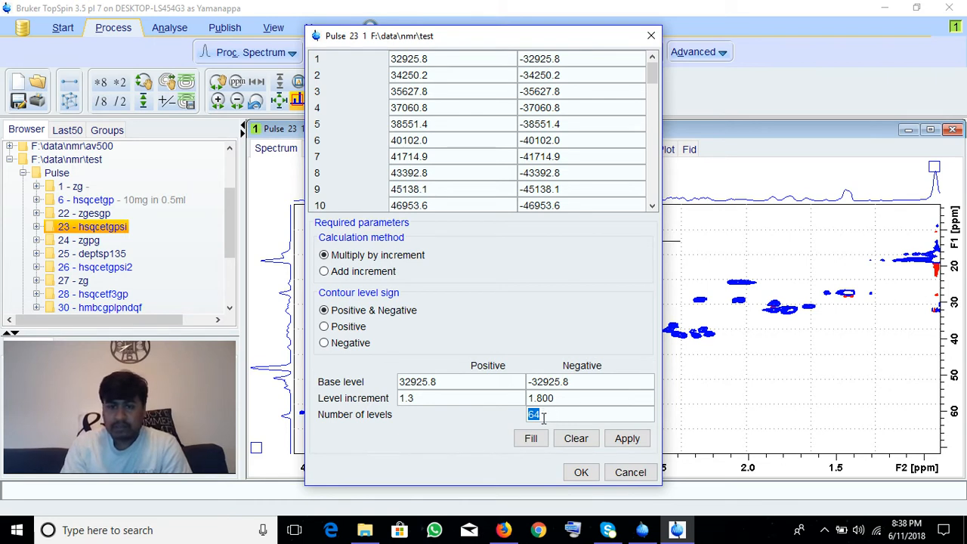
click(532, 440)
click(624, 441)
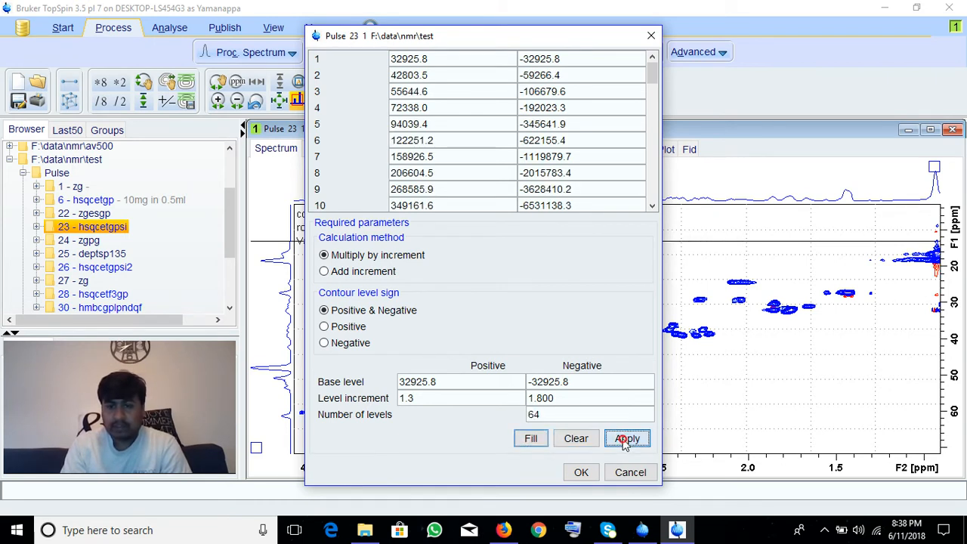
drag(473, 45, 344, 41)
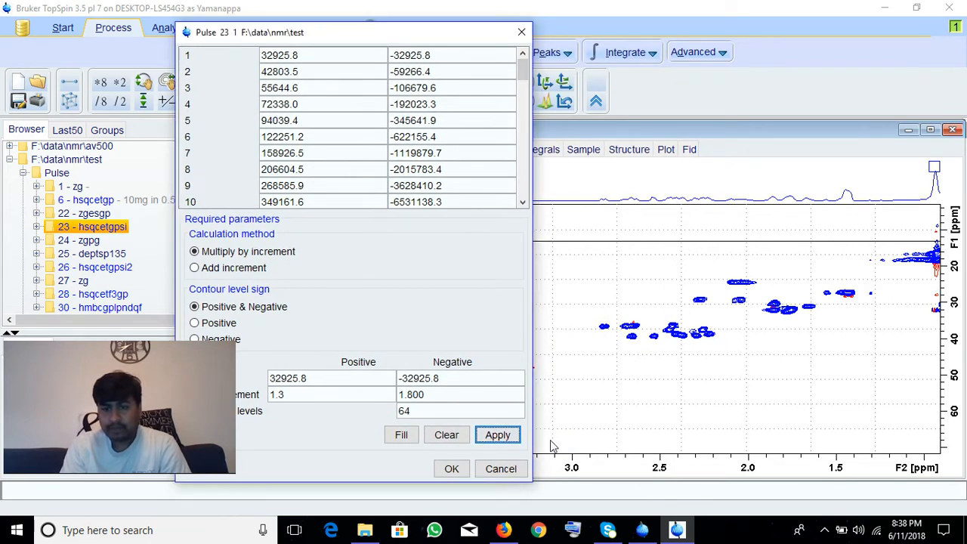
click(508, 469)
drag(603, 306, 708, 349)
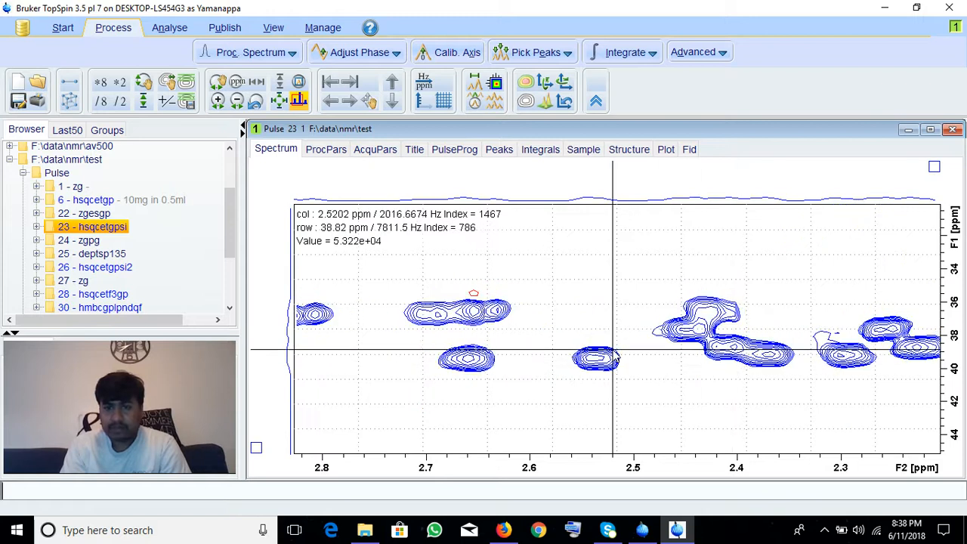
- Restrict the HSQC's contour levels to the Positive sign, refill and apply them, and check the full spectrum
right_click(537, 220)
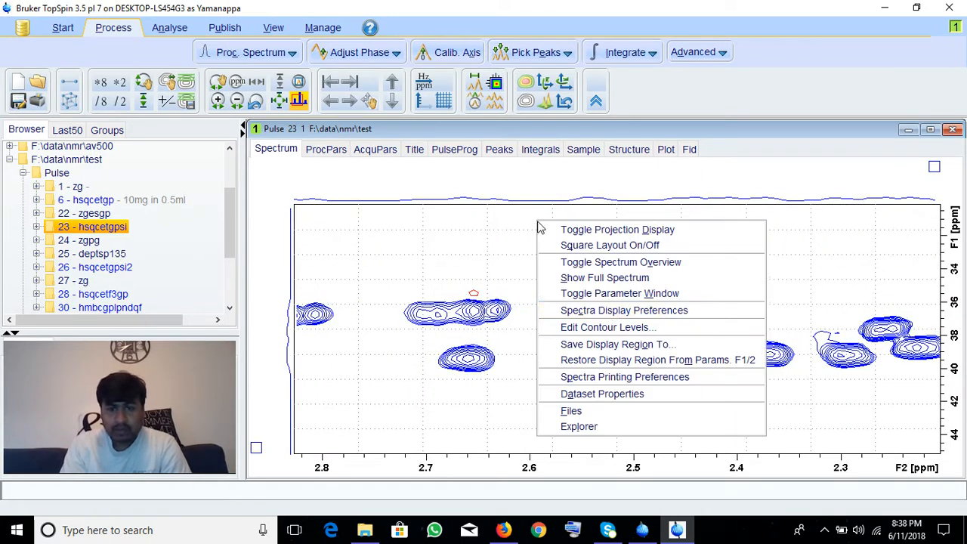
click(611, 329)
click(326, 326)
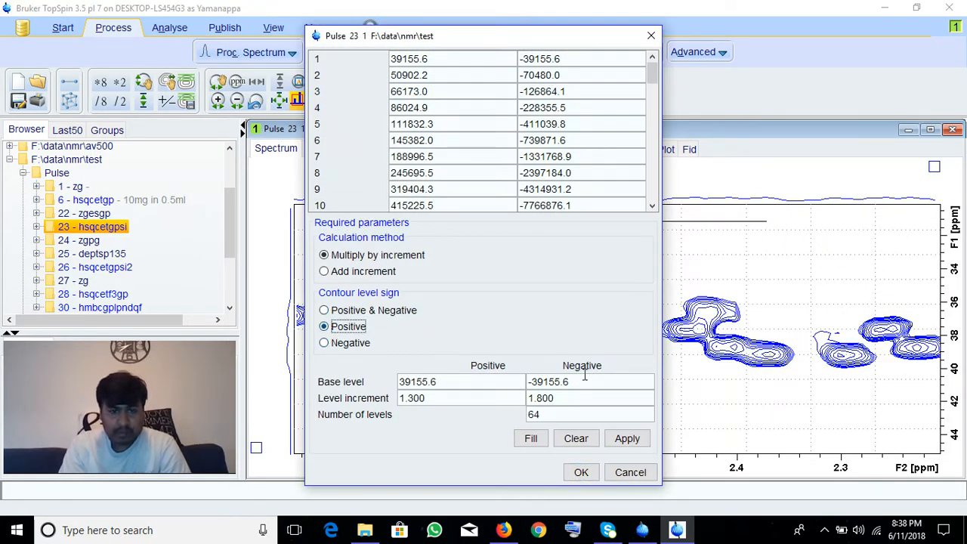
click(531, 438)
click(629, 438)
click(579, 471)
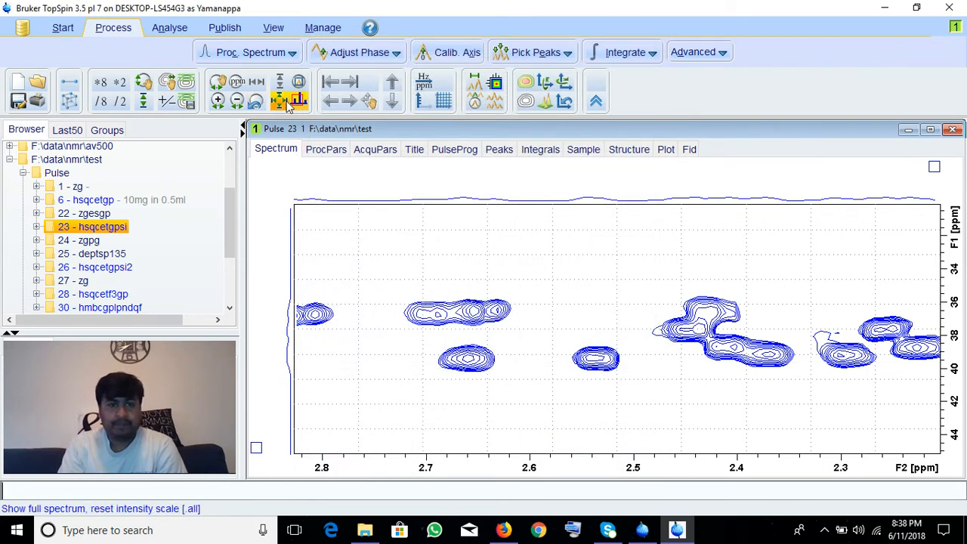
click(282, 103)
drag(648, 292, 777, 234)
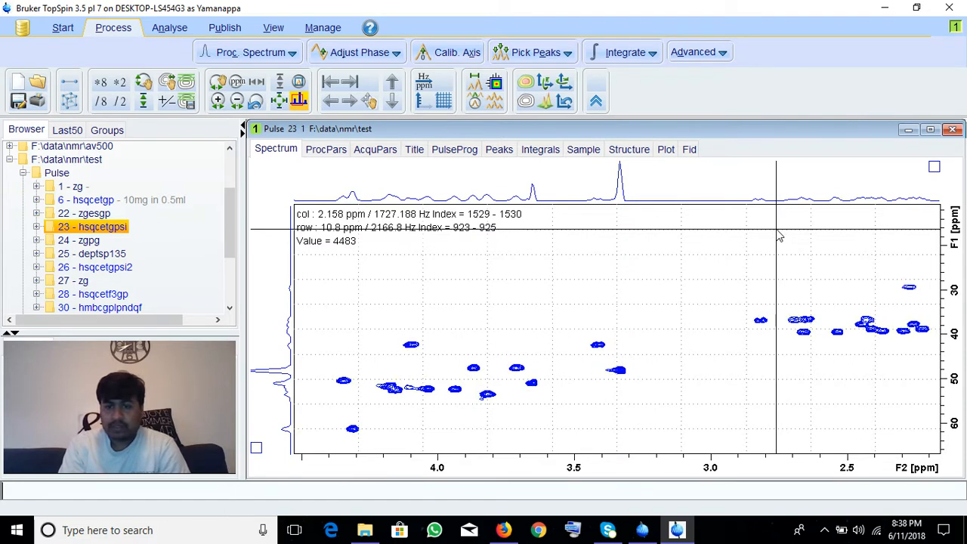
click(282, 103)
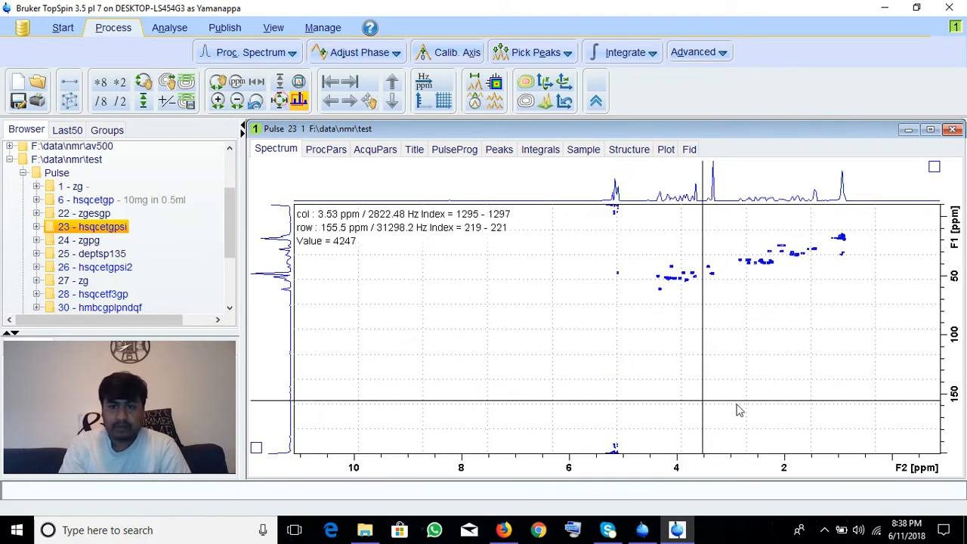
- Set the HSQC's contour level sign to Positive & Negative, refill and apply the levels, and accept them
right_click(690, 256)
click(761, 362)
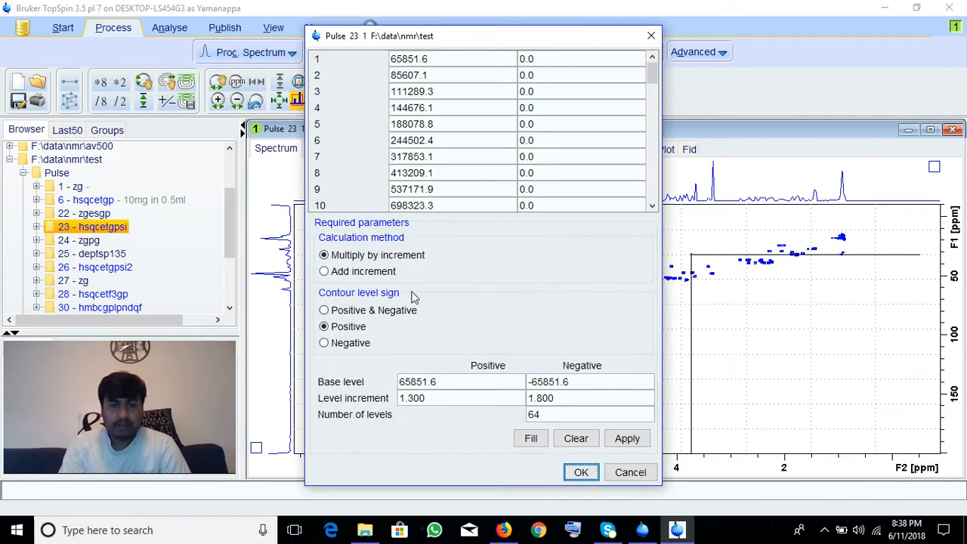
click(372, 314)
click(531, 438)
click(627, 438)
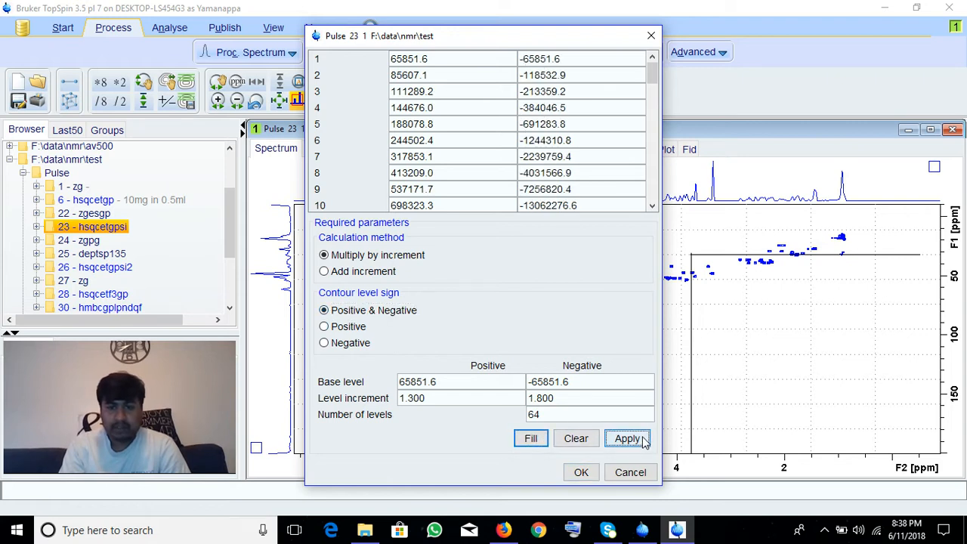
click(581, 473)
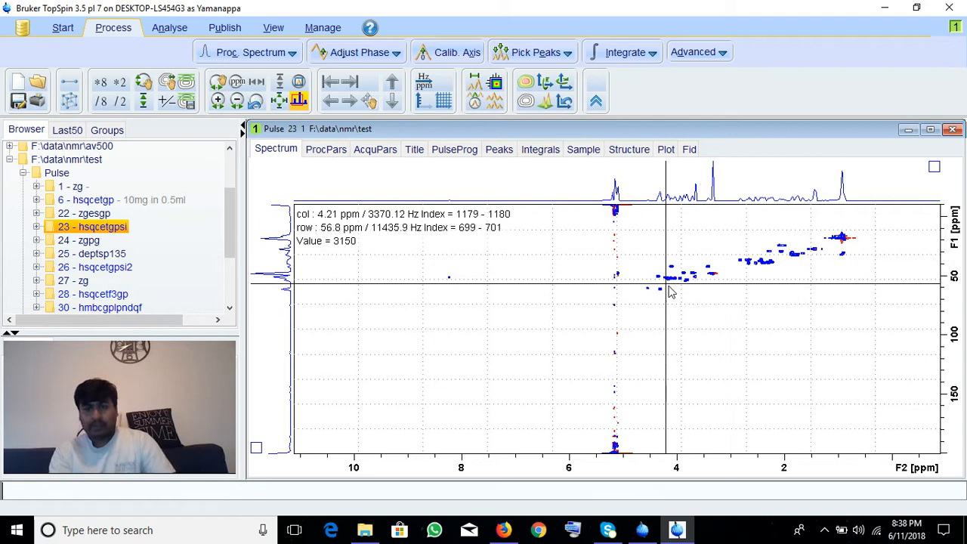
- Examine the positive and negative HSQC cross peaks in the regions between about 1.5 and 5.4 ppm
drag(646, 300, 693, 250)
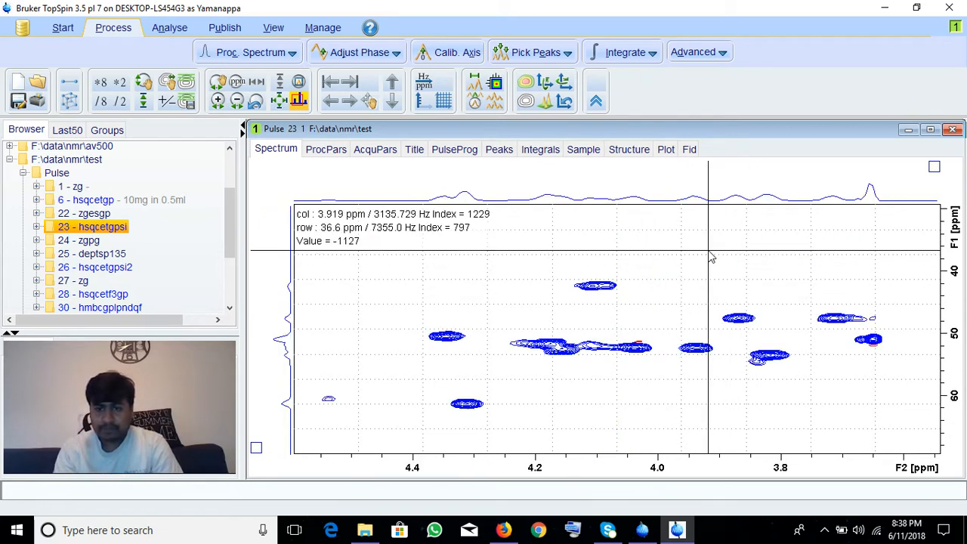
click(286, 100)
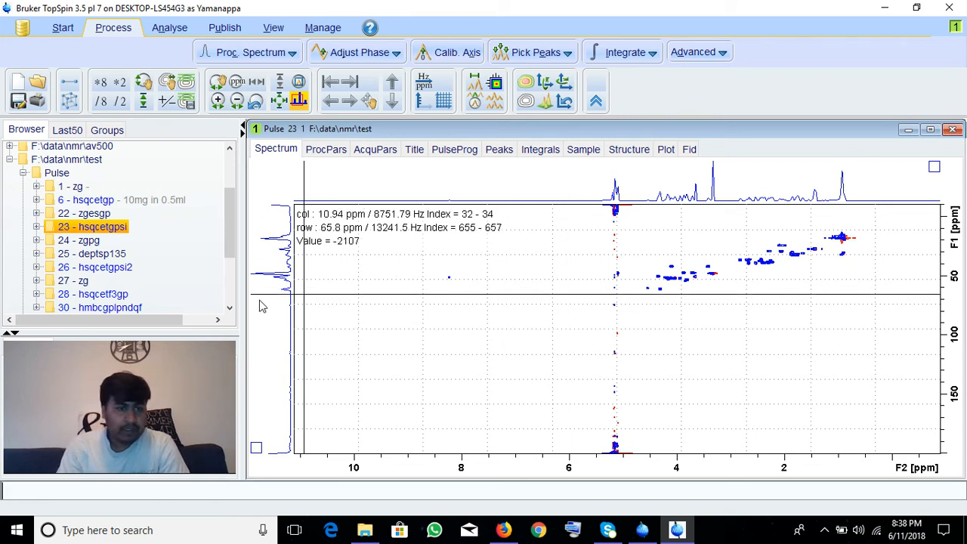
drag(598, 249, 809, 302)
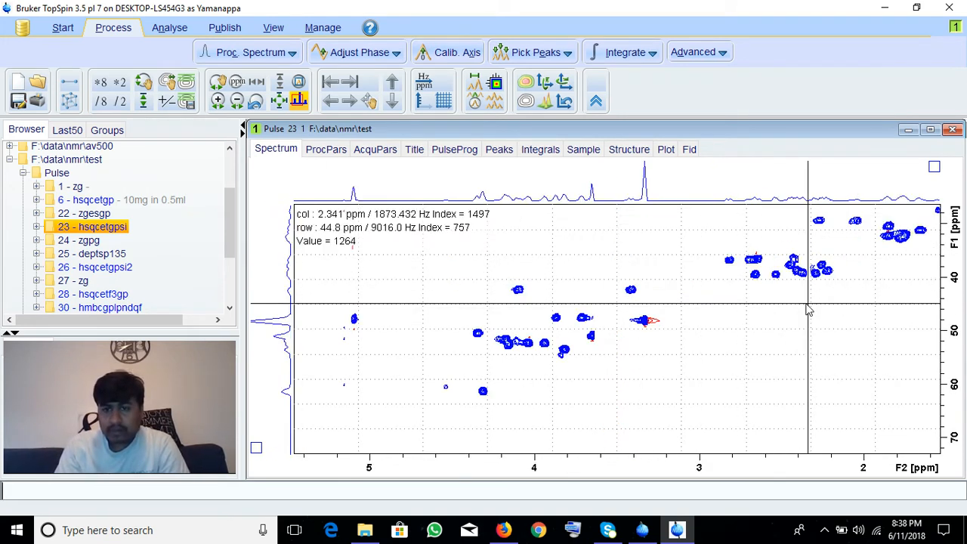
click(285, 100)
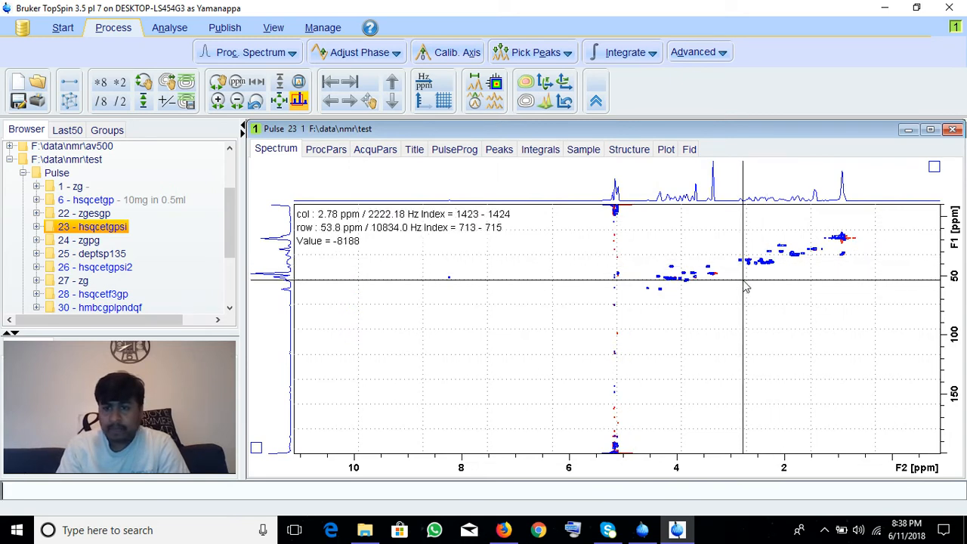
drag(687, 233, 792, 297)
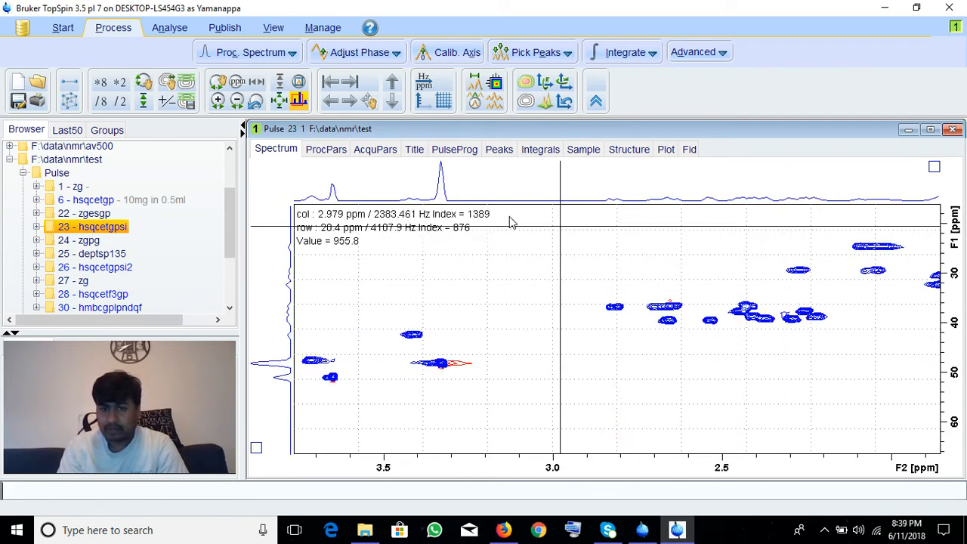
click(280, 105)
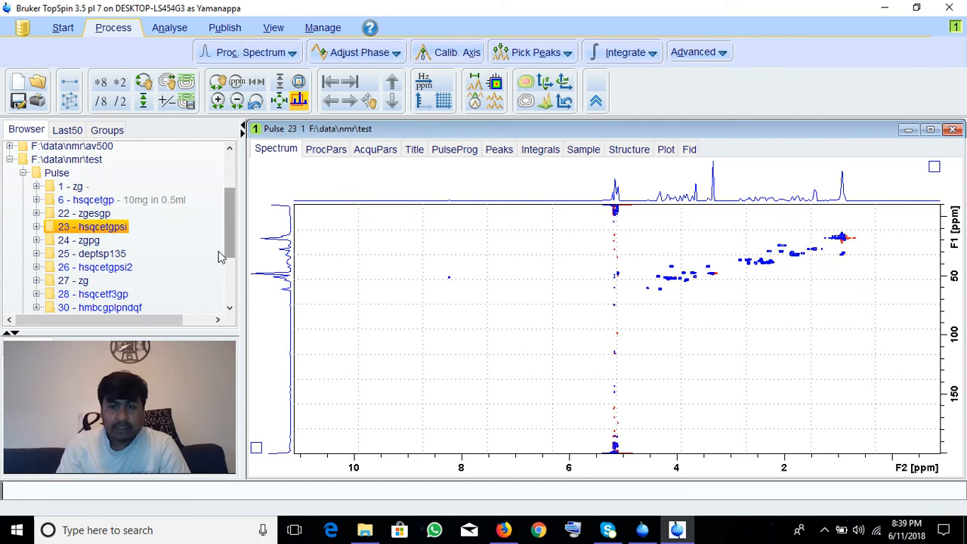
- Open the deptsp135 dataset, experiment 25, and inspect its peaks around 48 ppm
double_click(92, 254)
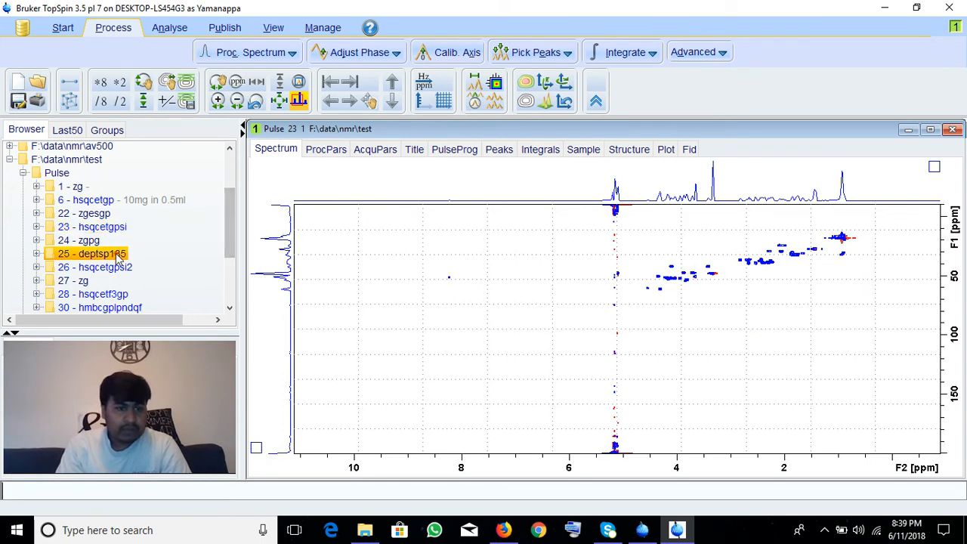
mouse_move(752, 309)
mouse_down()
mouse_move(772, 299)
mouse_move(745, 291)
mouse_up()
click(239, 104)
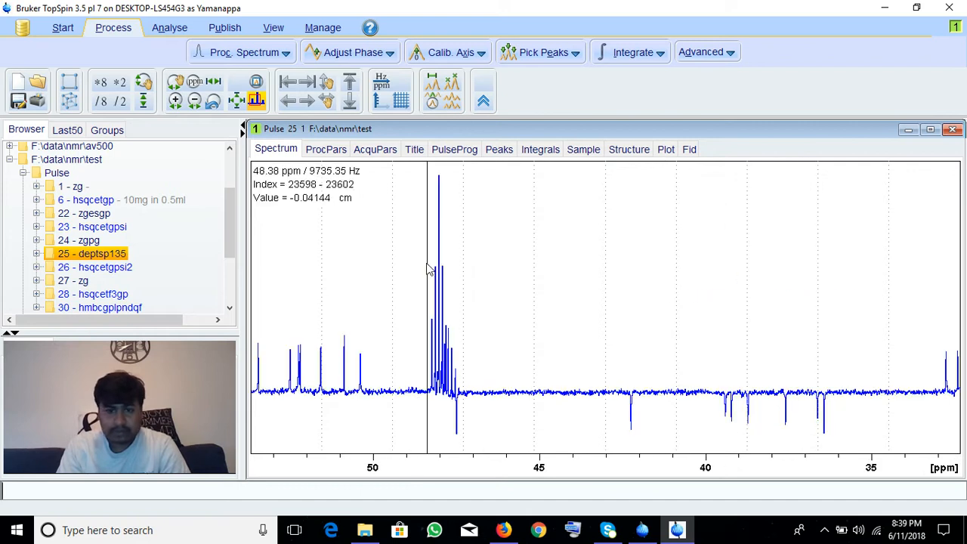
drag(420, 261, 539, 276)
drag(325, 264, 542, 262)
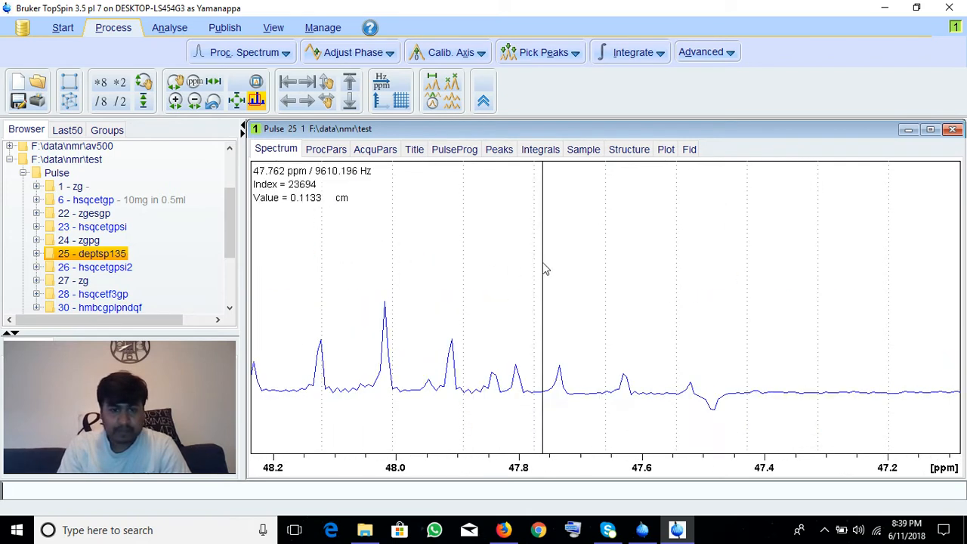
click(244, 103)
- Check the DEPT-135's acquisition parameters, set its size of real spectrum (SI) to 131072, and reprocess it with efp
click(376, 150)
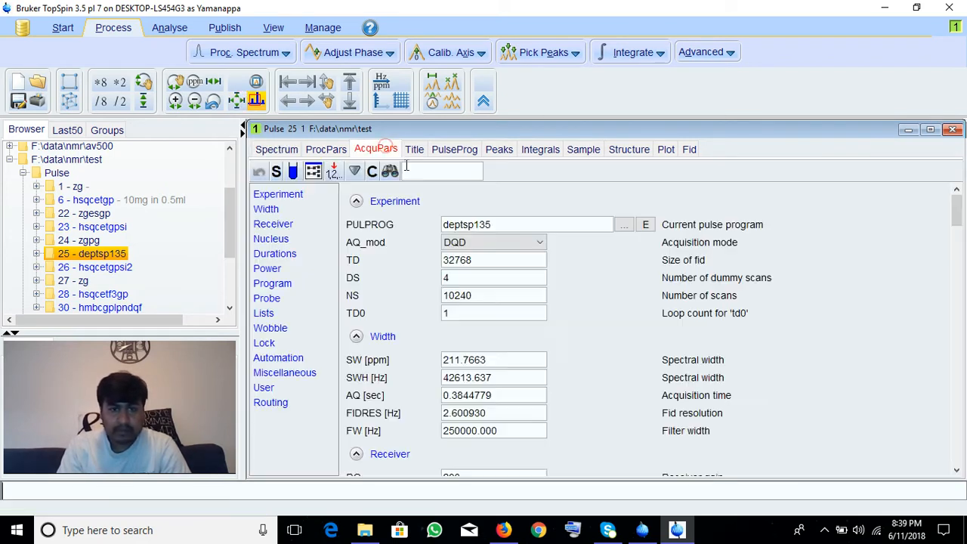
click(327, 149)
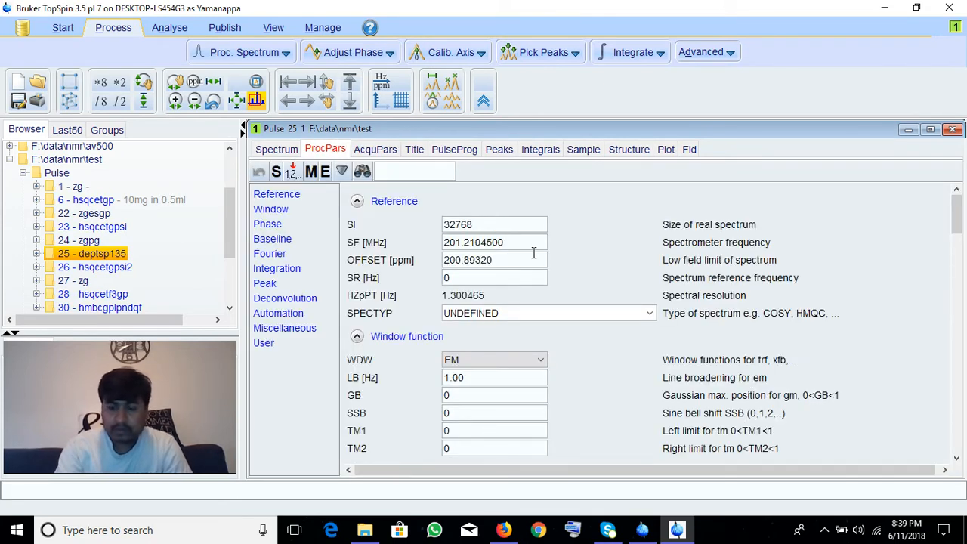
click(277, 150)
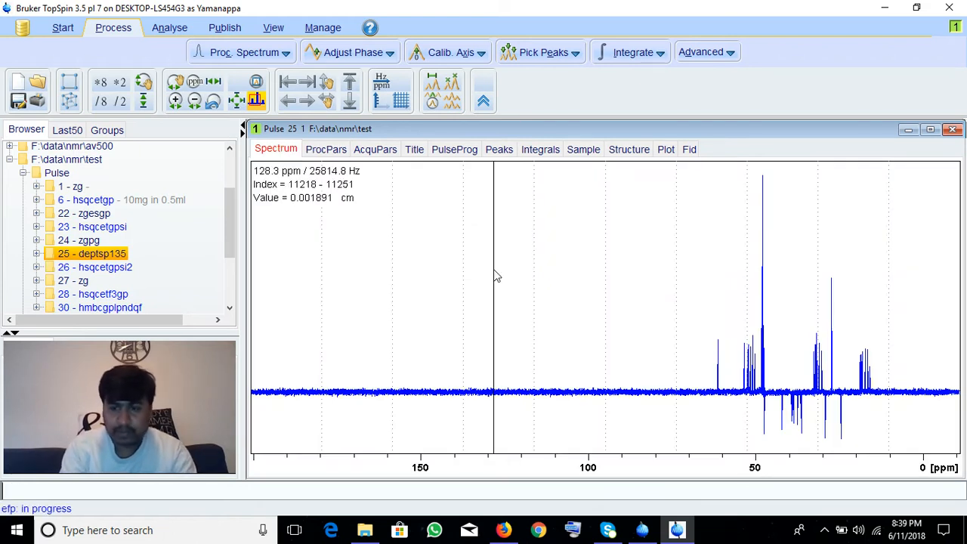
- Examine the reprocessed DEPT-135 peaks between about 47 and 49 ppm and return to the full spectrum
drag(739, 340, 790, 340)
scroll(651, 322, down, 4)
drag(513, 298, 693, 311)
scroll(604, 319, up, 2)
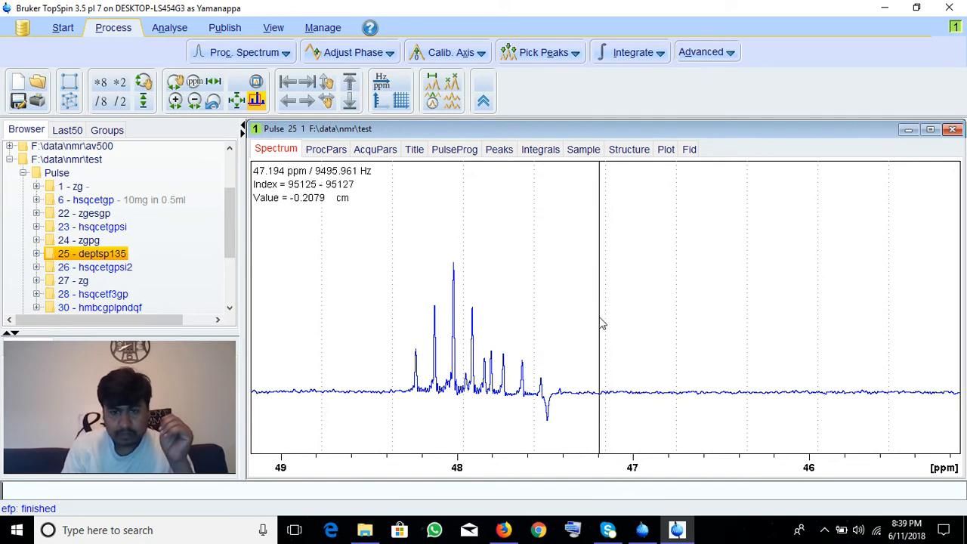
drag(373, 291, 681, 296)
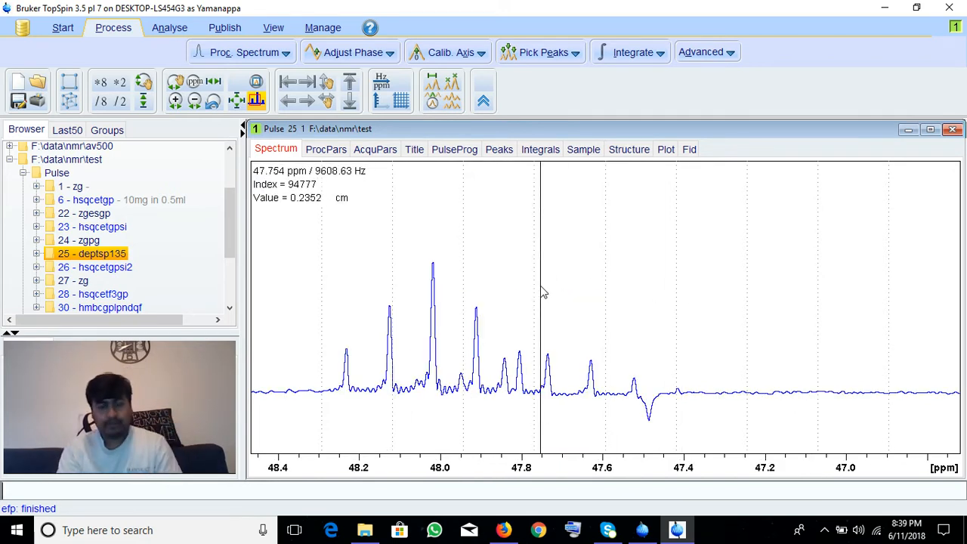
scroll(540, 291, down, 2)
click(238, 102)
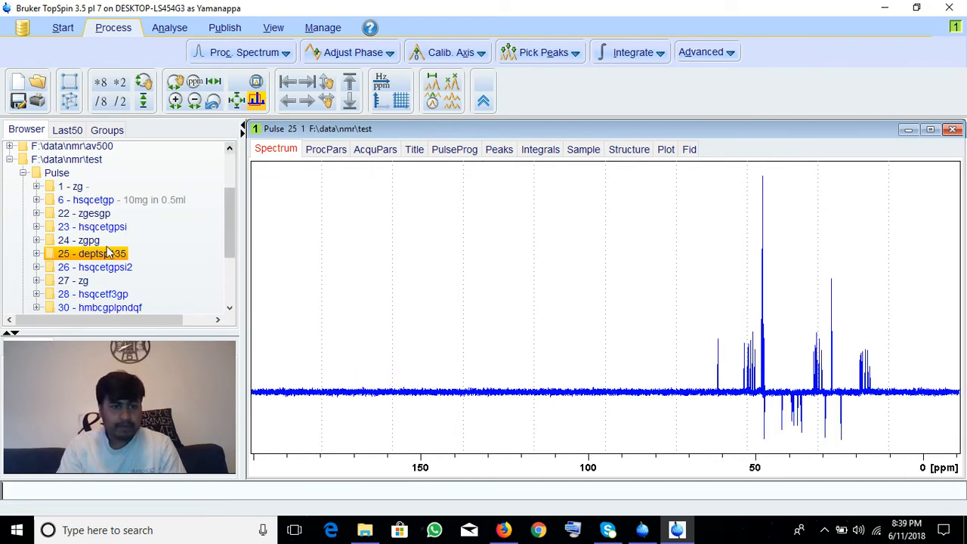
- Copy the SR value of -285.03 Hz from zgpg experiment 24 to DEPT-135 experiment 25, and check the shifted peaks near 49 ppm
click(83, 240)
click(325, 148)
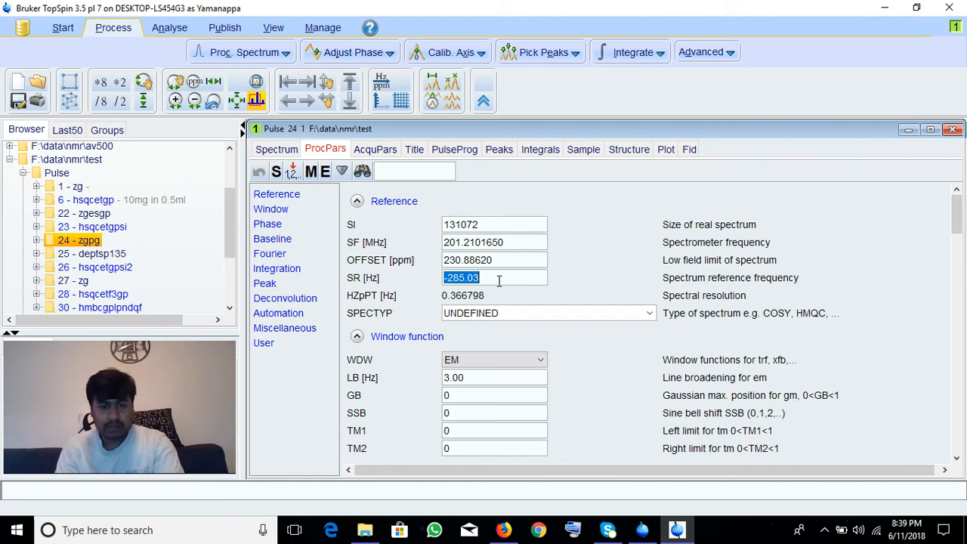
click(276, 149)
click(92, 254)
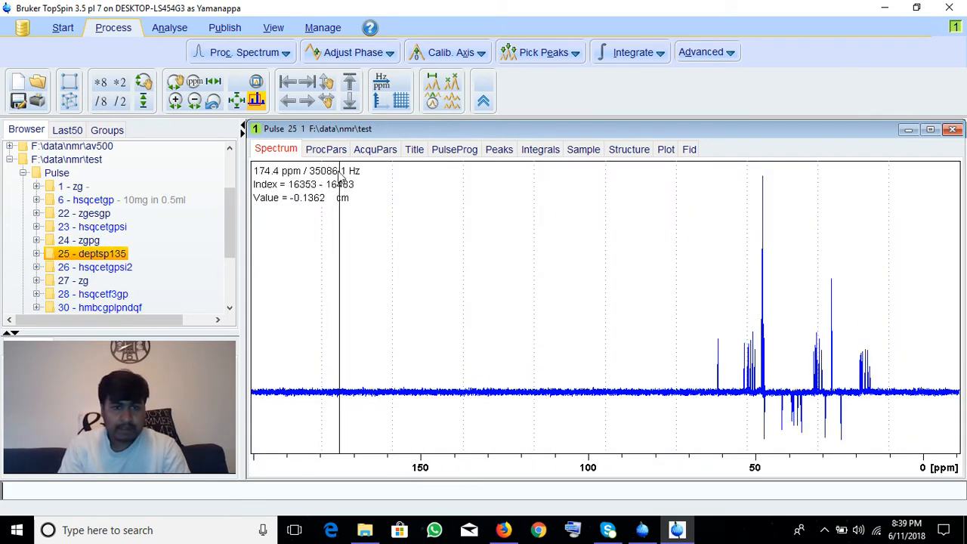
click(326, 149)
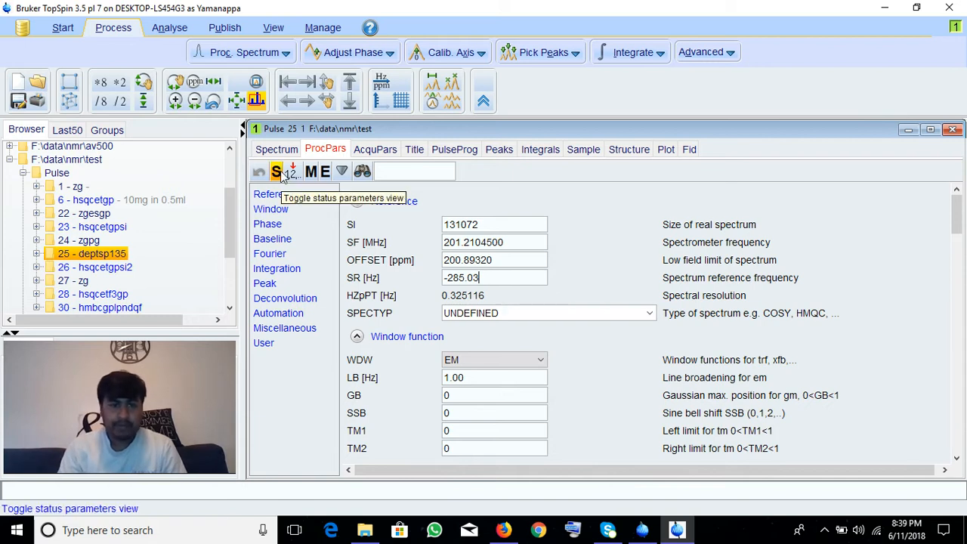
click(277, 149)
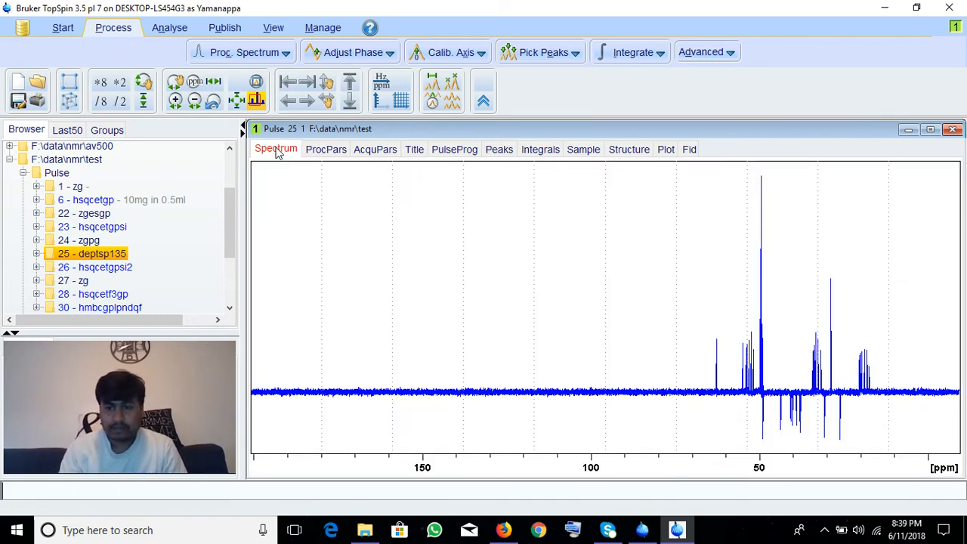
drag(751, 312, 790, 326)
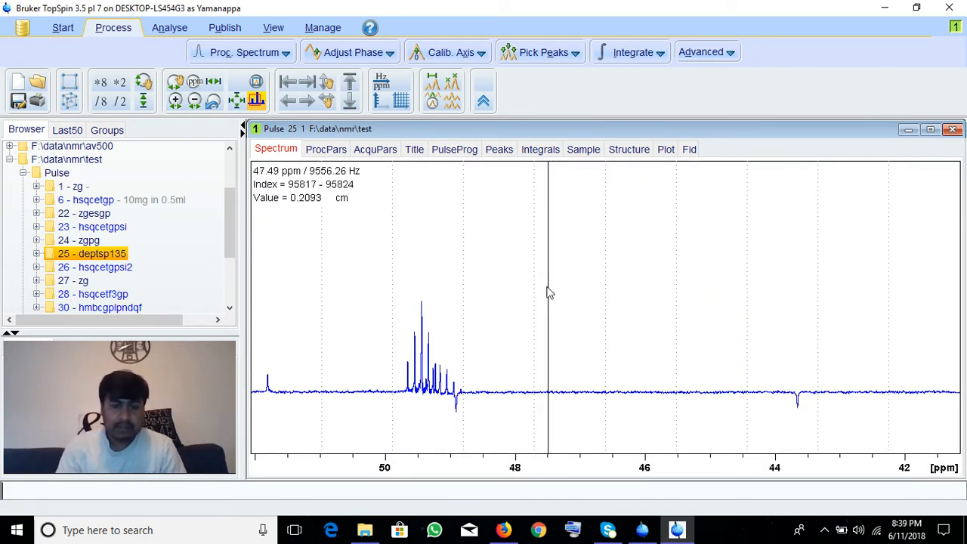
click(237, 100)
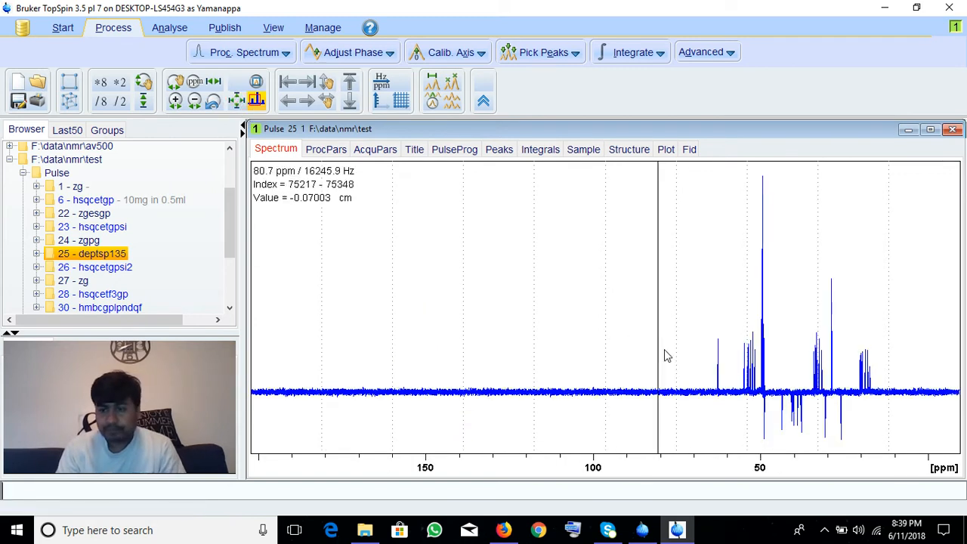
- Review the HSQC cross peaks below 4.6 ppm and the 1D spectra of zgesgp 22, zgpg 24 and deptsp135 25
click(114, 226)
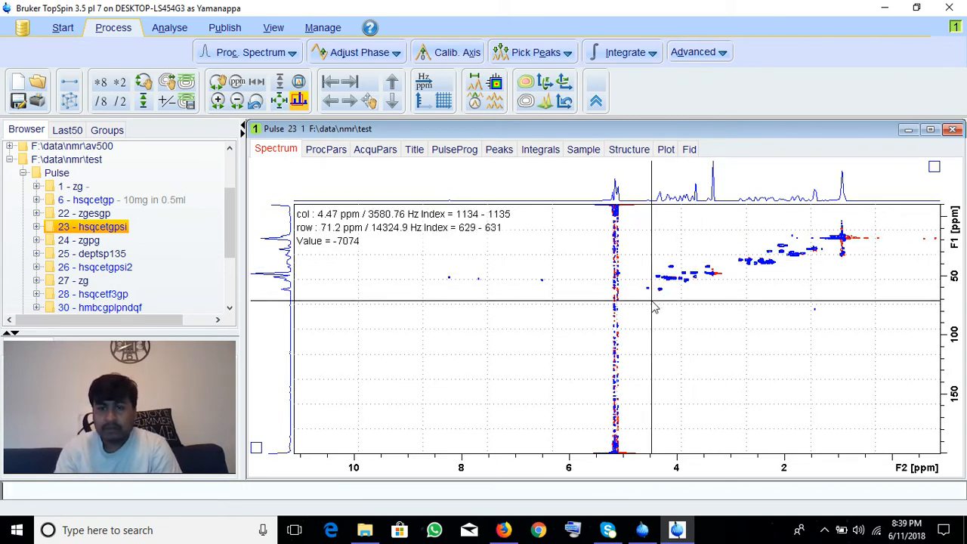
drag(646, 304, 798, 252)
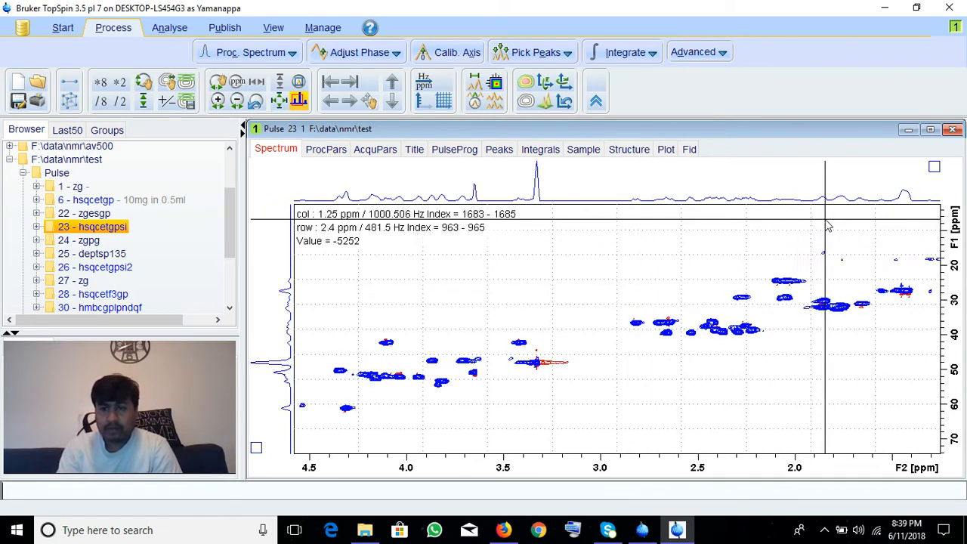
click(279, 101)
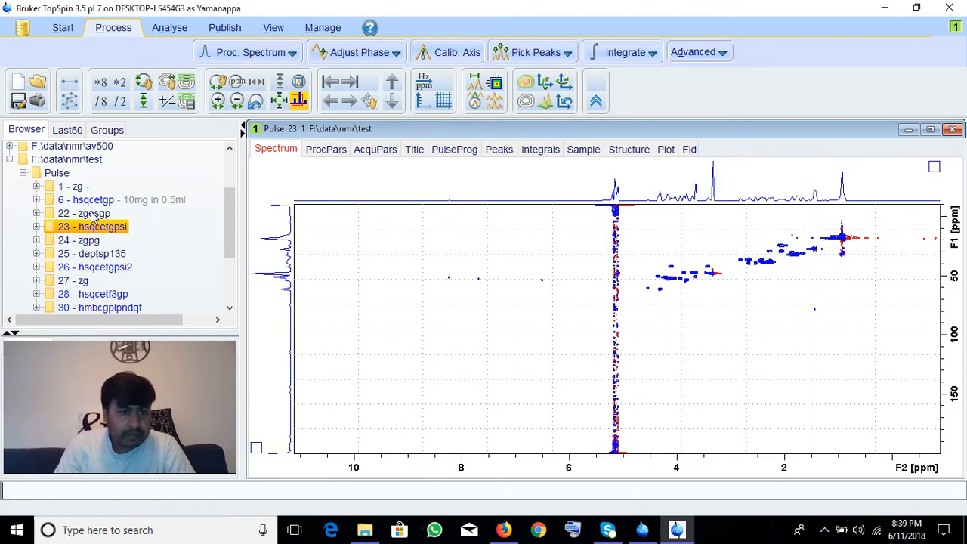
click(90, 216)
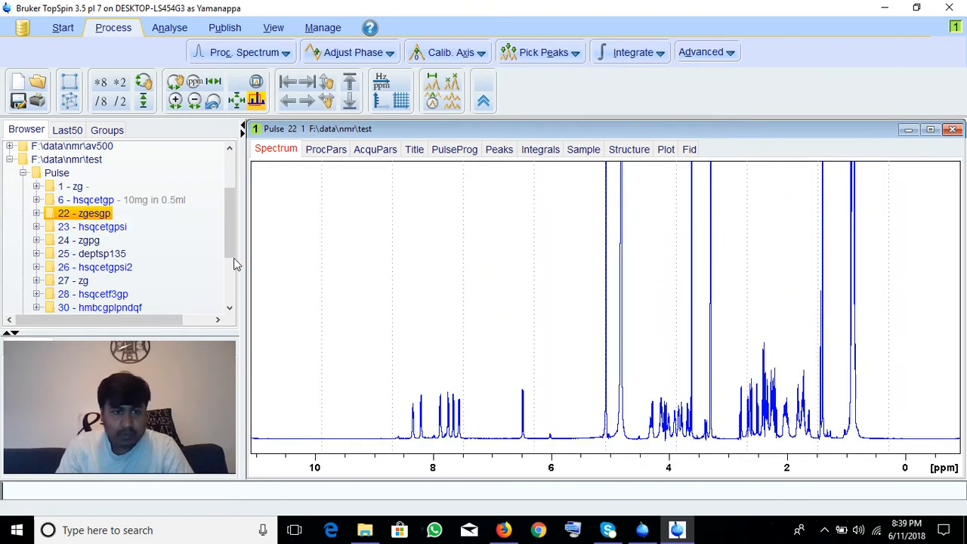
click(90, 240)
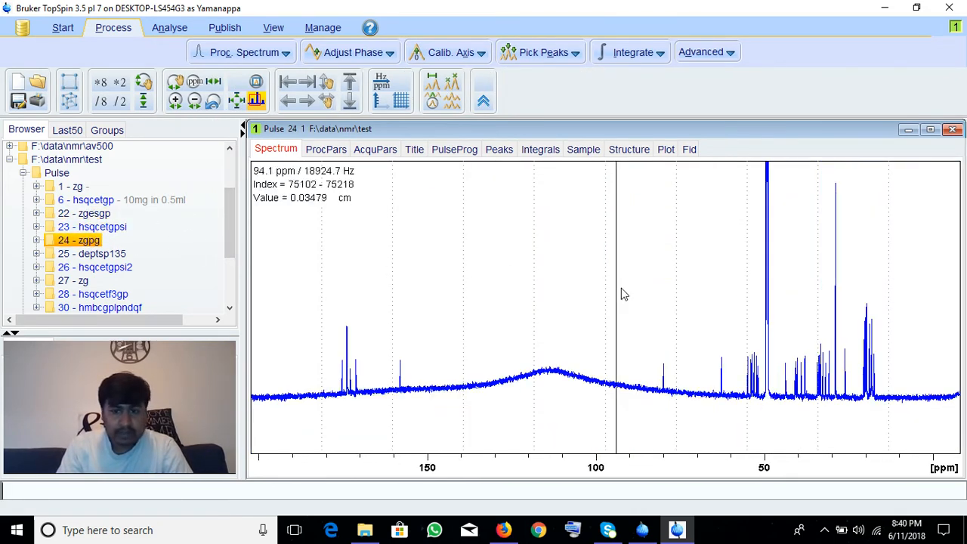
click(111, 255)
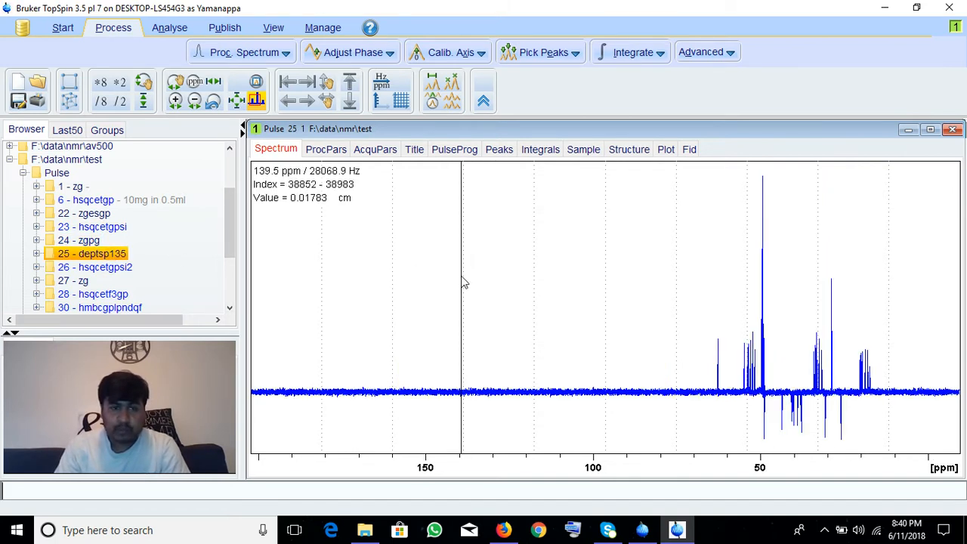
- Assign Pulse experiment 22, PROCNO 1, as the HSQC's external F2 projection and enlarge the projection's peaks
click(104, 228)
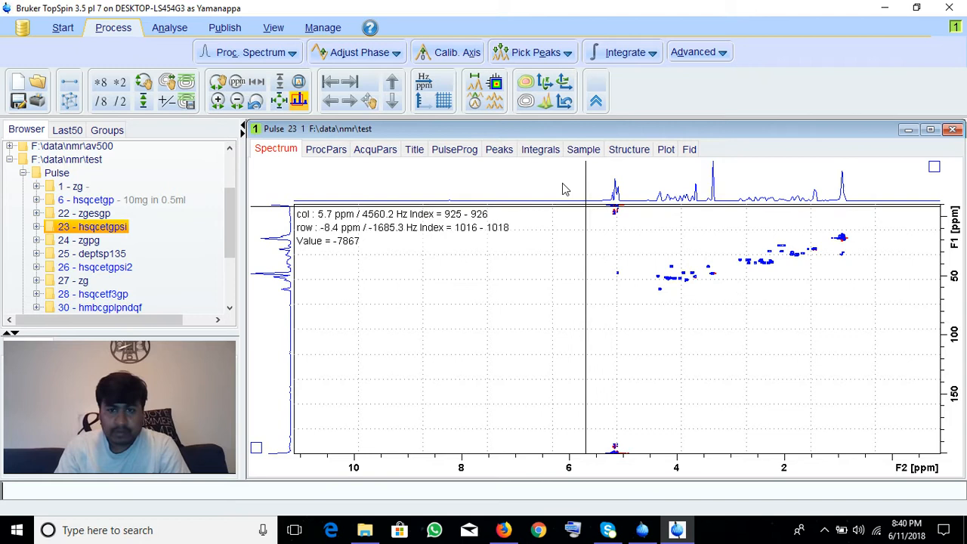
right_click(660, 177)
click(719, 186)
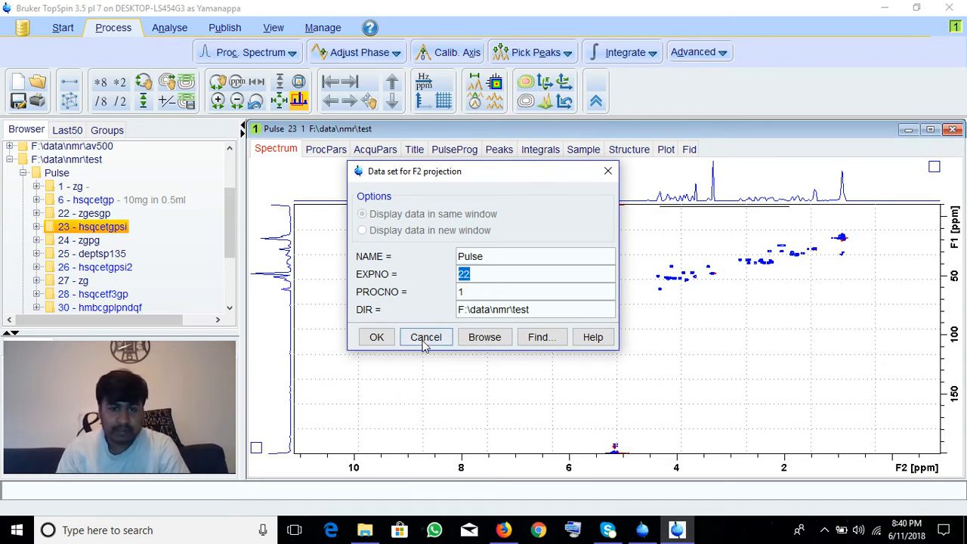
click(375, 337)
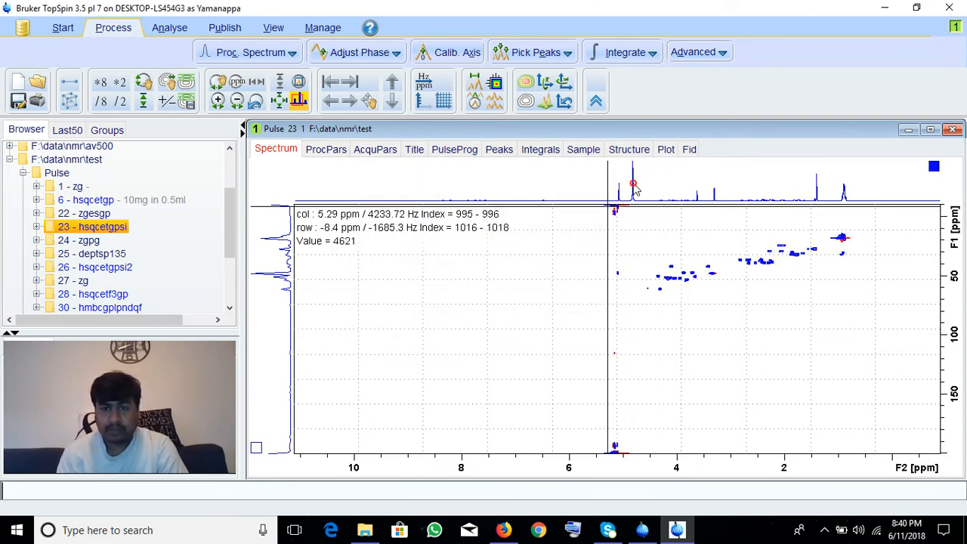
scroll(637, 188, up, 5)
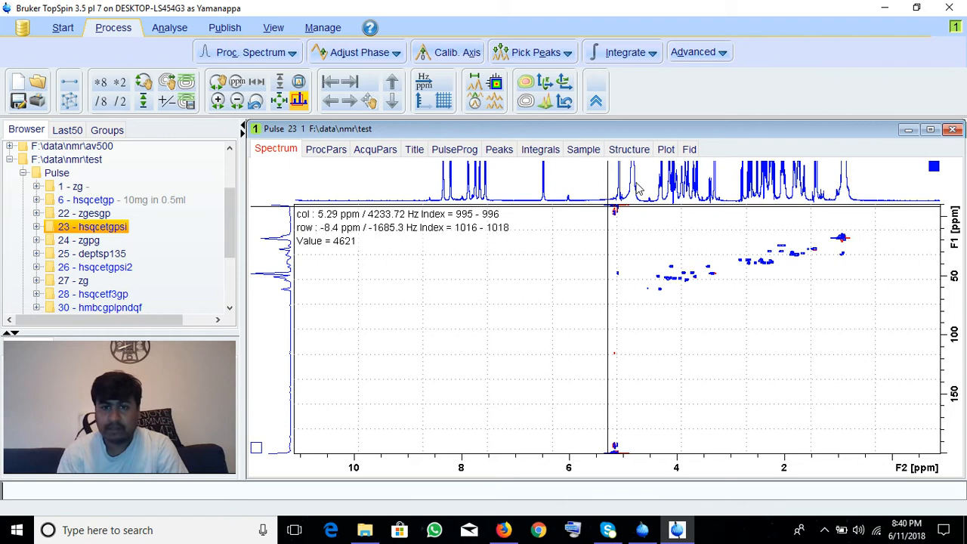
- Assign Pulse experiment 24, PROCNO 1, as the HSQC's external F1 projection
right_click(264, 229)
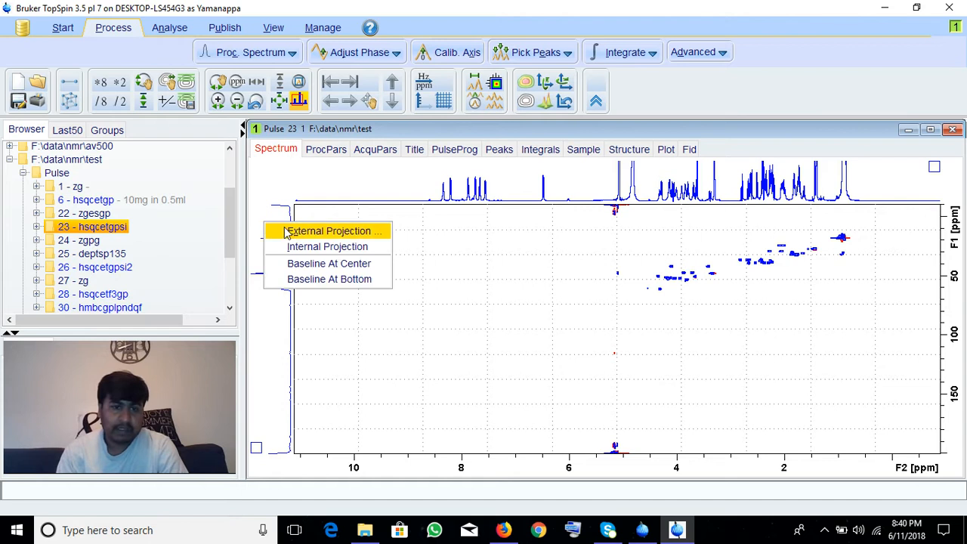
click(281, 229)
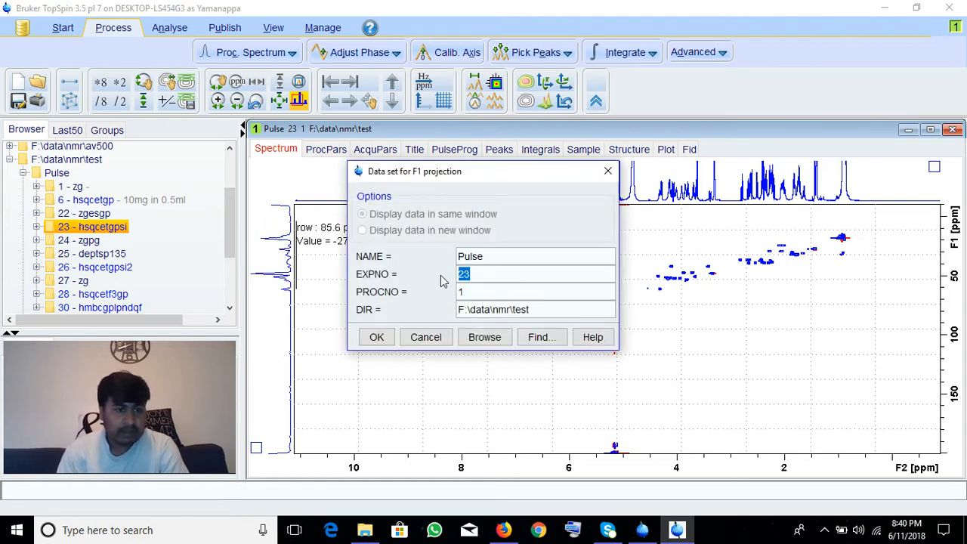
click(375, 335)
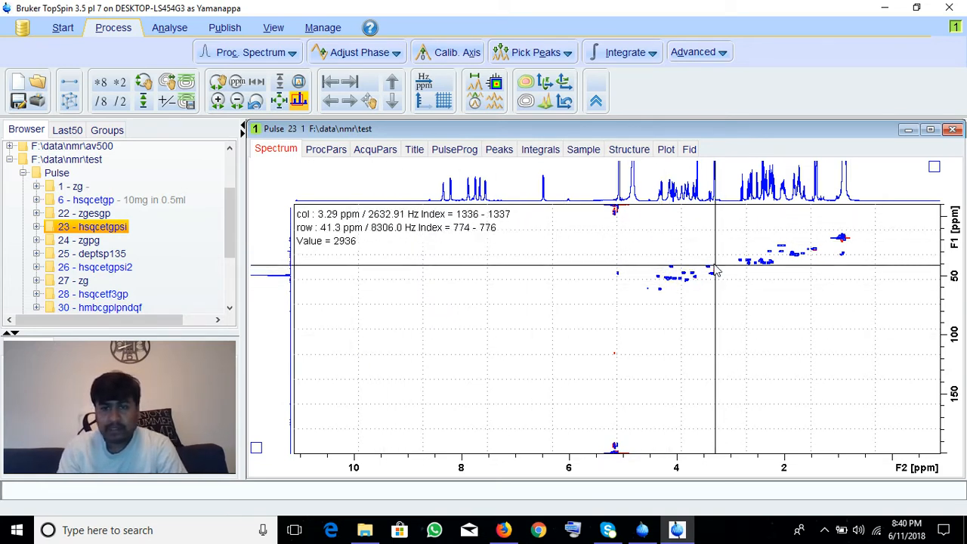
- Calibrate the HSQC cross peak near 3.33 ppm in F2 and 48 ppm in F1 to 3.30 ppm in F2 and about 49 ppm in F1
drag(658, 227, 755, 301)
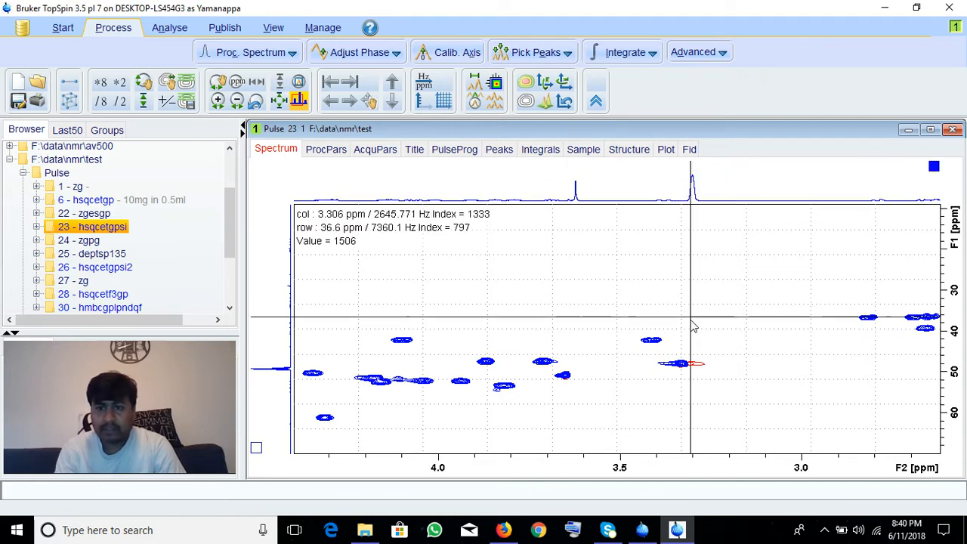
scroll(706, 378, down, 3)
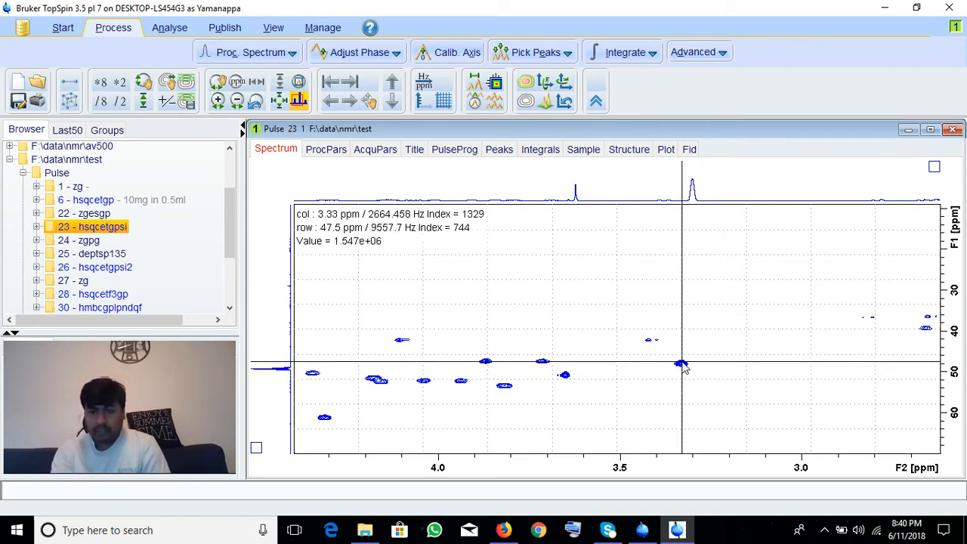
drag(663, 385, 705, 336)
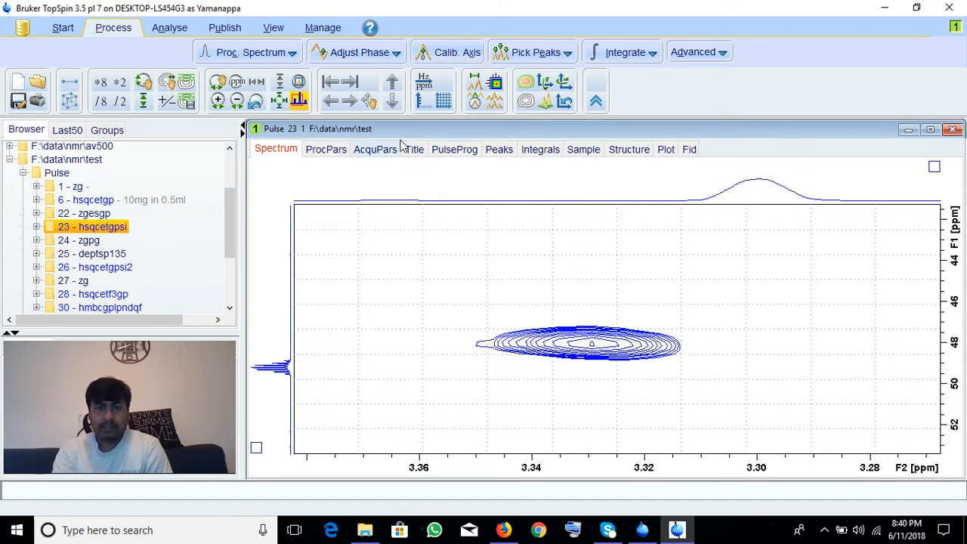
click(279, 101)
drag(691, 258, 780, 315)
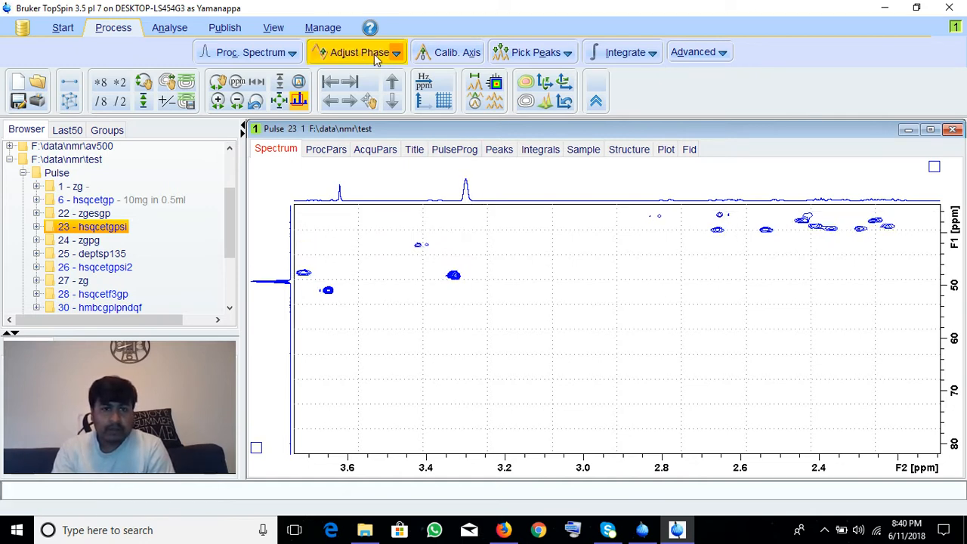
click(446, 55)
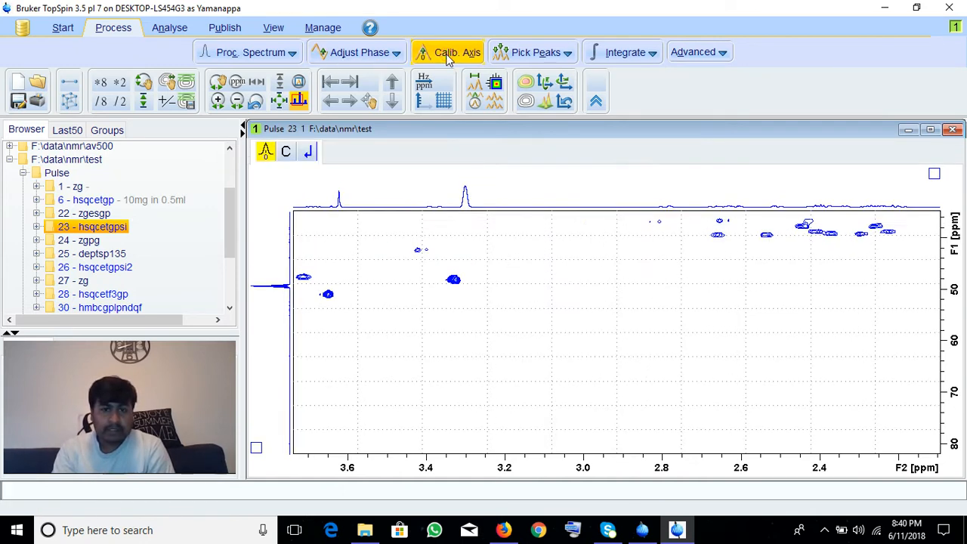
click(308, 151)
drag(420, 302, 464, 270)
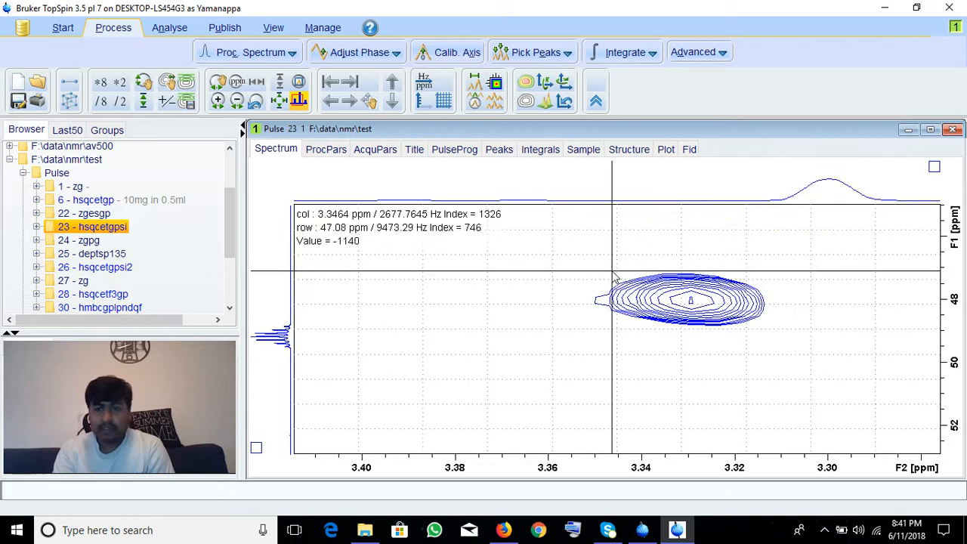
click(452, 55)
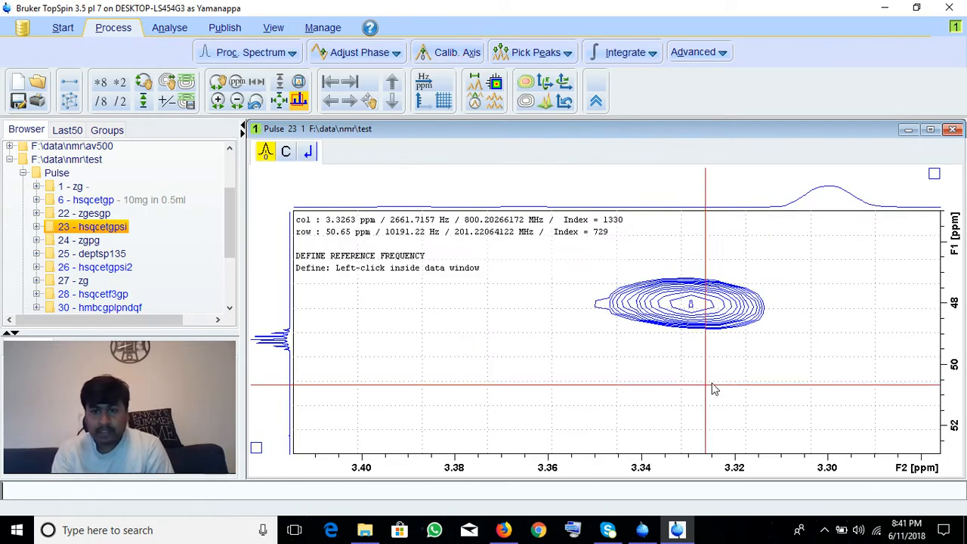
click(690, 305)
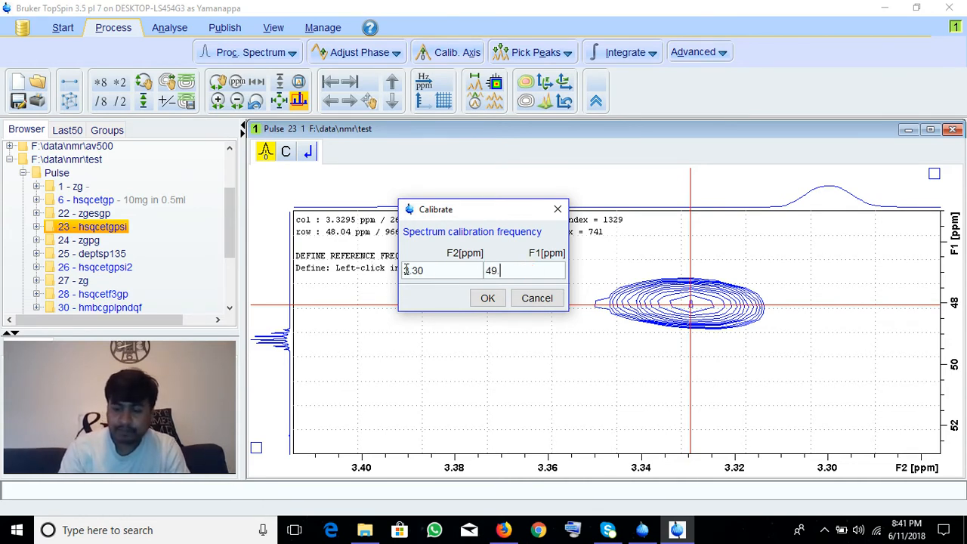
key(Return)
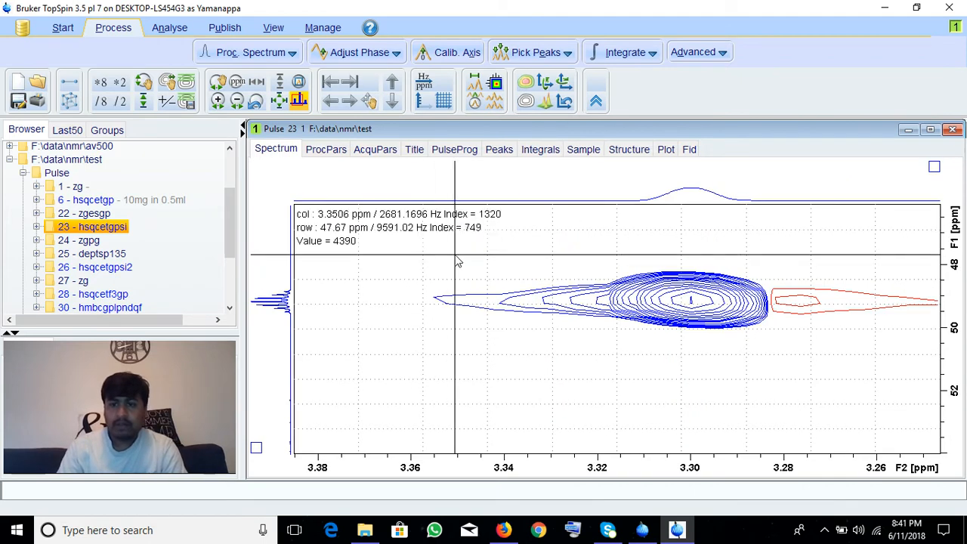
- Show the full HSQC spectrum, enlarge the peaks in both projections, and adjust the contour threshold to check weak cross peaks near 8.2 ppm
scroll(698, 231, down, 3)
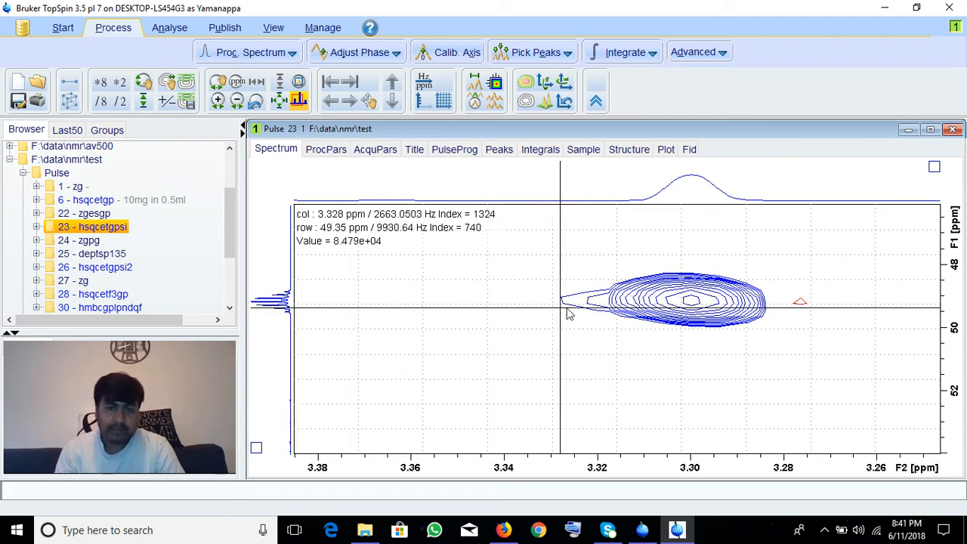
click(279, 100)
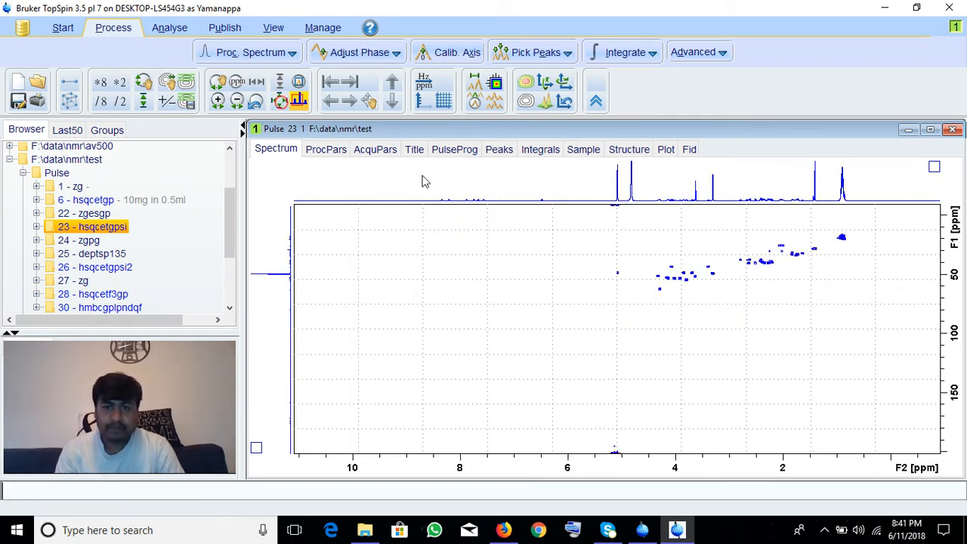
click(650, 182)
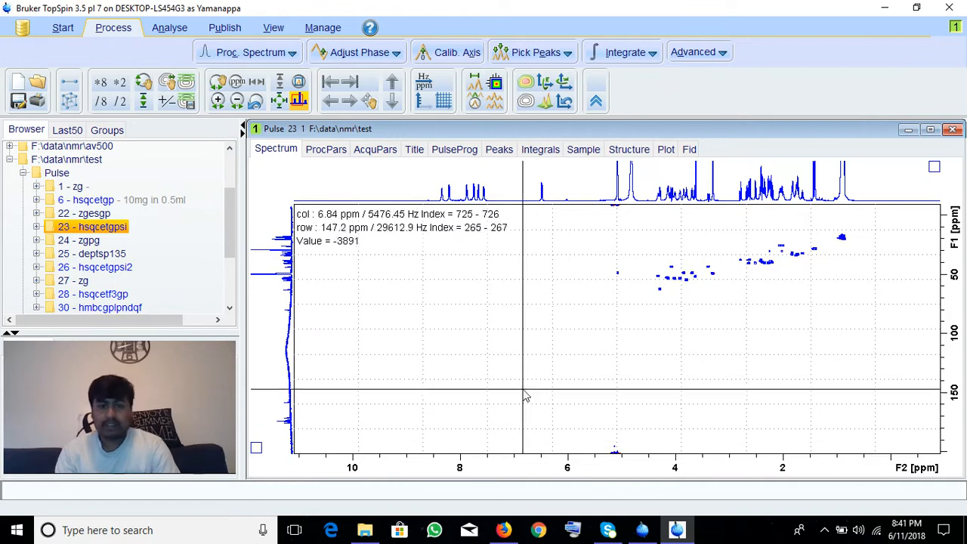
scroll(532, 397, up, 3)
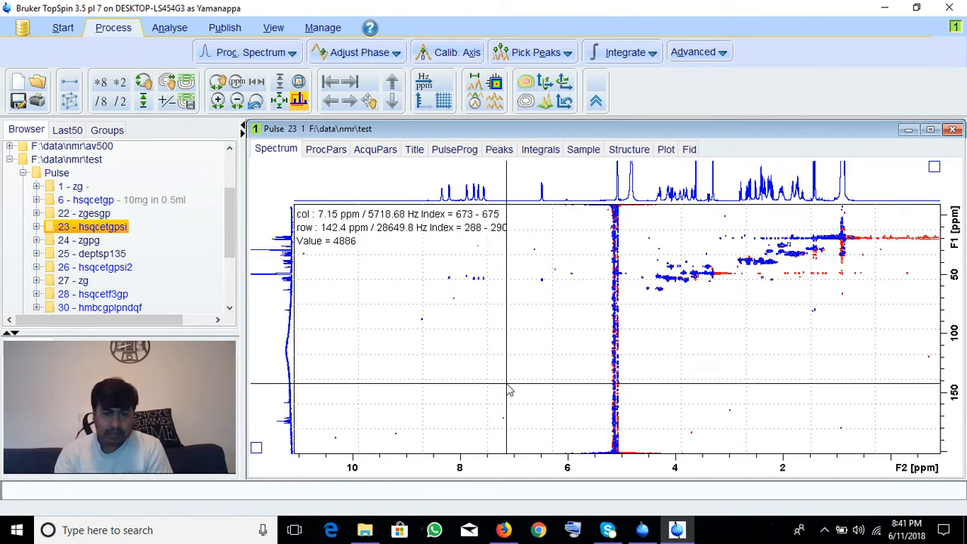
scroll(509, 390, up, 1)
scroll(508, 386, down, 3)
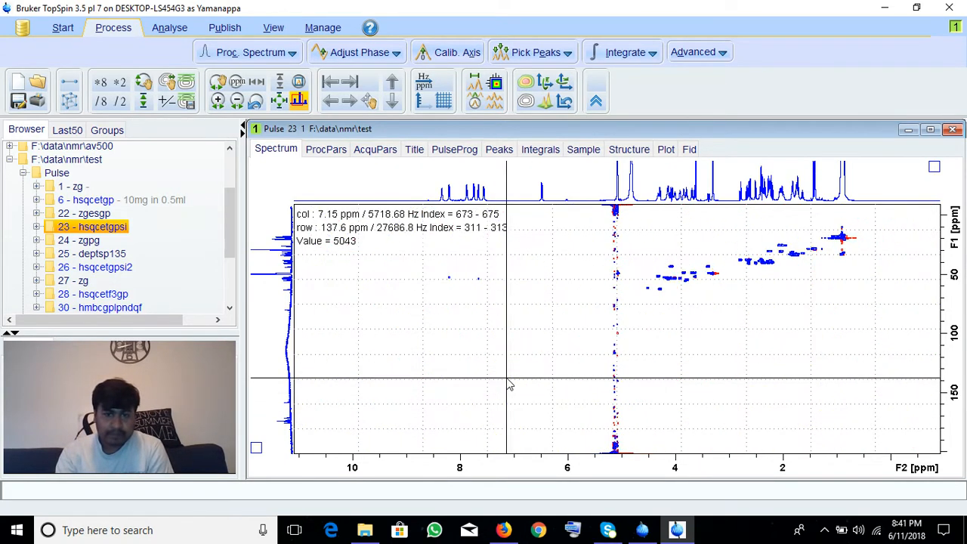
scroll(508, 385, up, 1)
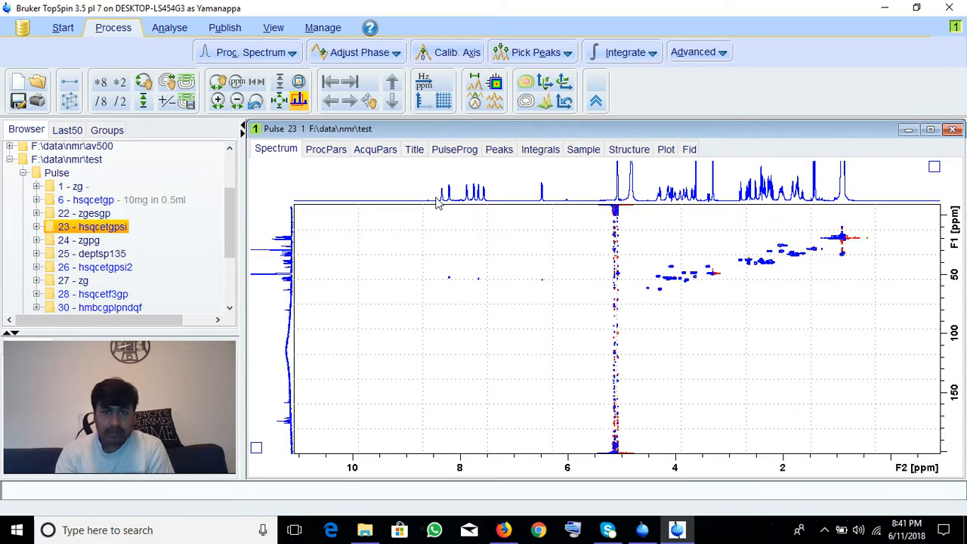
scroll(453, 308, down, 1)
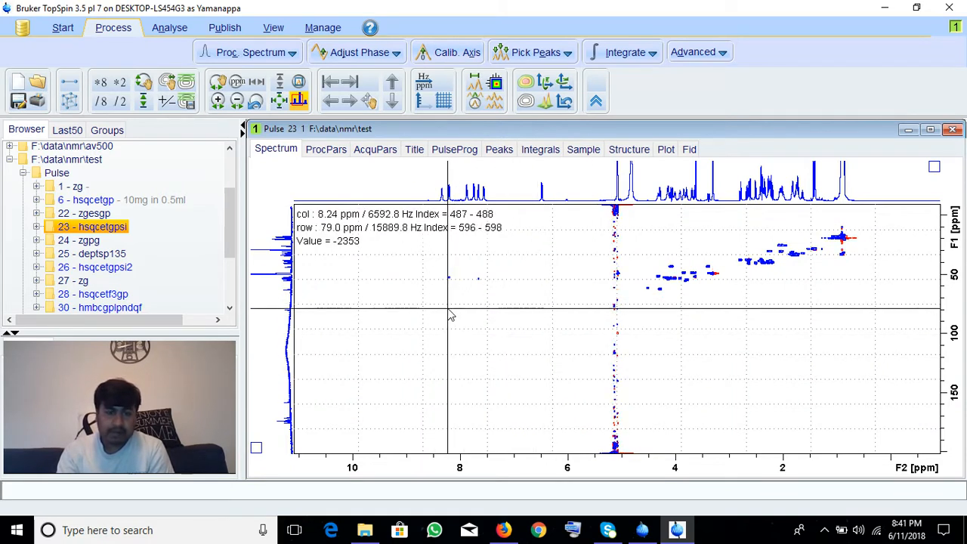
- Compare the cross peaks between about 4.5 and 3.6 ppm with both projections, then return to the full spectrum
drag(642, 296, 722, 270)
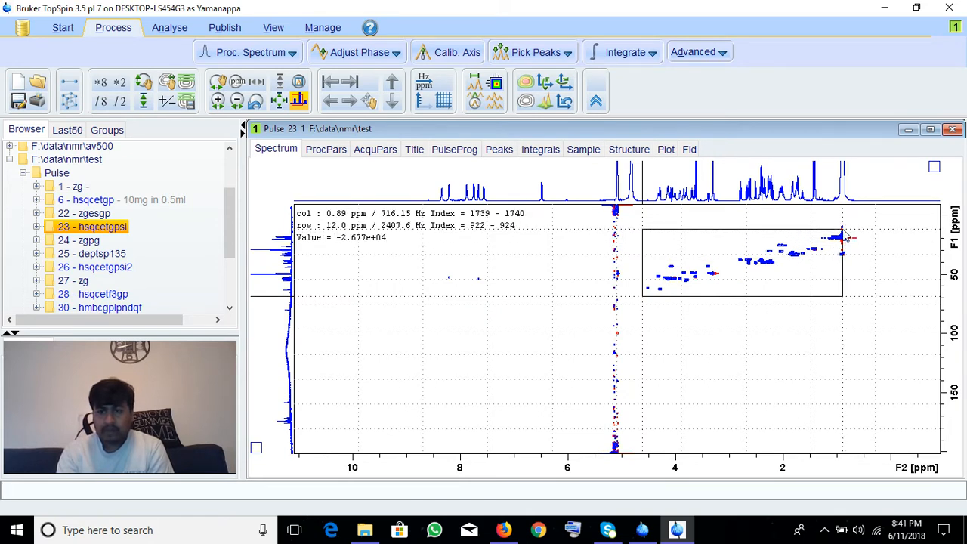
drag(843, 230, 843, 230)
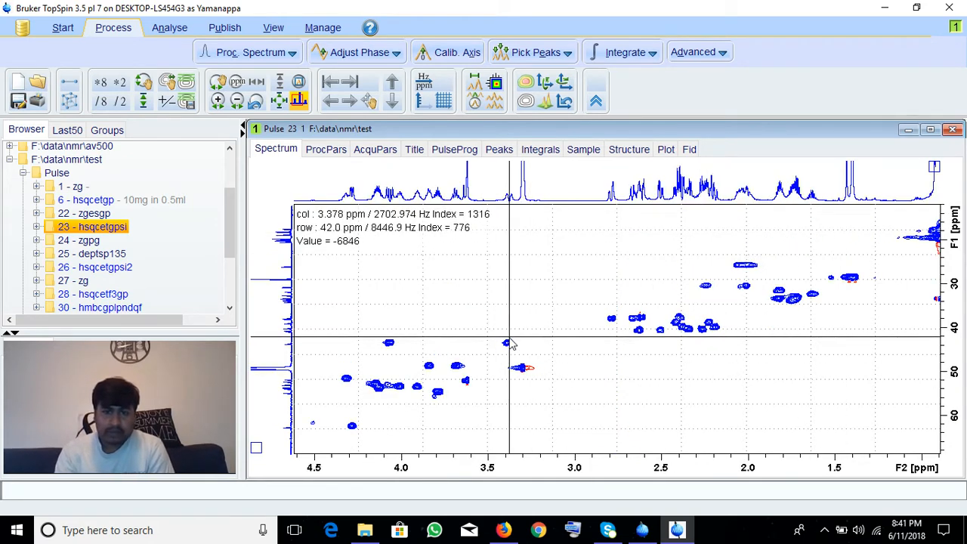
drag(303, 445, 350, 399)
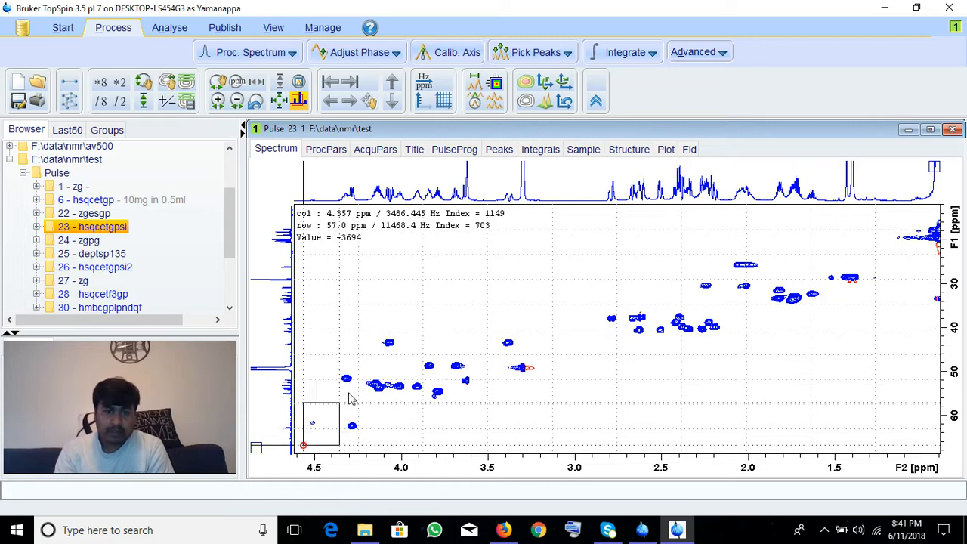
drag(483, 338, 484, 337)
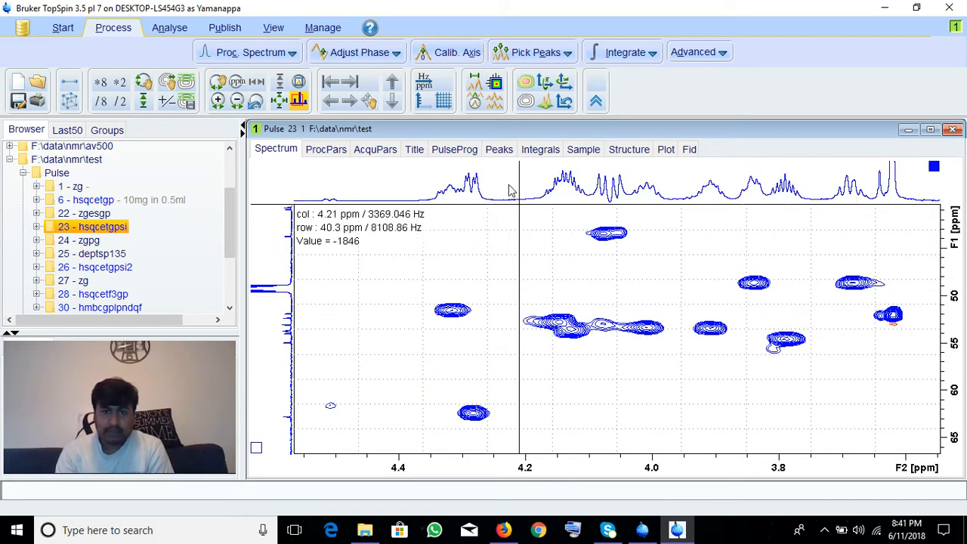
drag(284, 275, 286, 279)
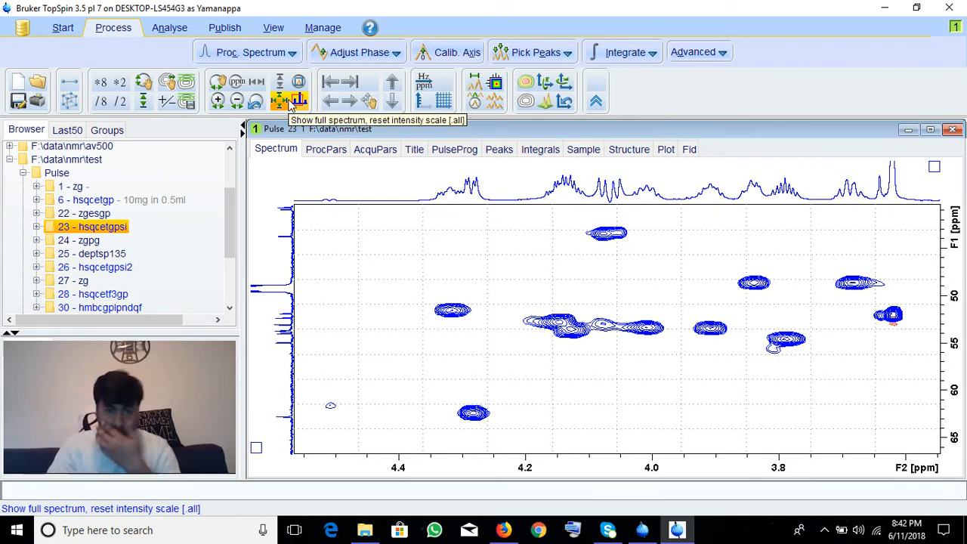
click(282, 104)
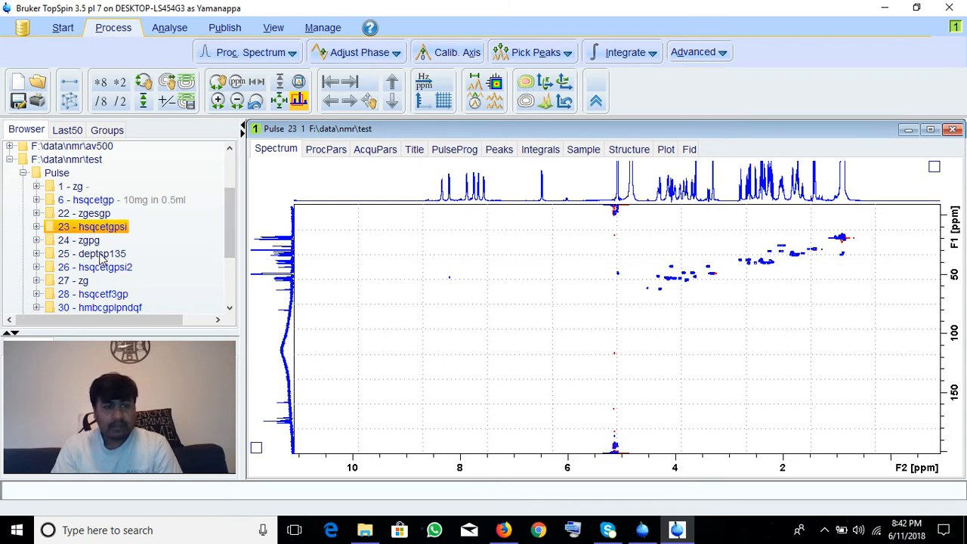
- Replace the HSQC's external F1 projection with Pulse experiment 25, scaled down and with its baseline at center
right_click(263, 243)
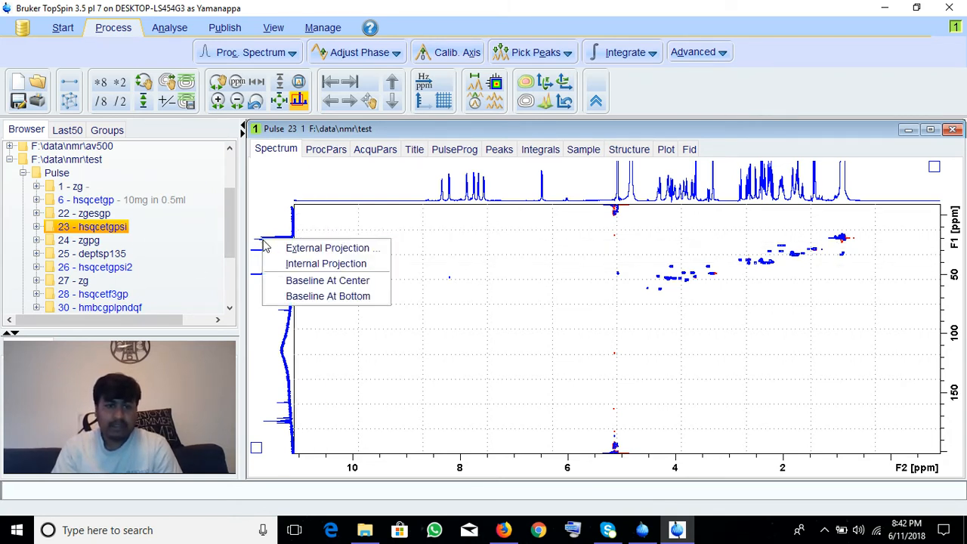
click(310, 251)
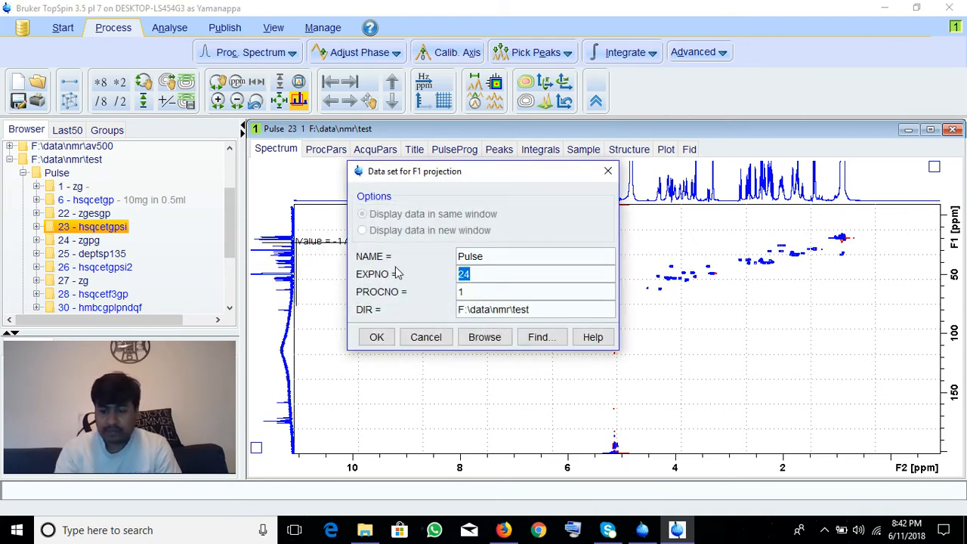
text(25)
key(Return)
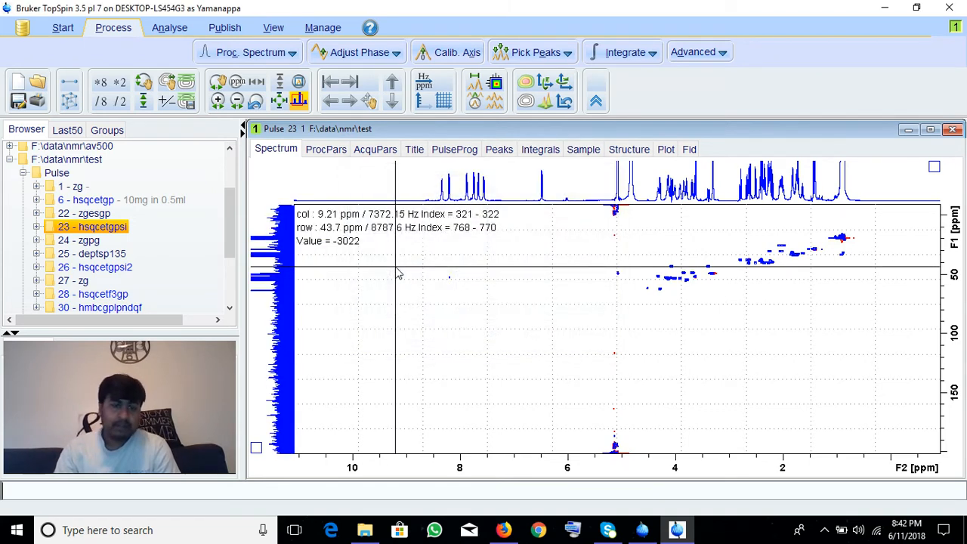
scroll(262, 274, down, 6)
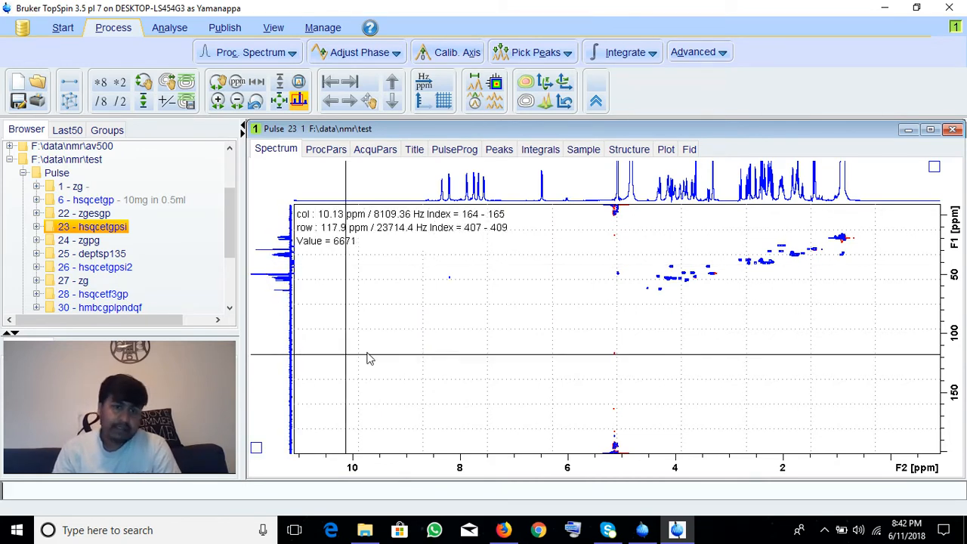
right_click(274, 260)
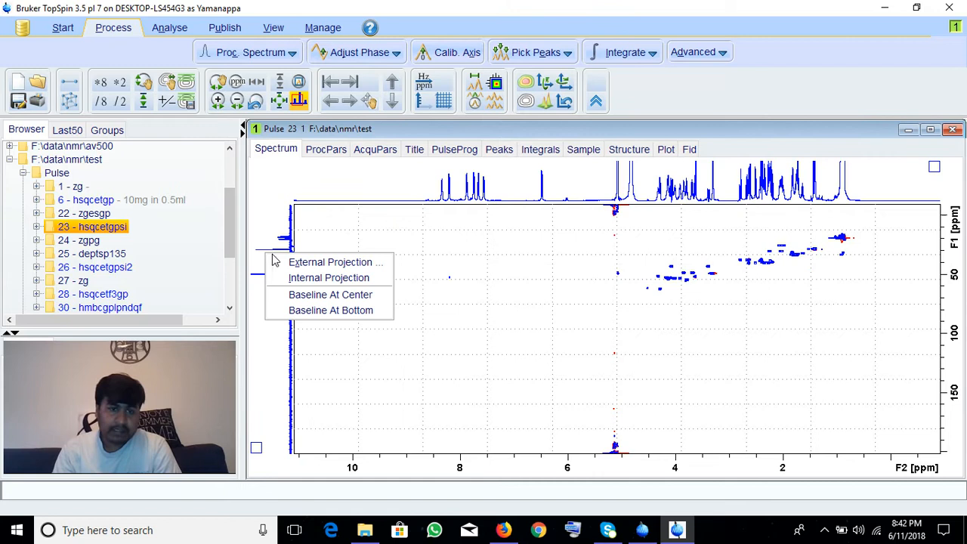
click(336, 300)
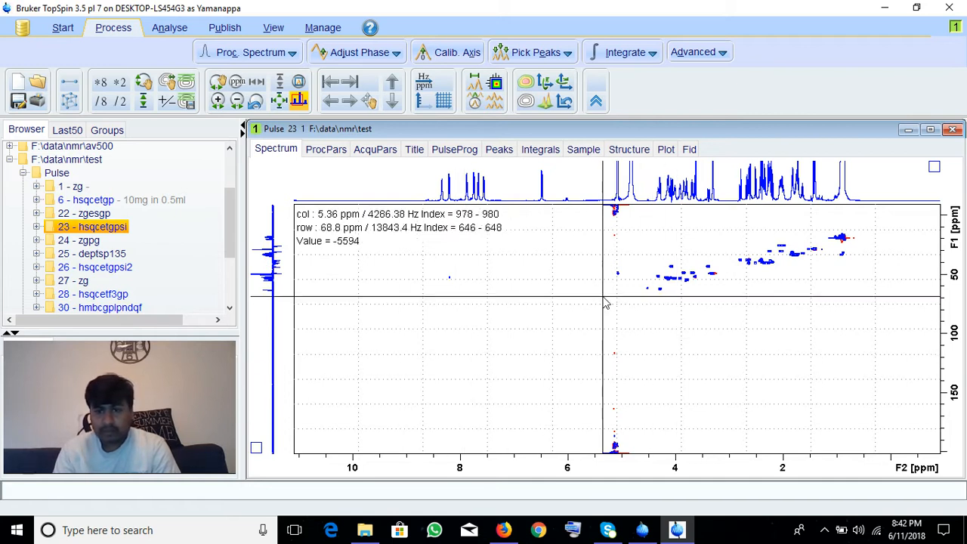
- Calibrate the HSQC cross peak near 3.30 ppm in F2 and 49 ppm in F1 to about 3.30 ppm in F2 and 49.17 ppm in F1
drag(613, 309, 707, 245)
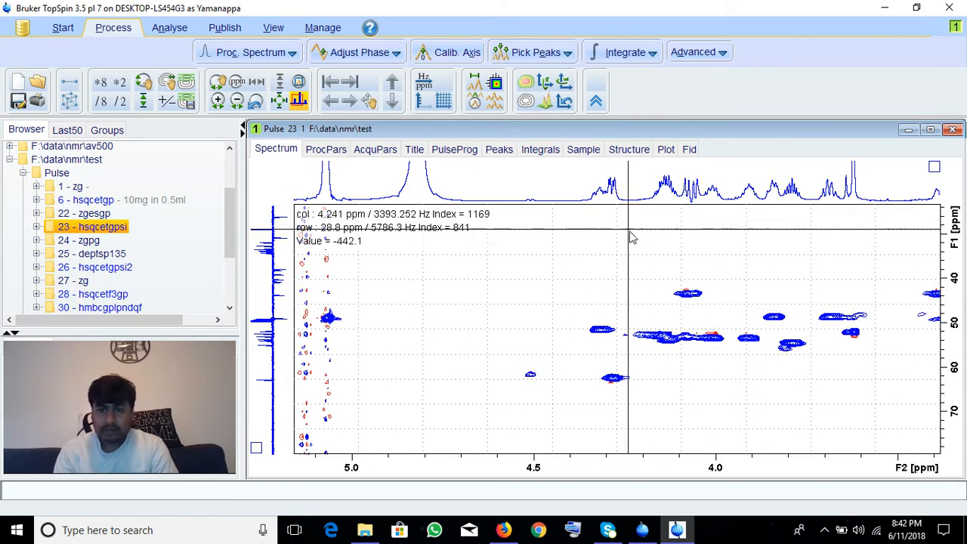
click(279, 100)
drag(686, 250, 762, 355)
scroll(754, 334, down, 3)
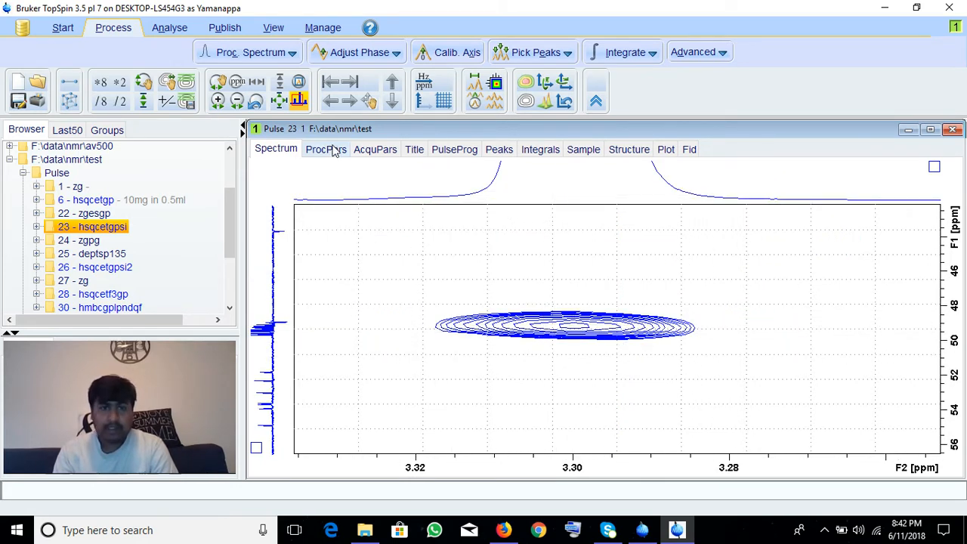
click(442, 53)
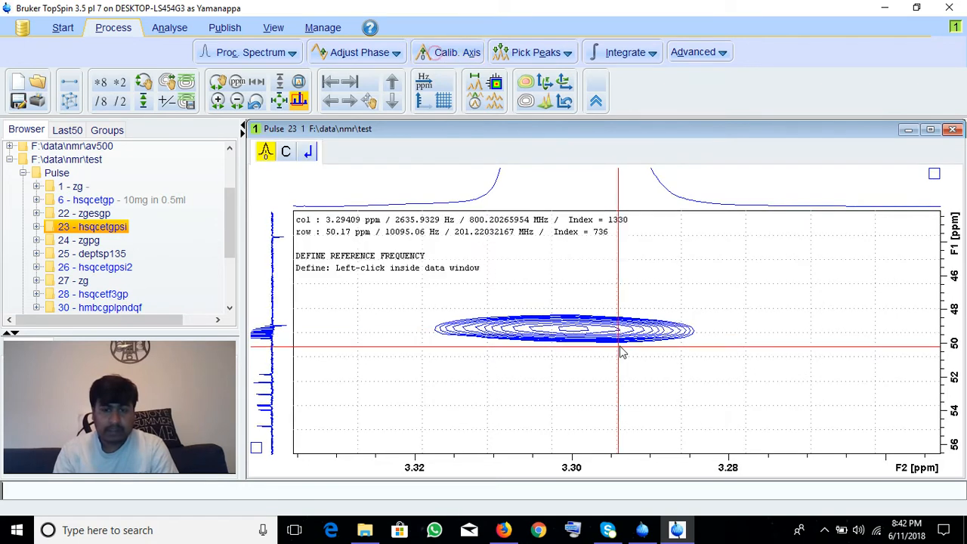
click(572, 332)
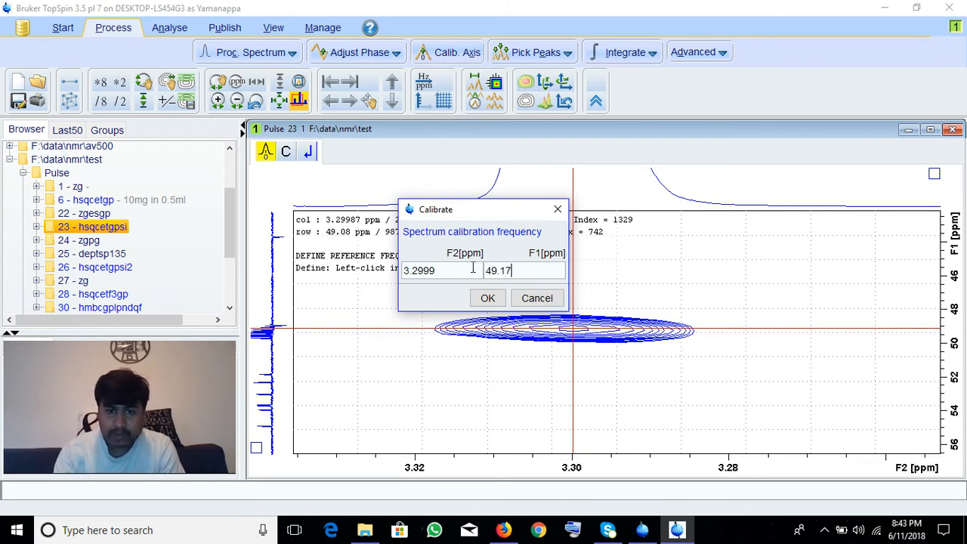
key(Return)
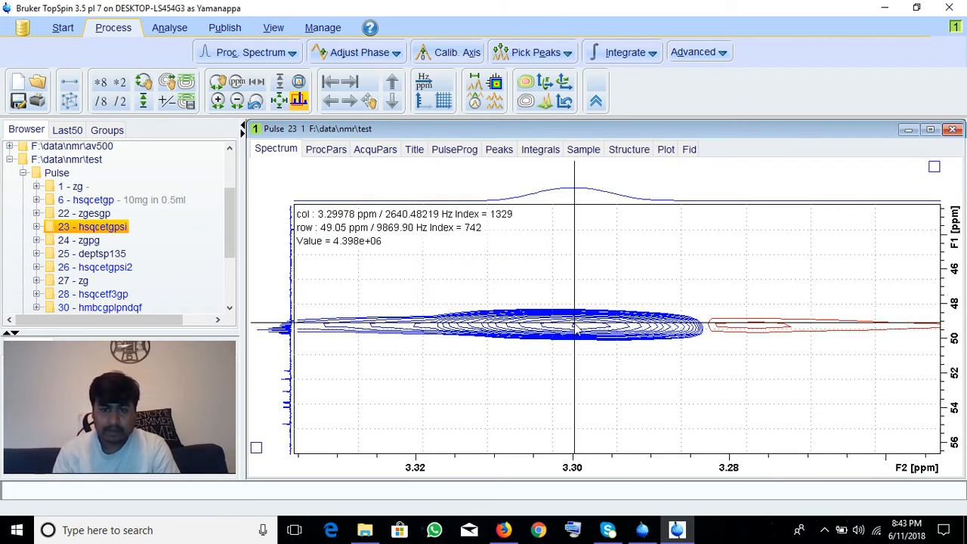
- Set the HSQC's F1 projection baseline at center and adjust the contour threshold for the cross peaks between about 4.6 and 3.8 ppm
click(279, 101)
drag(647, 314, 686, 244)
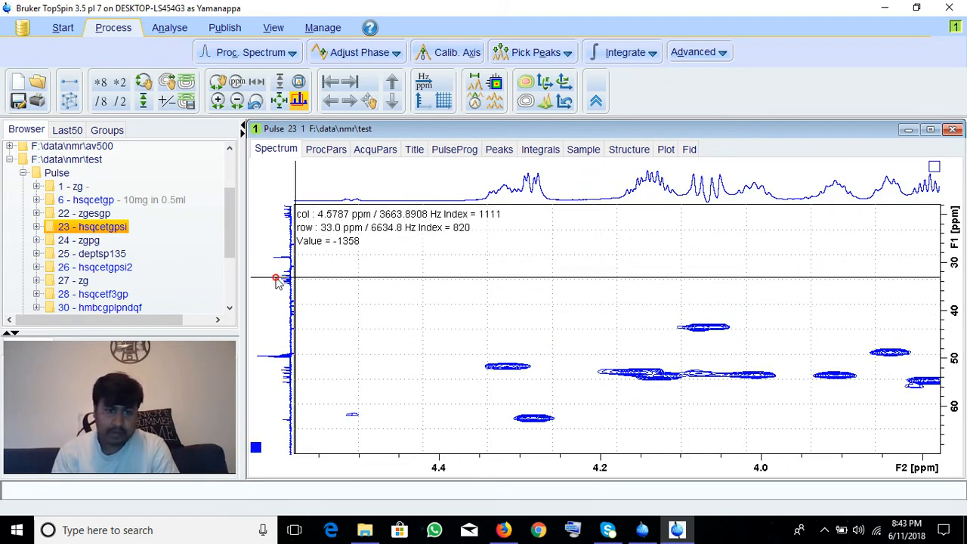
right_click(261, 241)
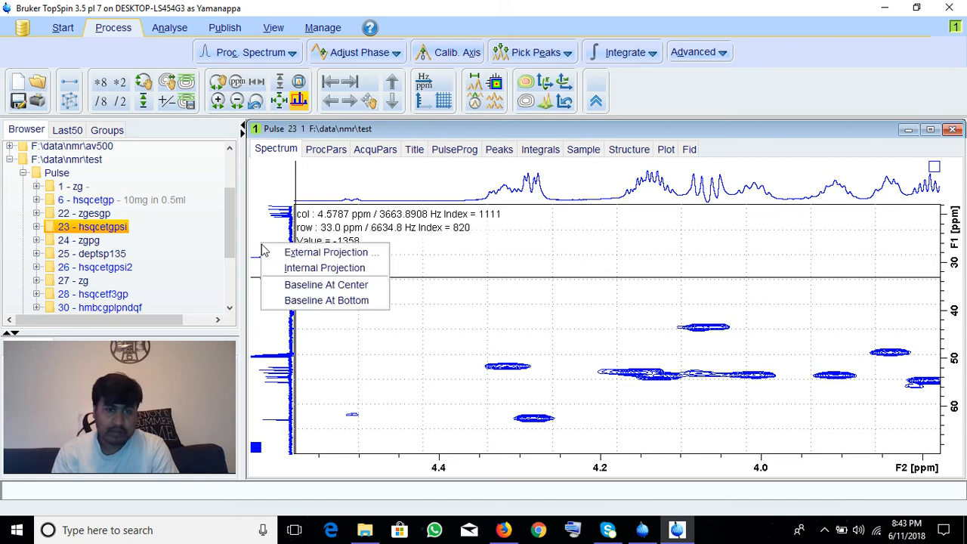
click(302, 283)
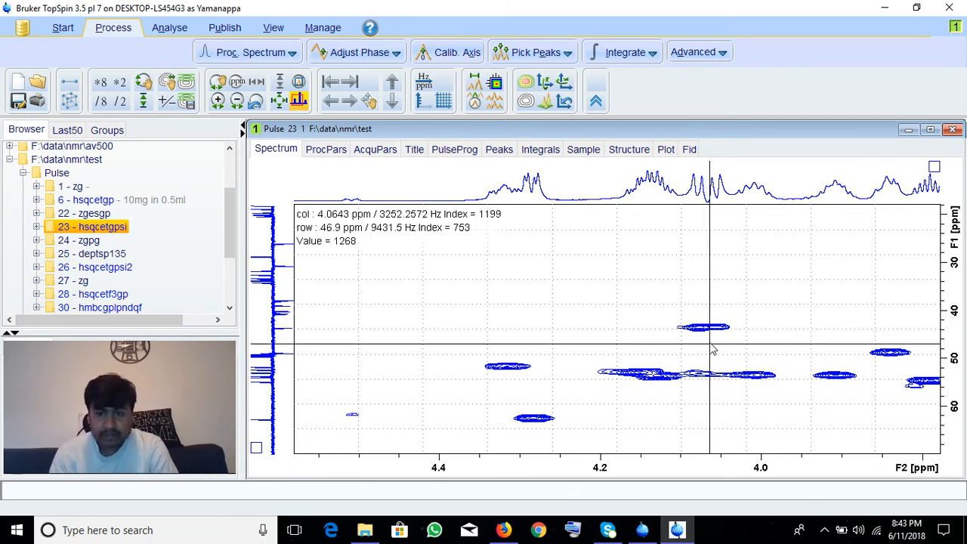
scroll(708, 332, down, 2)
scroll(709, 332, up, 1)
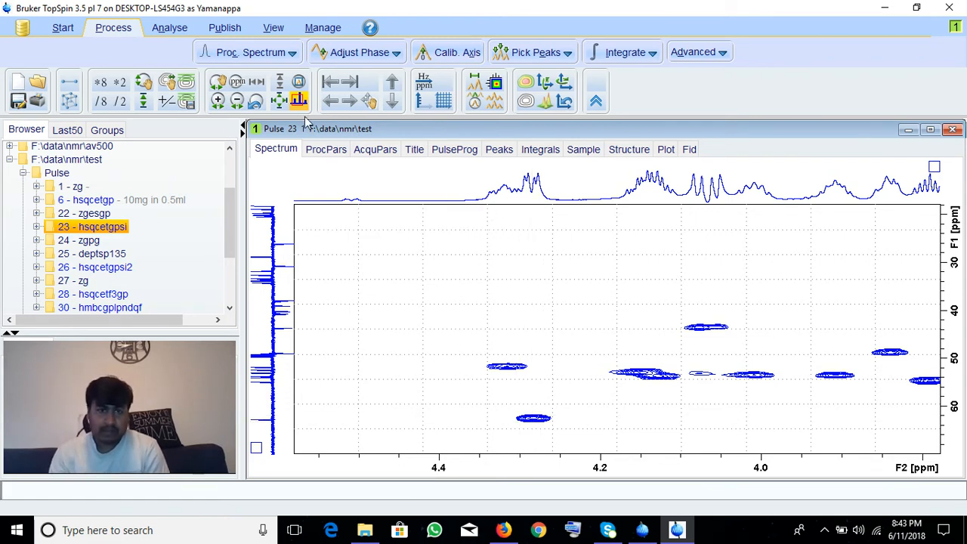
- Compare the HSQC cross peaks between about 2.3 and 0.3 ppm and between about 4.7 and 3.6 ppm with both projections
click(278, 100)
drag(765, 216, 872, 273)
scroll(757, 321, down, 2)
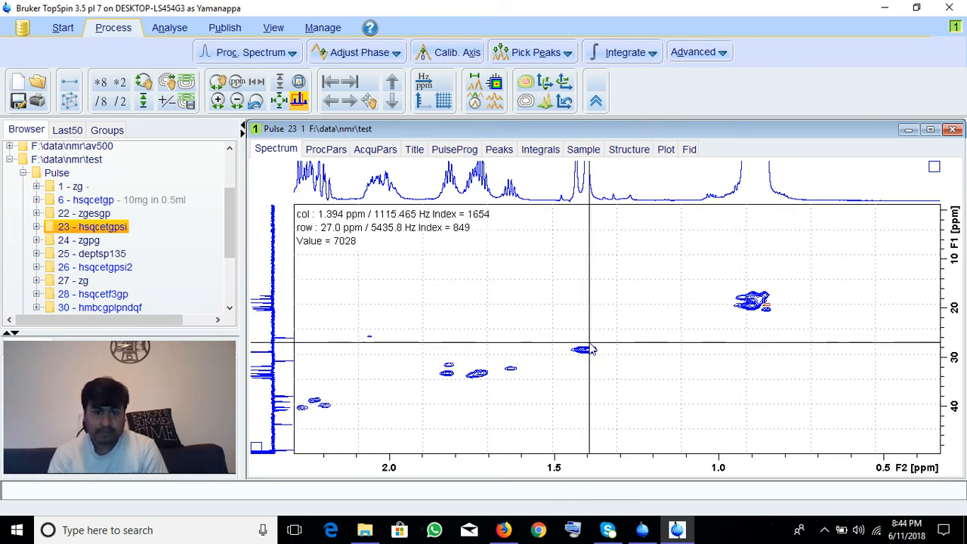
scroll(566, 336, up, 3)
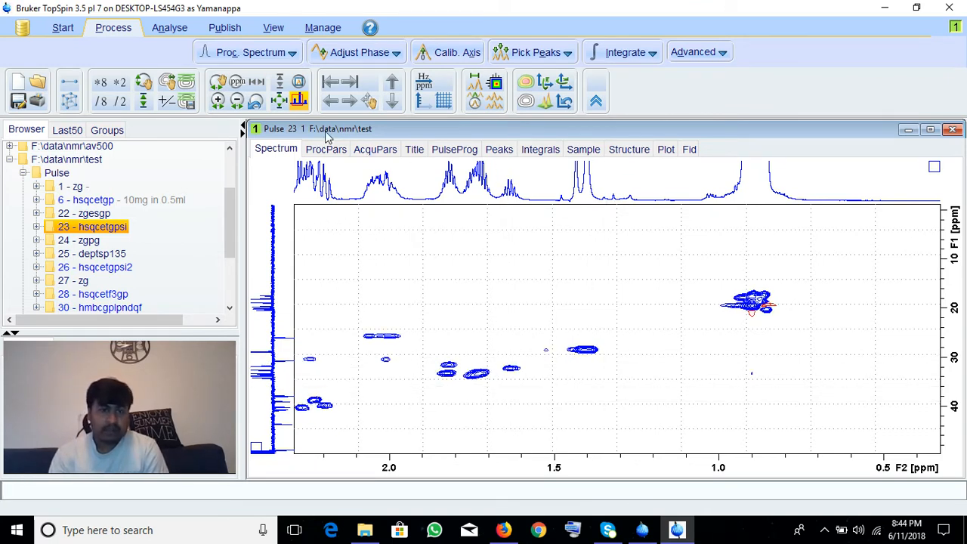
click(279, 100)
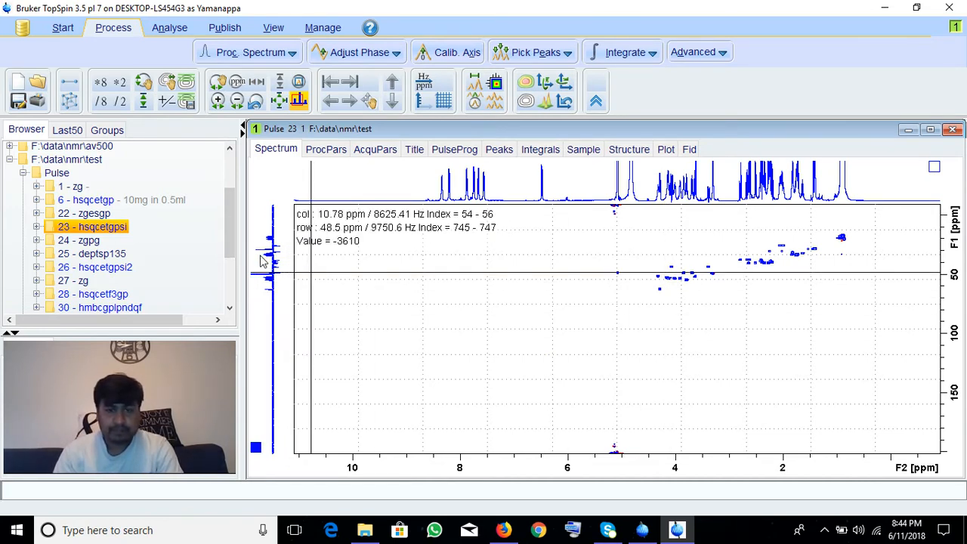
drag(637, 300, 690, 244)
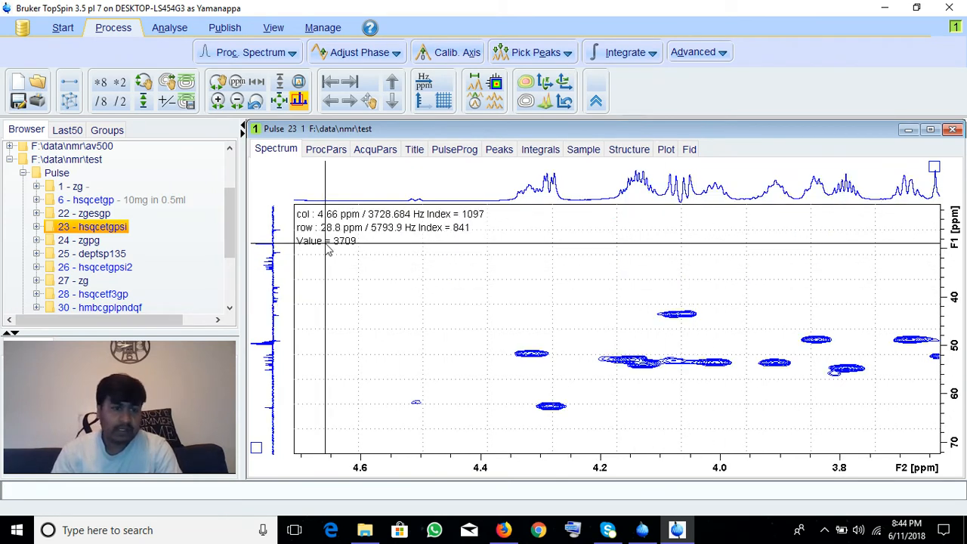
scroll(124, 280, down, 1)
scroll(118, 258, up, 1)
- View the full HMBC spectrum of experiment 30, then return to HSQC experiment 23 and examine its cross peak near 5.07 ppm
double_click(121, 307)
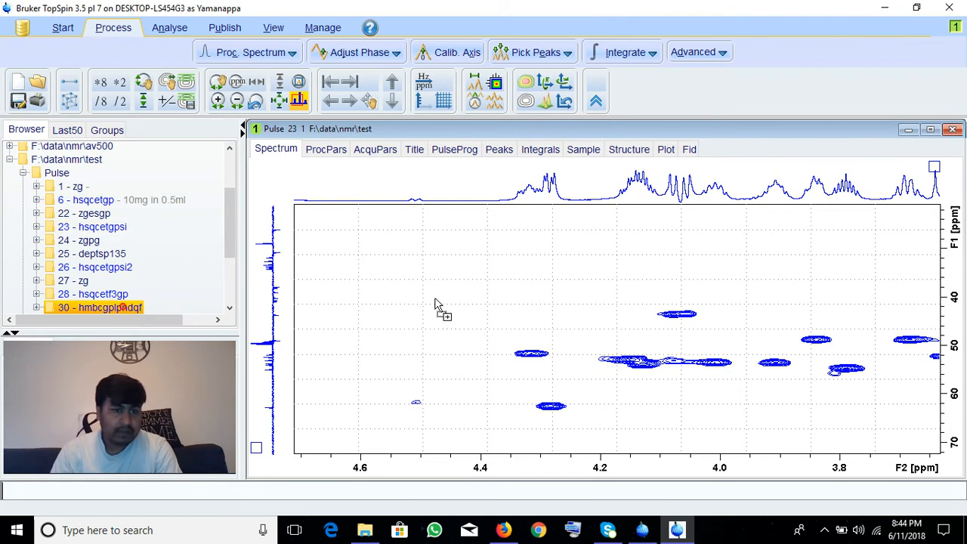
click(279, 100)
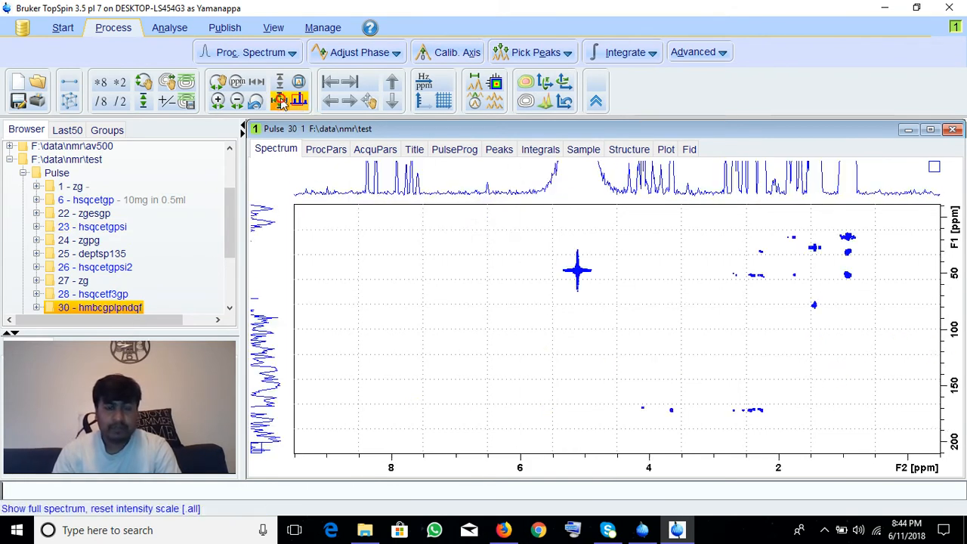
double_click(106, 227)
scroll(661, 330, up, 5)
scroll(628, 348, down, 5)
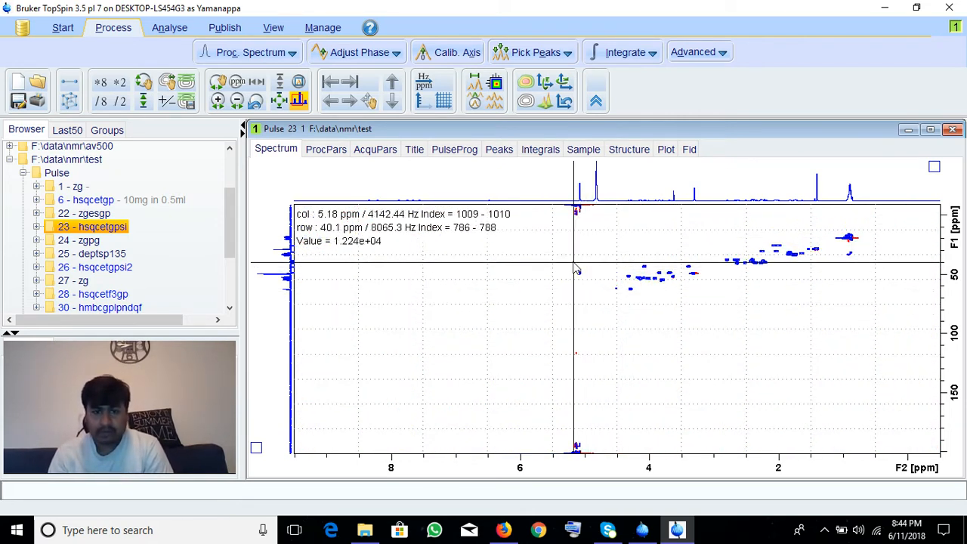
drag(568, 261, 597, 302)
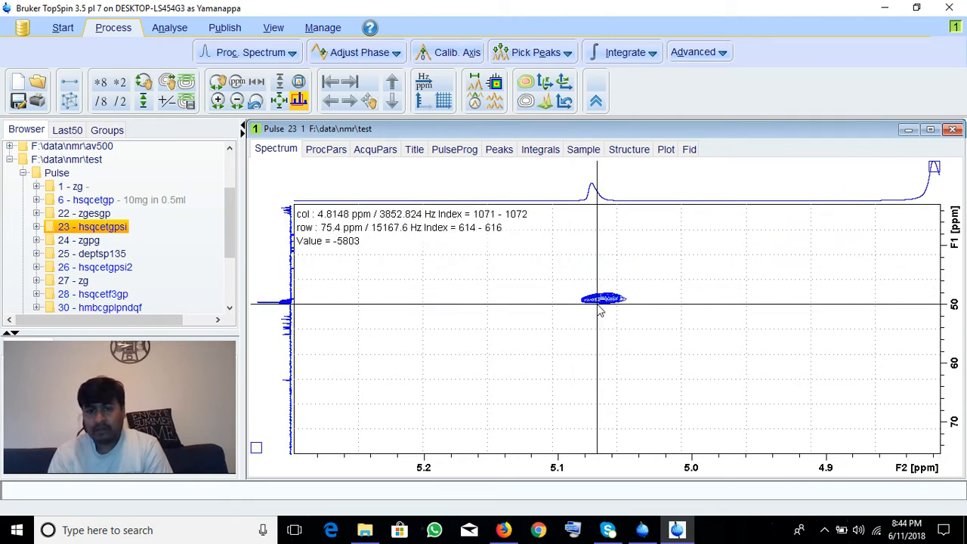
click(279, 101)
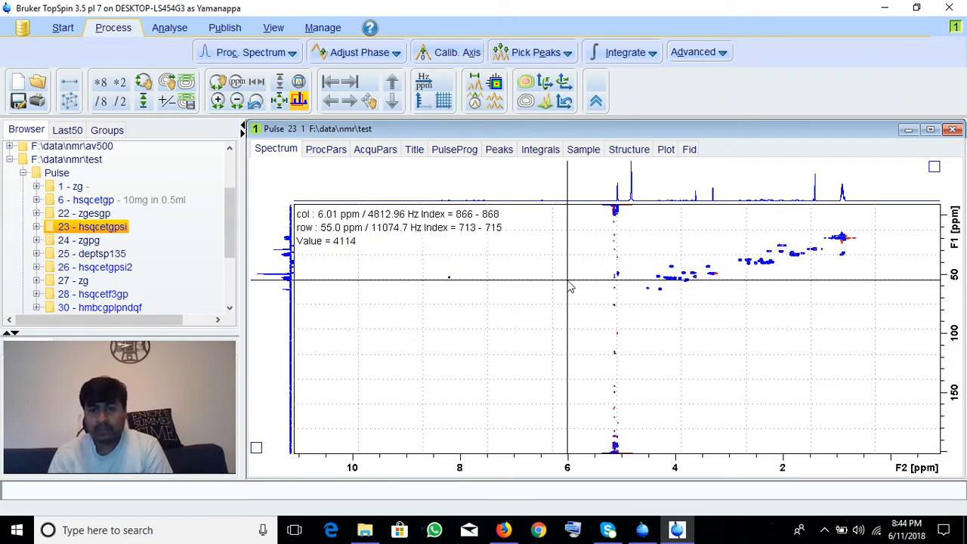
- Set the HSQC's F2 BC_mod to qfil with a smaller BCFW filter width, then reprocess it with xfb
click(329, 148)
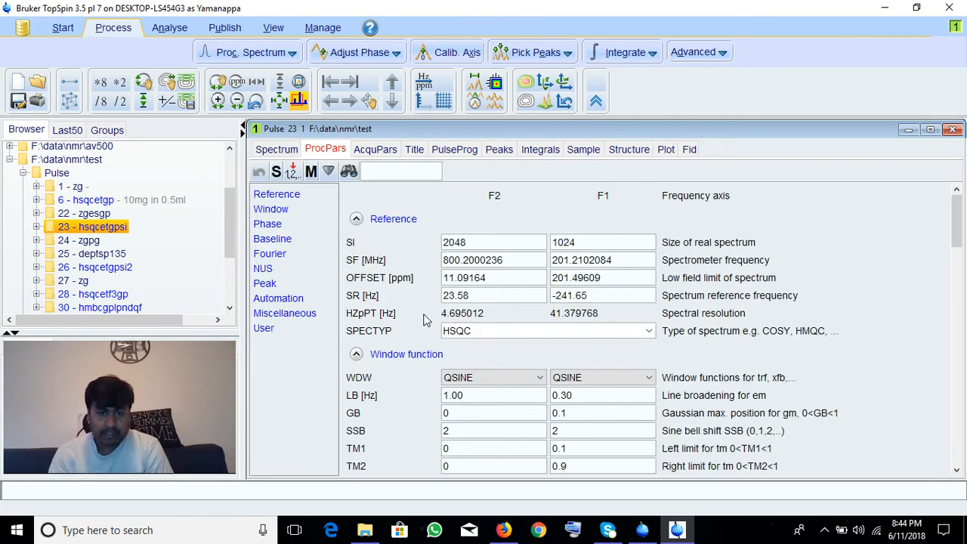
scroll(462, 370, down, 4)
click(492, 392)
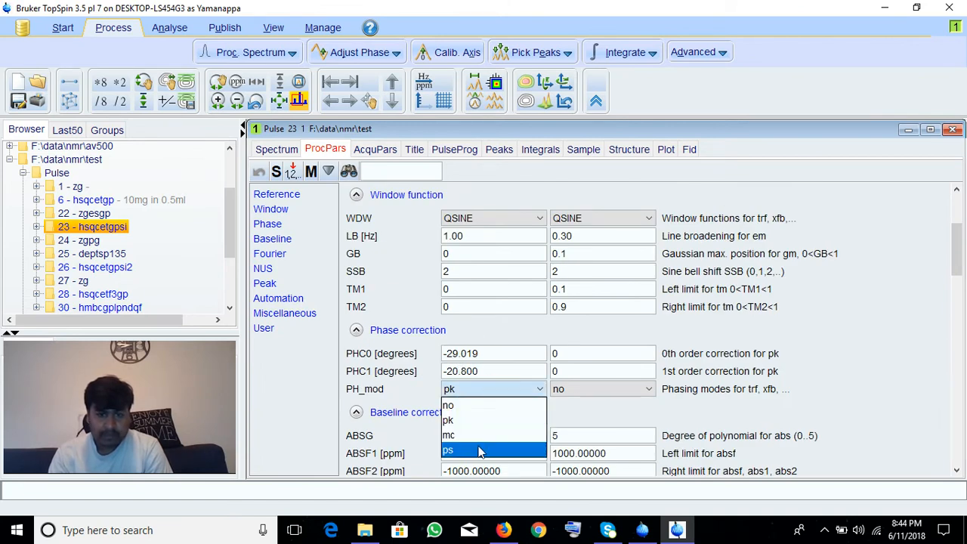
click(474, 389)
scroll(376, 391, down, 3)
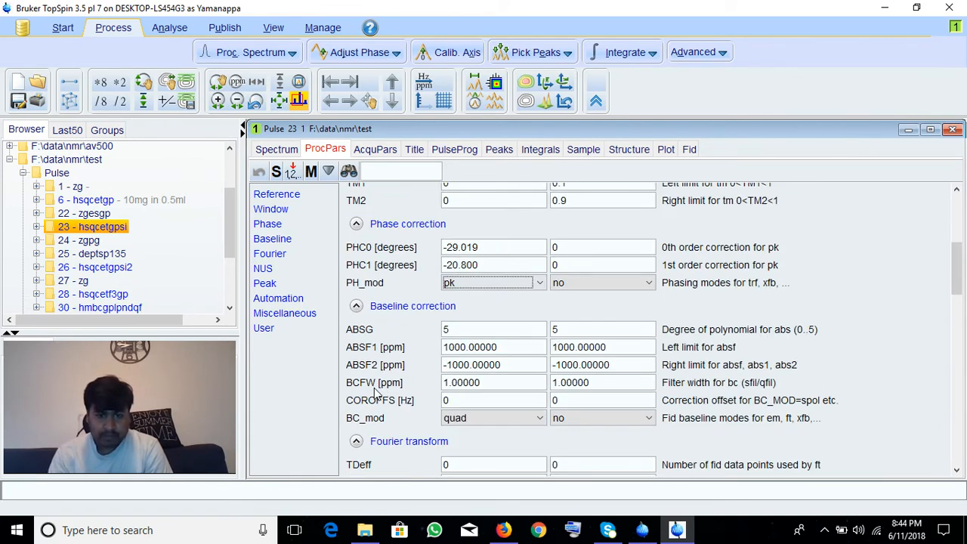
click(476, 418)
click(464, 399)
double_click(492, 386)
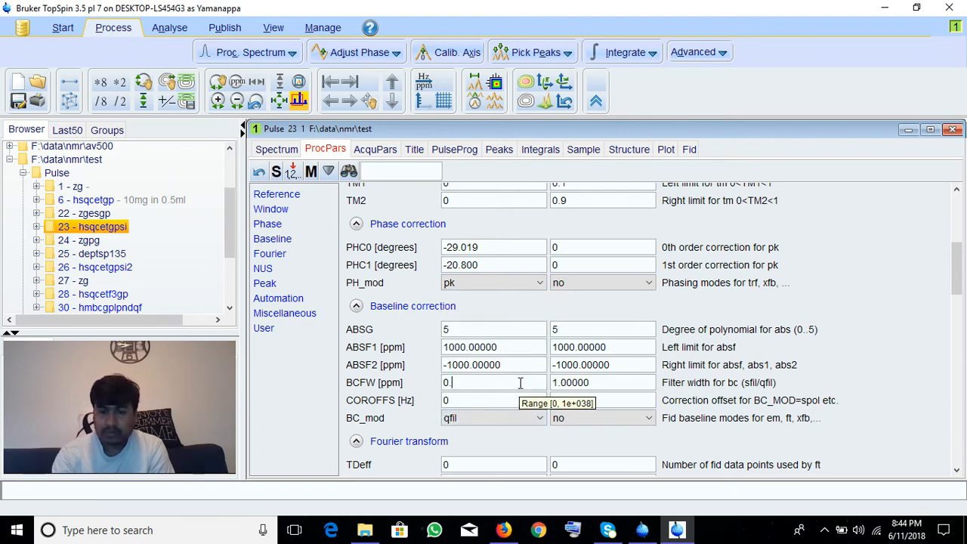
click(276, 150)
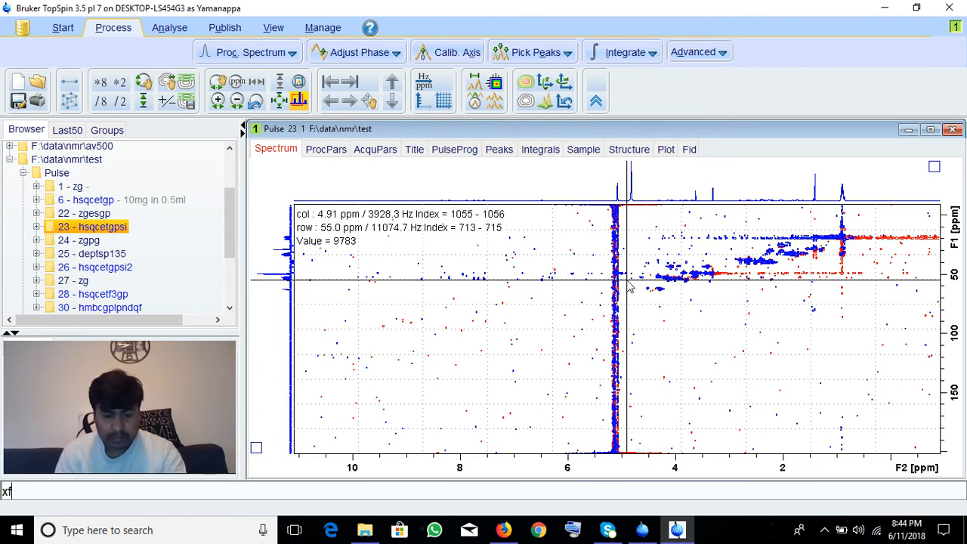
key(Return)
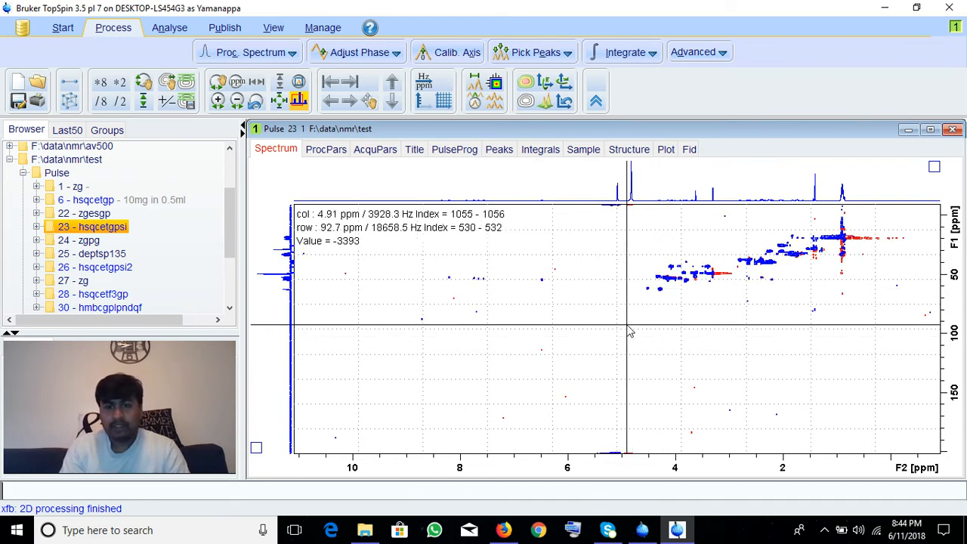
scroll(627, 325, down, 3)
scroll(631, 304, down, 2)
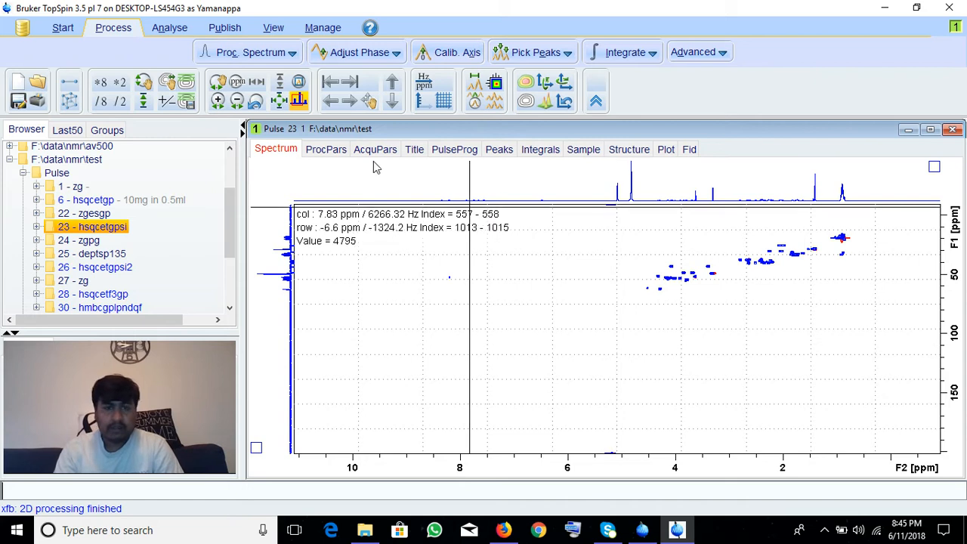
- Set the HSQC's F2 BC_mod to quad, reprocess it with xfb n, and adjust the contour threshold
click(339, 152)
click(504, 420)
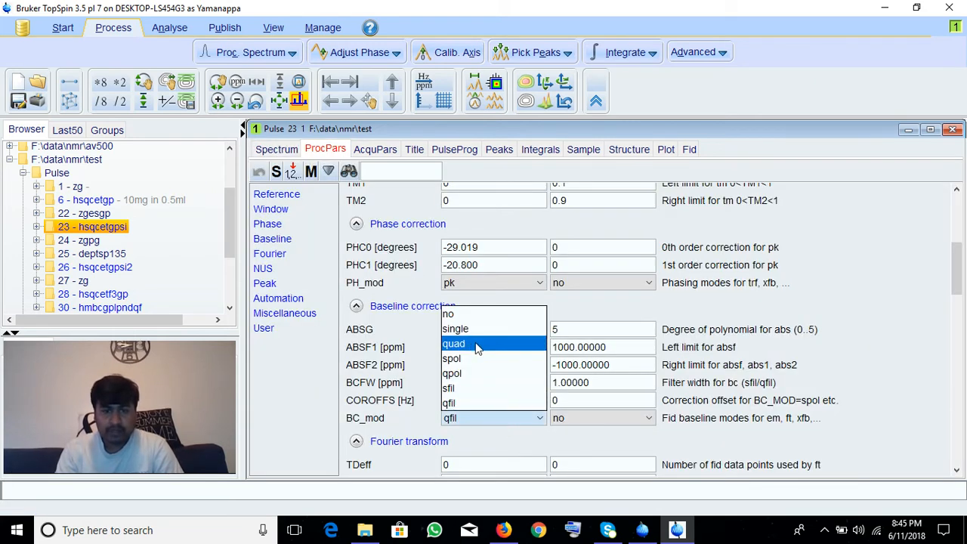
click(476, 344)
click(276, 149)
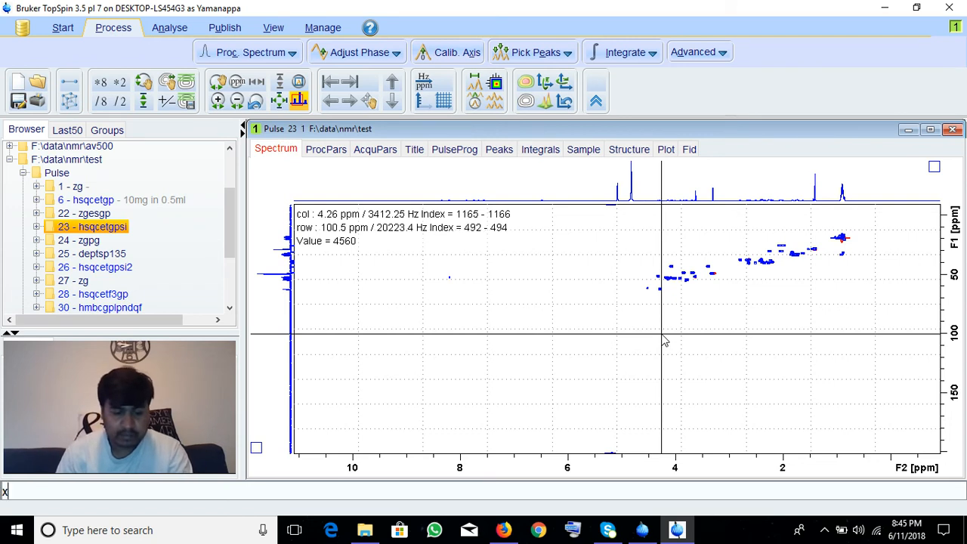
text(xfb n)
key(Return)
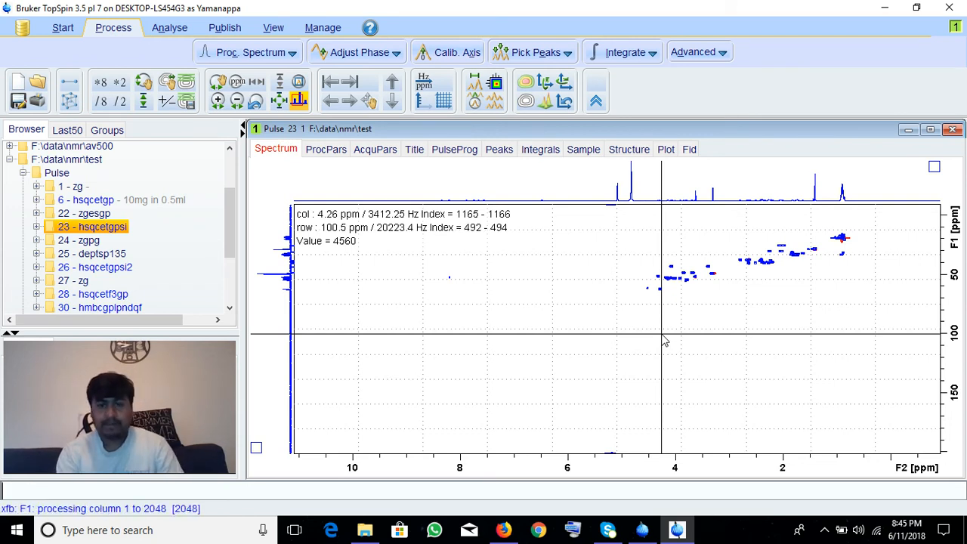
scroll(661, 335, up, 6)
scroll(662, 335, down, 4)
scroll(662, 339, down, 2)
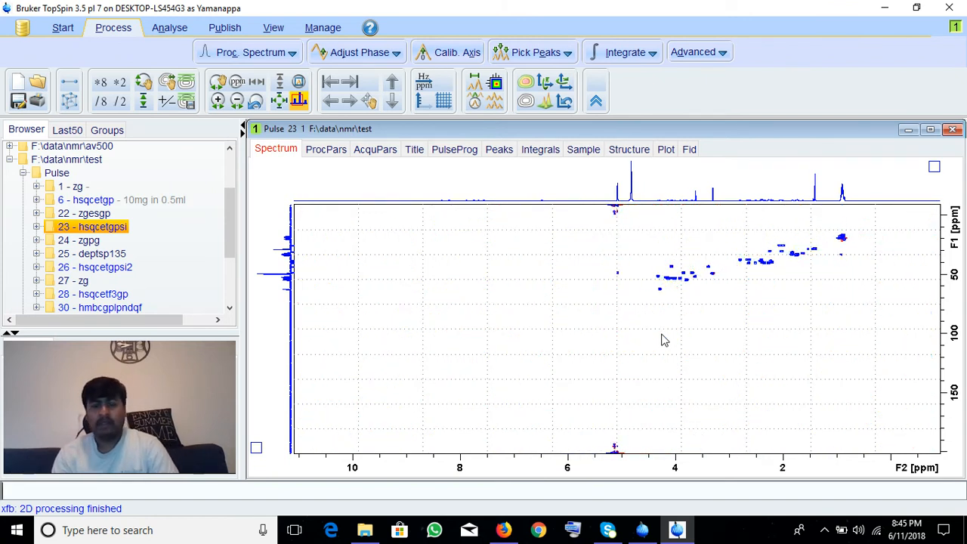
- Open HMBC experiment 30 and attach Pulse experiment 22 as its external F2 projection
click(127, 308)
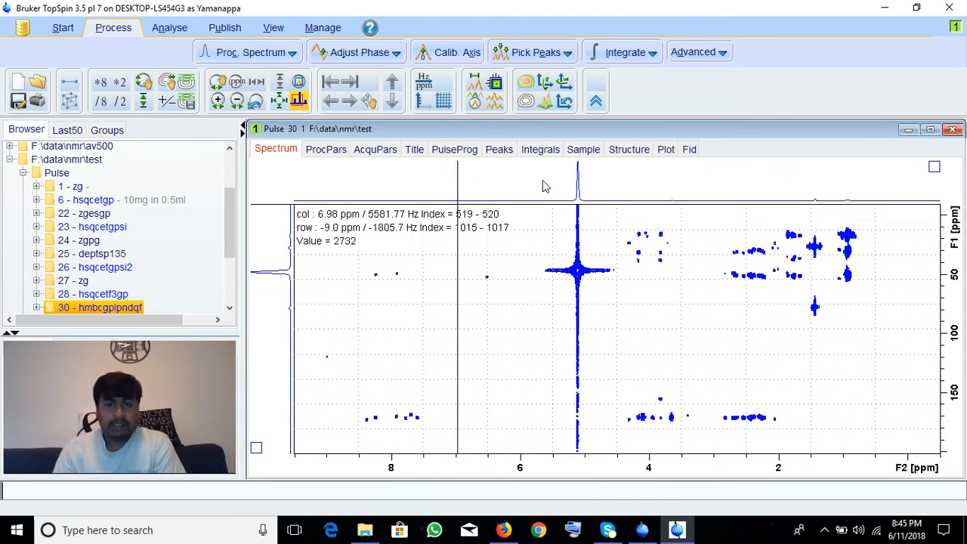
right_click(474, 182)
click(502, 185)
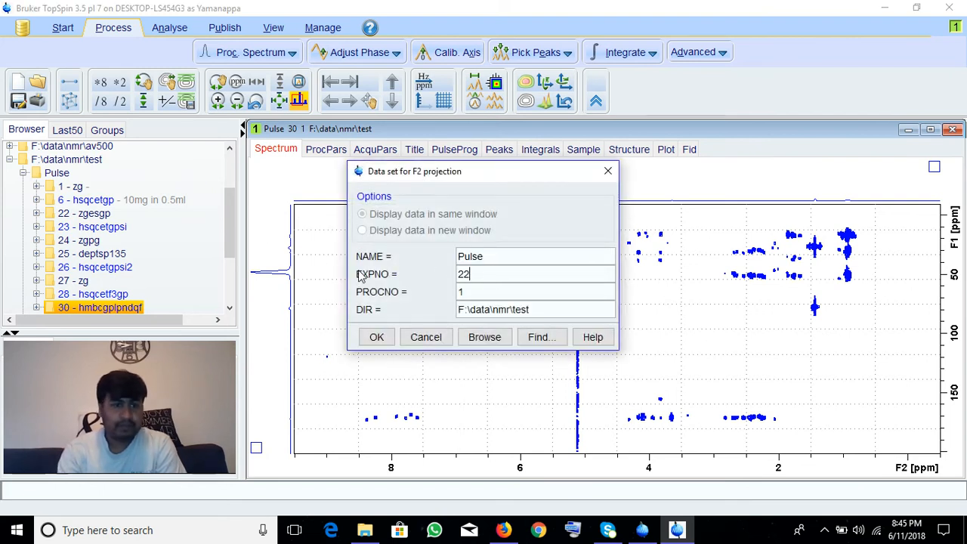
key(Return)
- Attach a 1D experiment from the Pulse dataset as the HMBC's external F1 projection and adjust the contour threshold
right_click(274, 231)
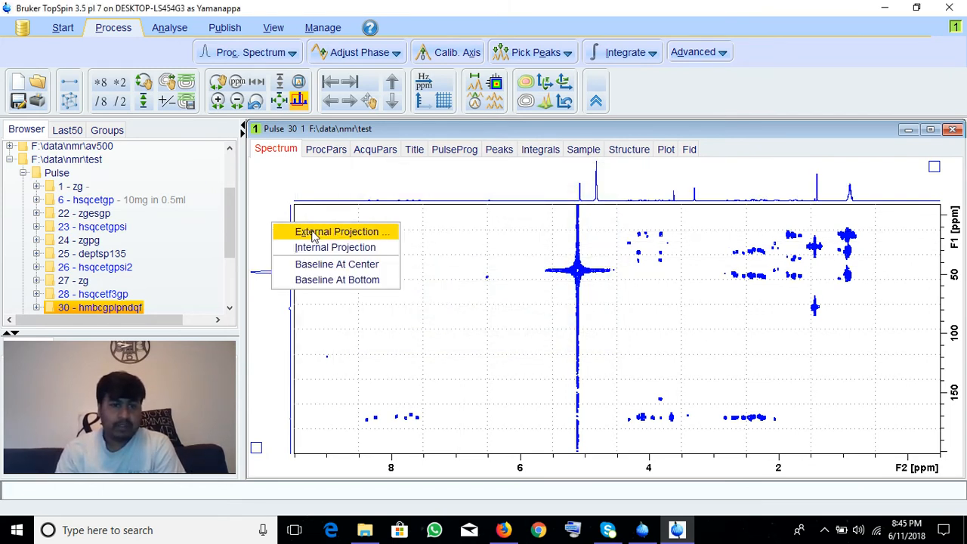
click(300, 231)
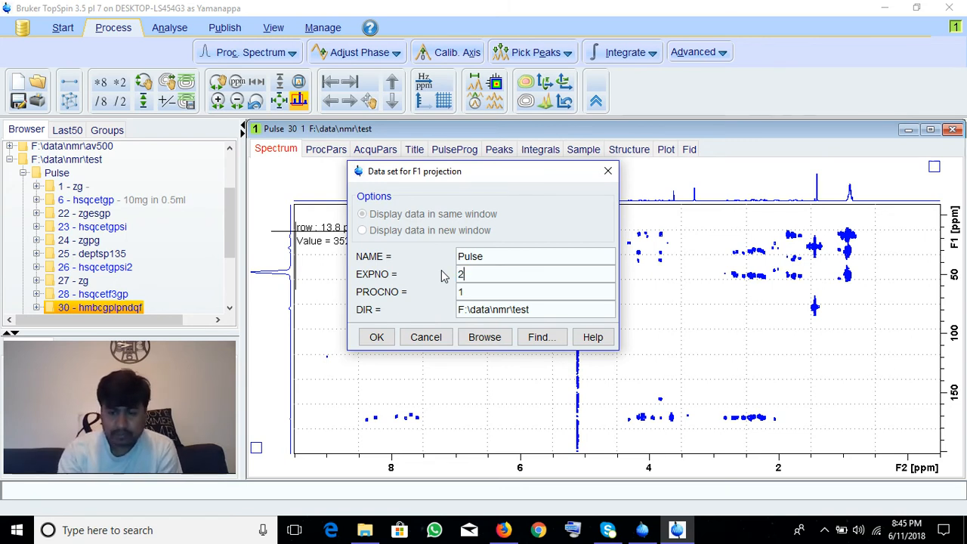
key(Return)
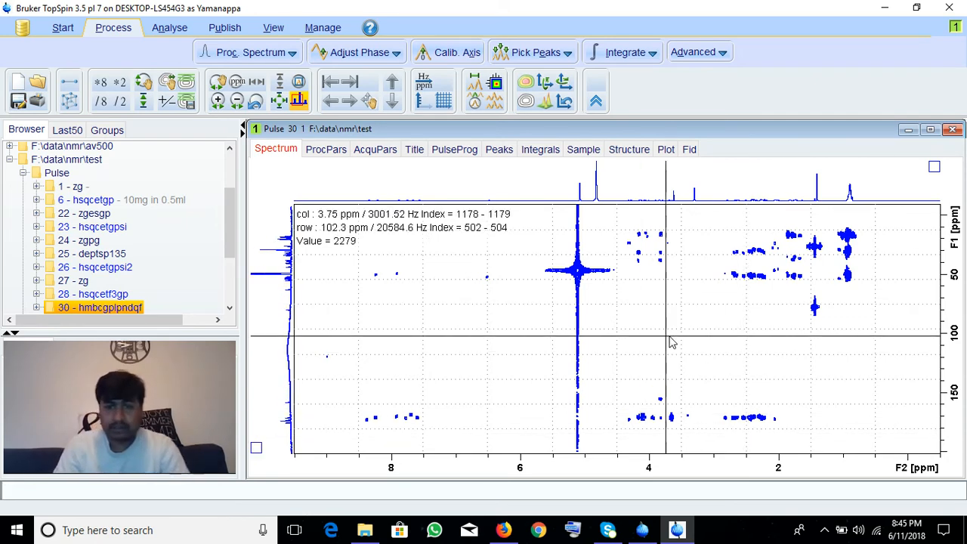
scroll(680, 321, up, 3)
scroll(680, 321, down, 3)
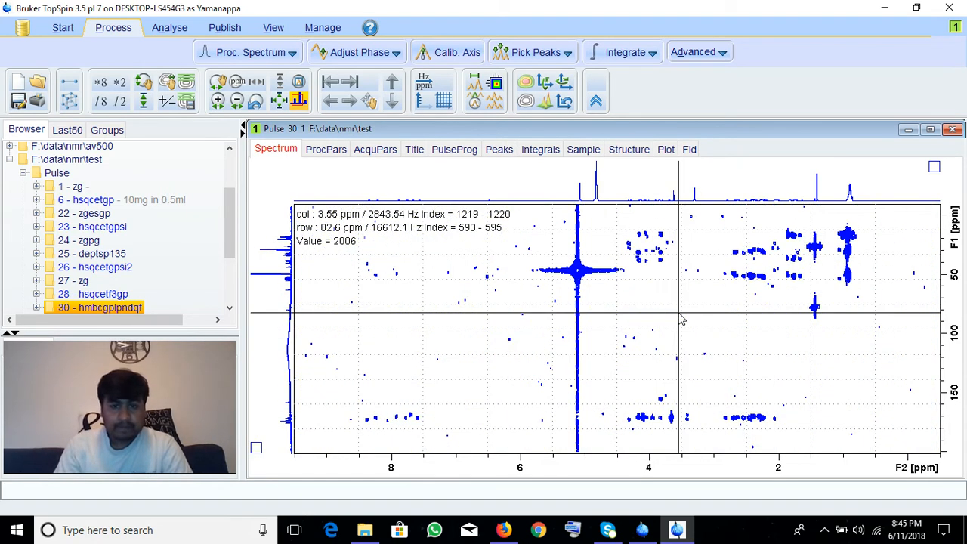
- Review the HMBC's processing parameters, then its acquisition parameters, including FnMODE and the Nucleus 1 settings
click(324, 149)
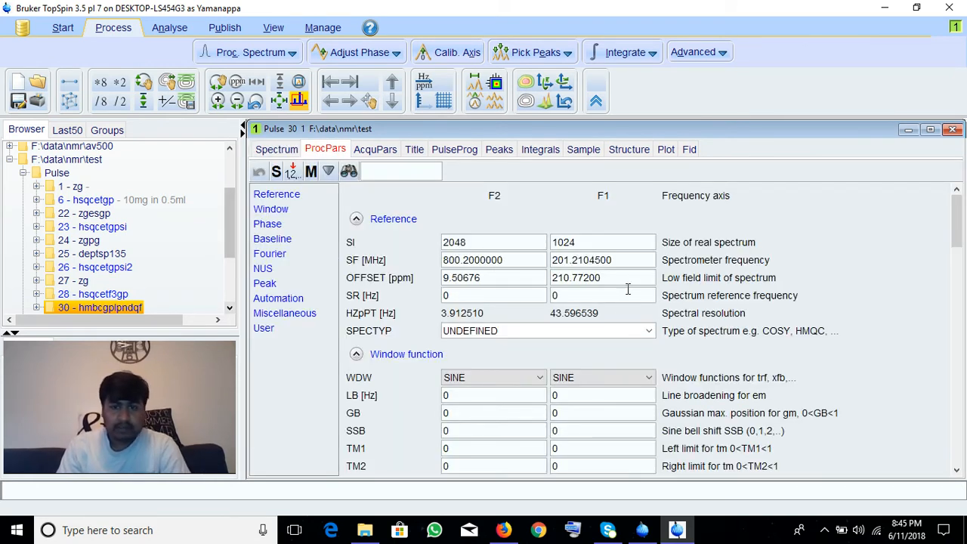
click(375, 149)
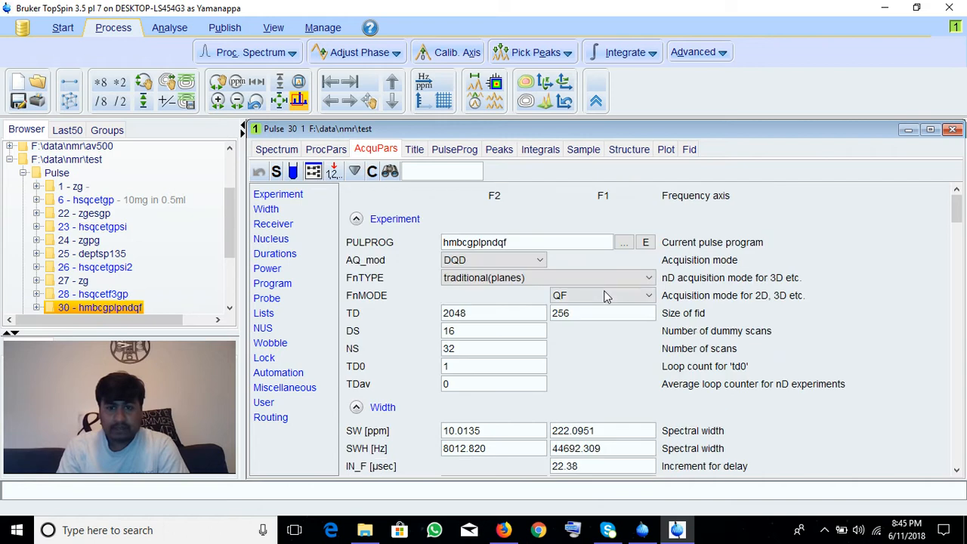
scroll(607, 374, down, 10)
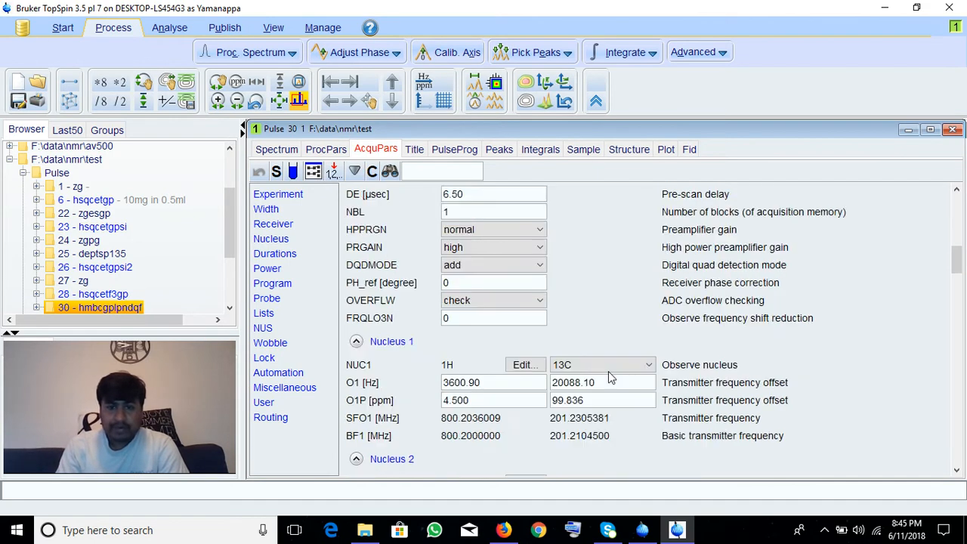
scroll(608, 369, up, 3)
scroll(554, 322, up, 7)
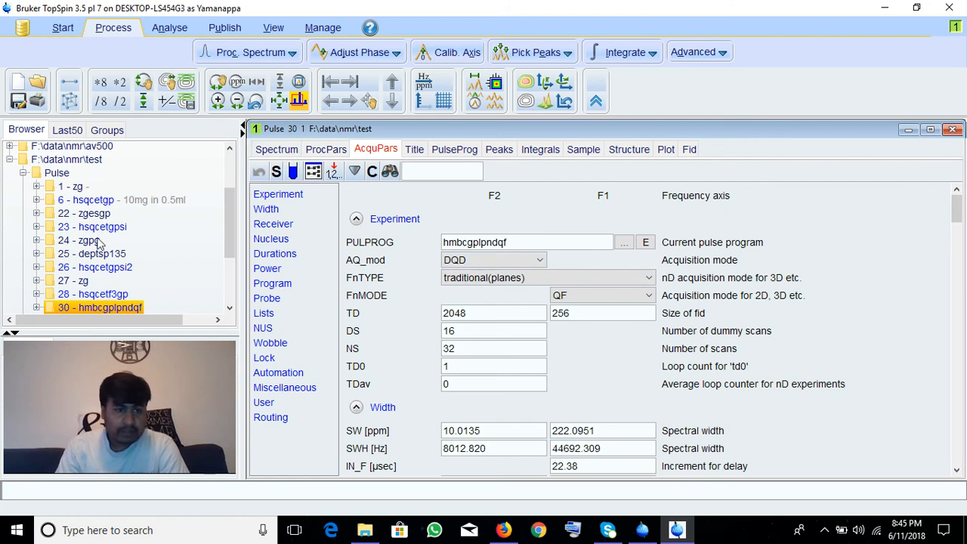
- Copy the 23.66 Hz SR value from Pulse experiment 22 into the F2 SR of HMBC experiment 30
drag(91, 217, 115, 217)
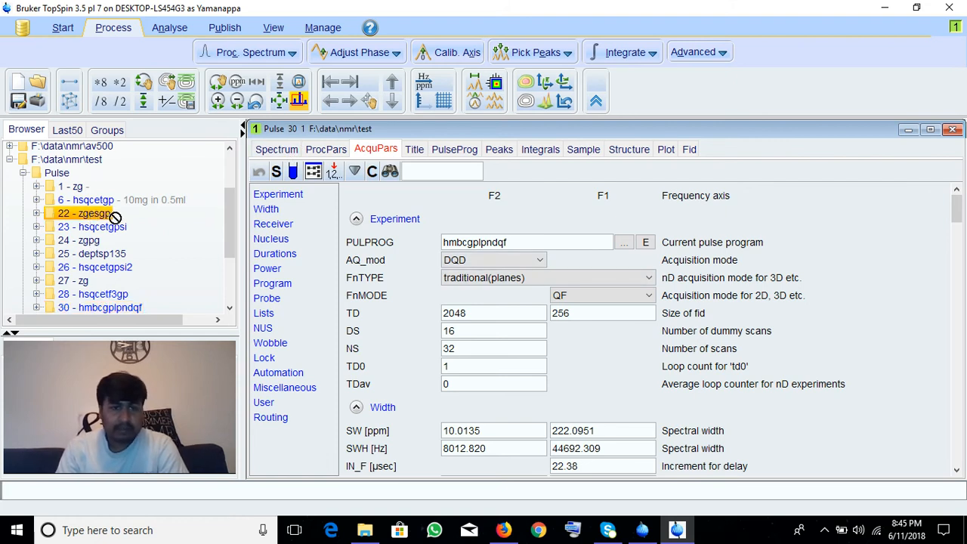
drag(335, 242, 315, 230)
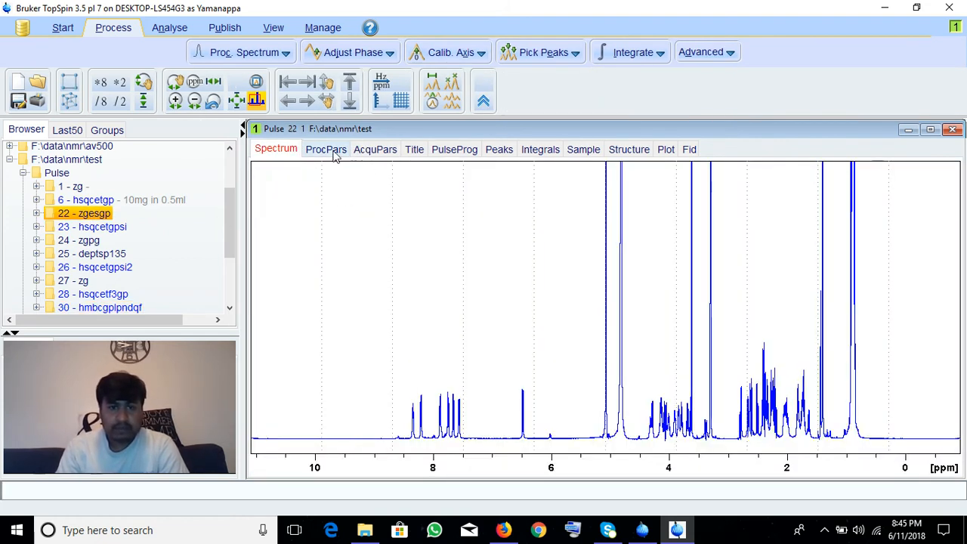
click(327, 149)
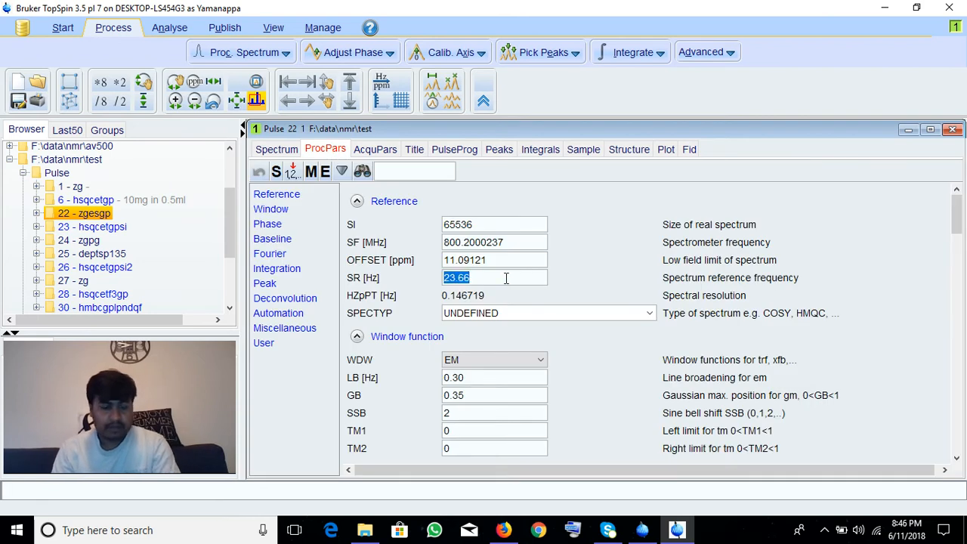
click(283, 149)
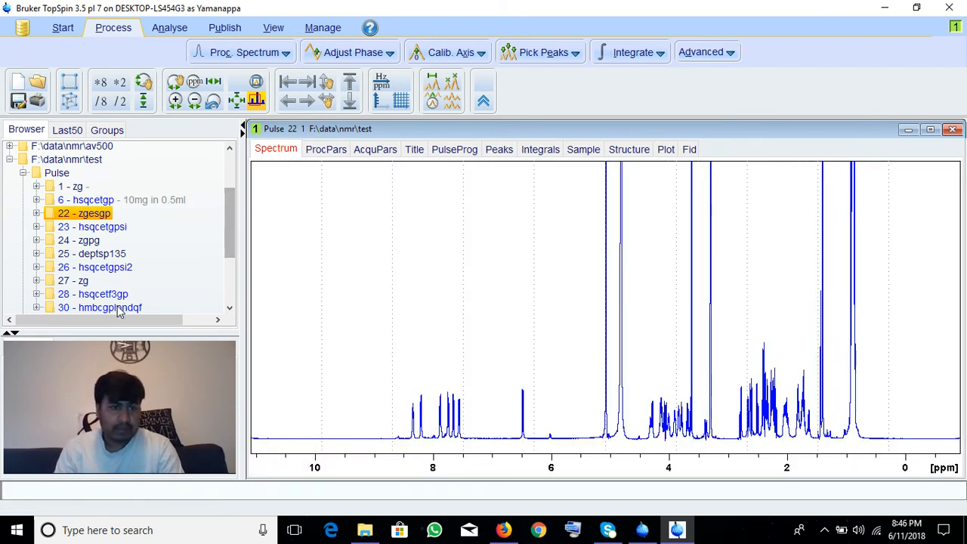
drag(120, 312, 548, 298)
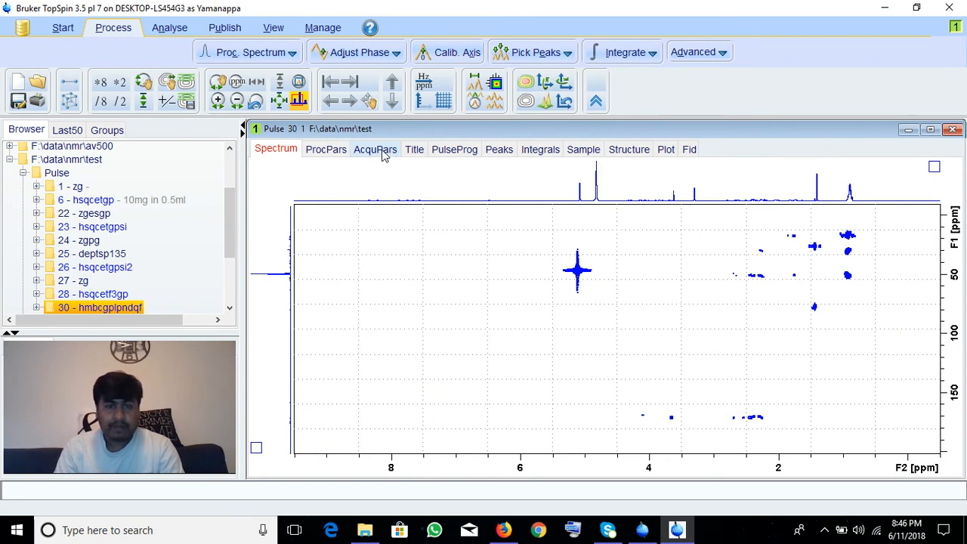
click(325, 149)
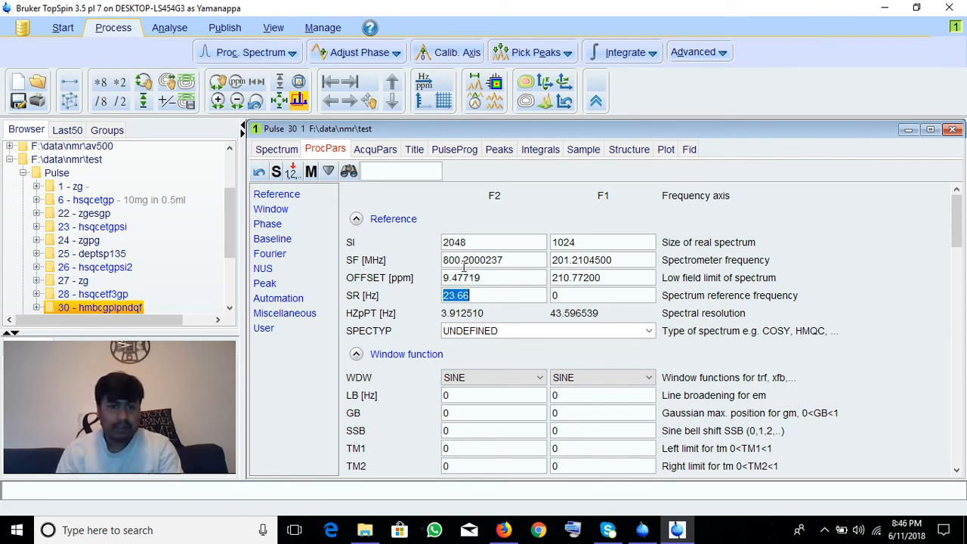
- Copy the -285.03 Hz SR value from Pulse experiment 24 into the HMBC's F1 SR and display the spectrum
drag(89, 239, 226, 242)
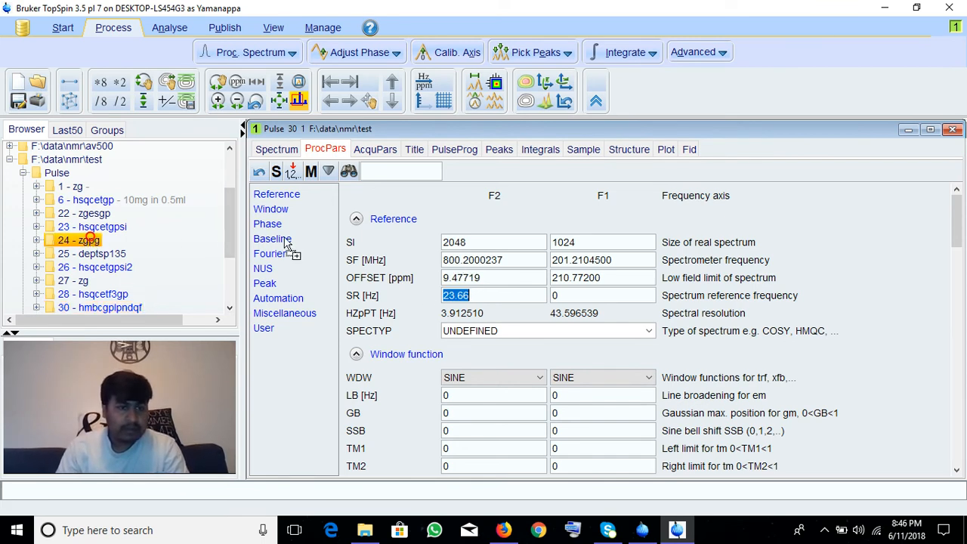
drag(317, 240, 321, 242)
click(338, 150)
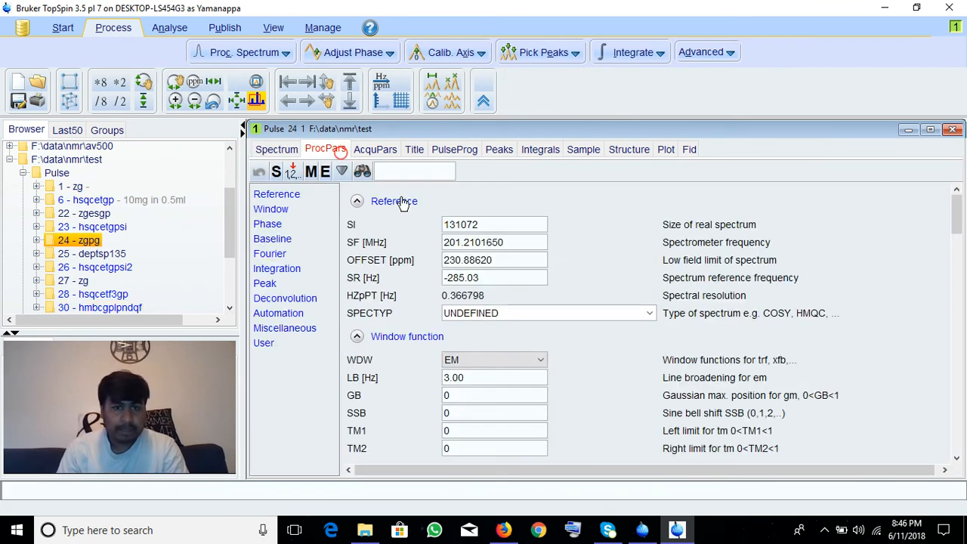
click(491, 279)
click(290, 153)
drag(98, 307, 363, 226)
click(325, 148)
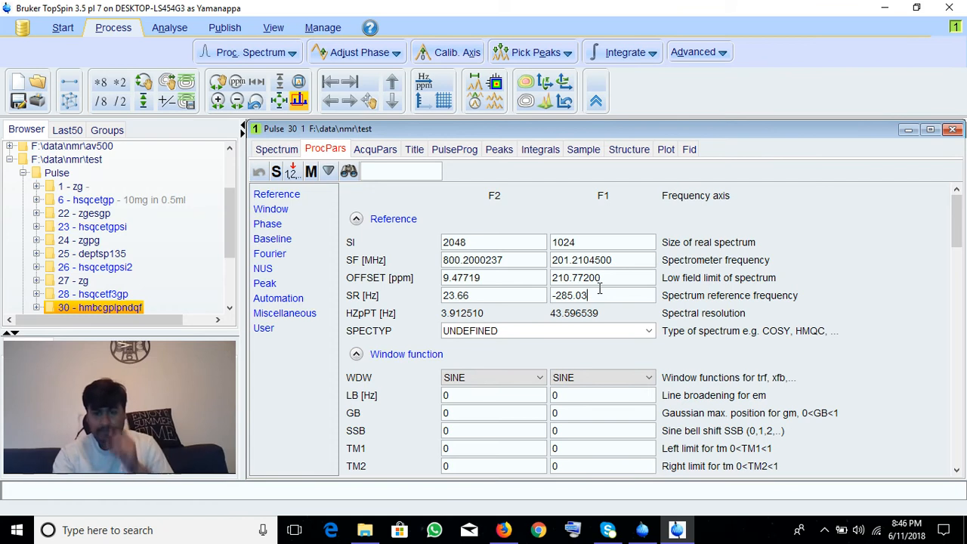
key(Return)
click(271, 148)
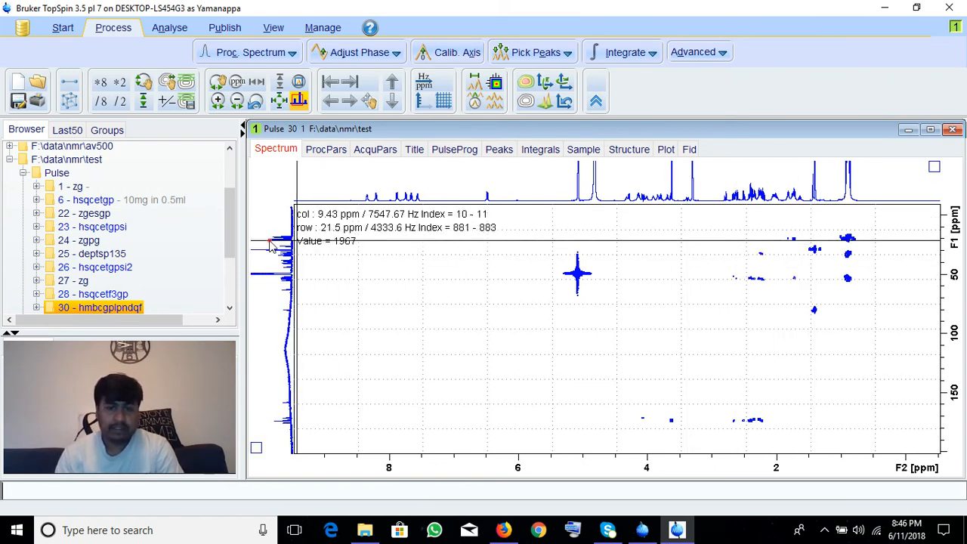
- Show the full HMBC with a lower contour threshold and try to start phase correction
scroll(670, 440, up, 2)
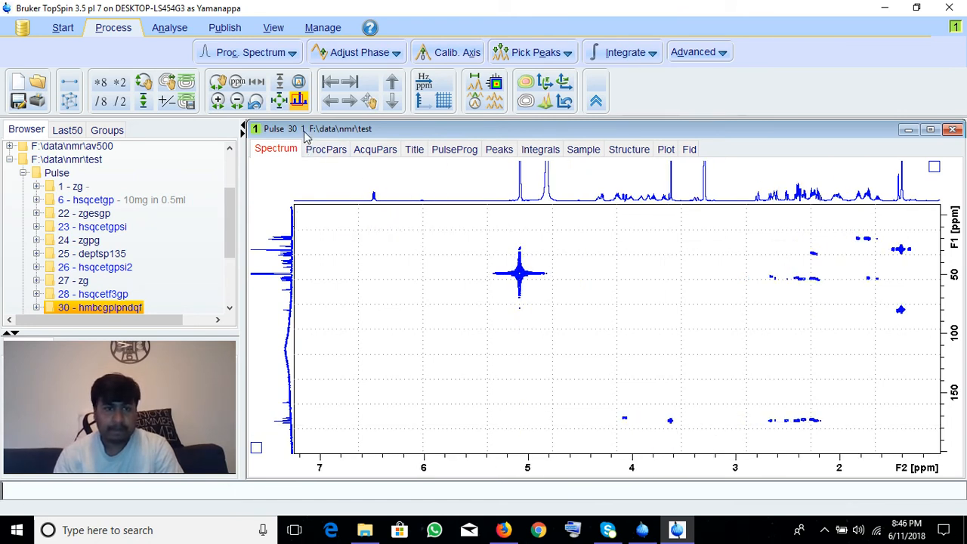
click(278, 100)
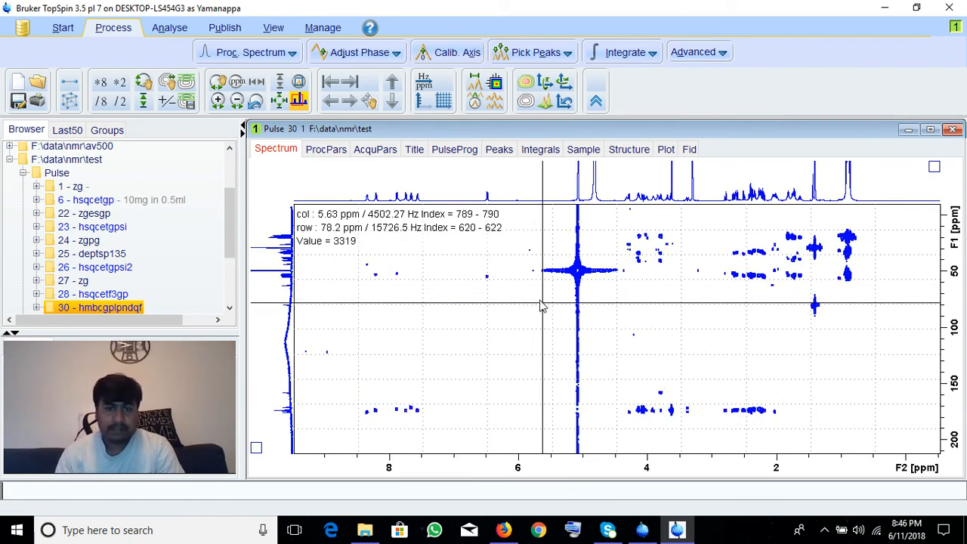
click(347, 55)
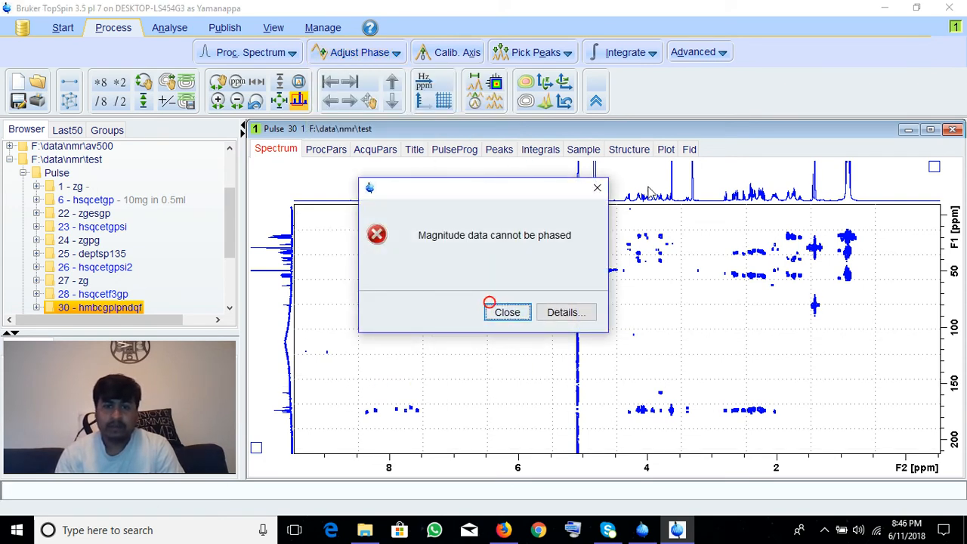
click(598, 189)
- Set the HMBC's PH_mod to pk in both F1 and F2 and reprocess it with xfb
click(325, 149)
scroll(522, 347, down, 2)
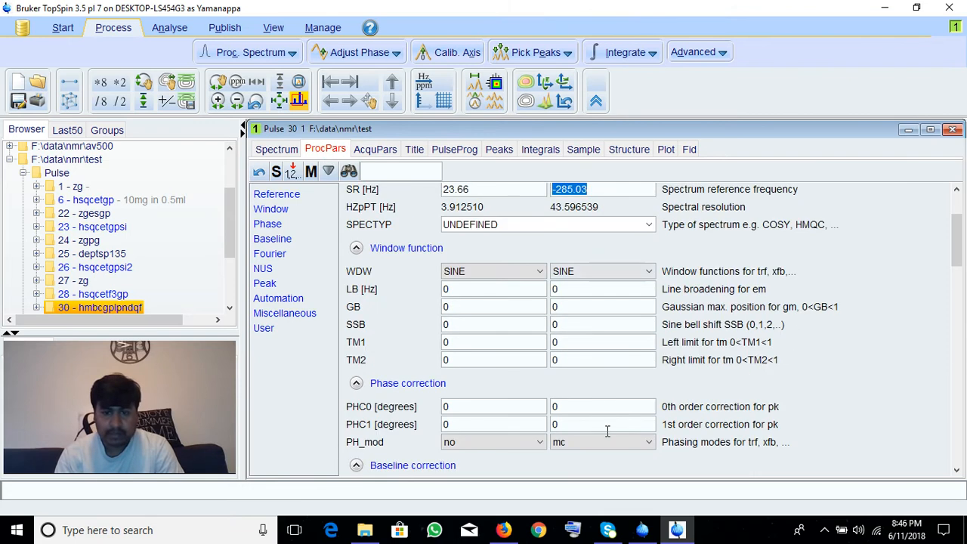
scroll(604, 428, down, 2)
click(598, 335)
click(582, 367)
click(507, 334)
click(504, 370)
click(290, 151)
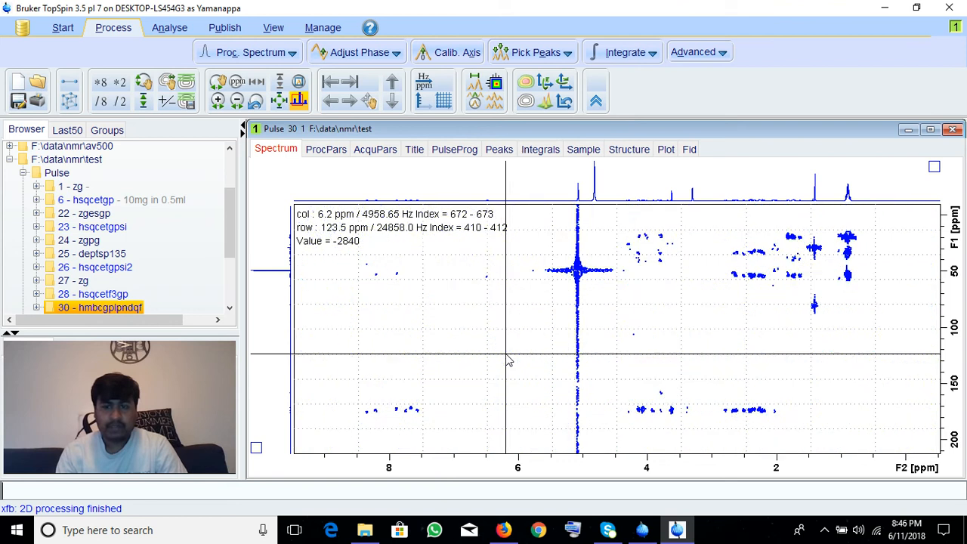
- Set the HMBC's PH_mod to mc in F1 and no in F2, then reprocess it with xfb
click(325, 148)
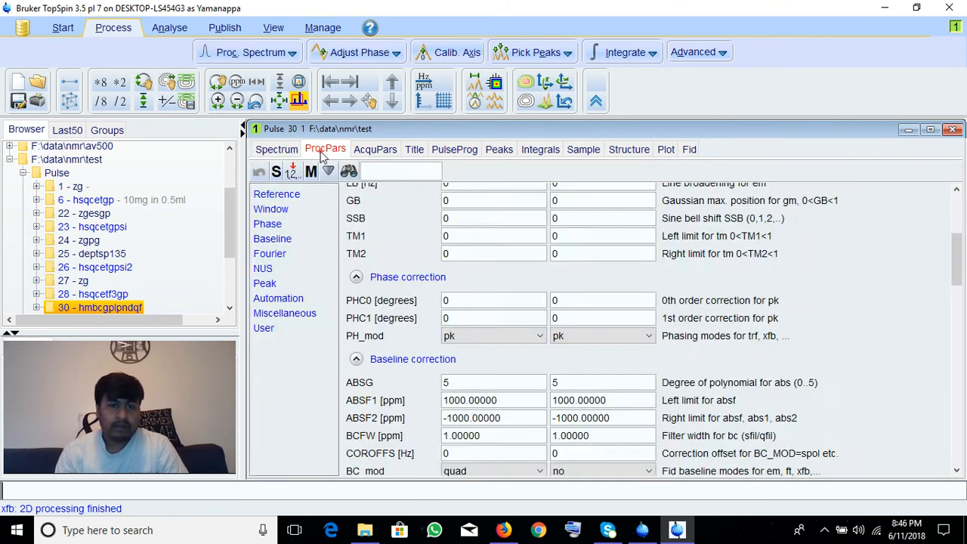
scroll(543, 442, down, 2)
scroll(589, 404, down, 2)
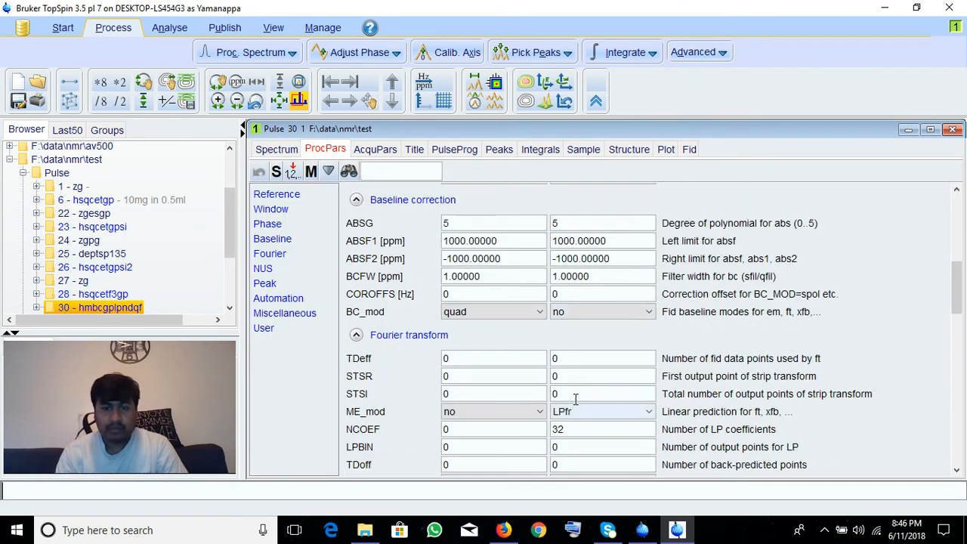
scroll(579, 400, up, 4)
click(584, 335)
click(578, 382)
click(506, 336)
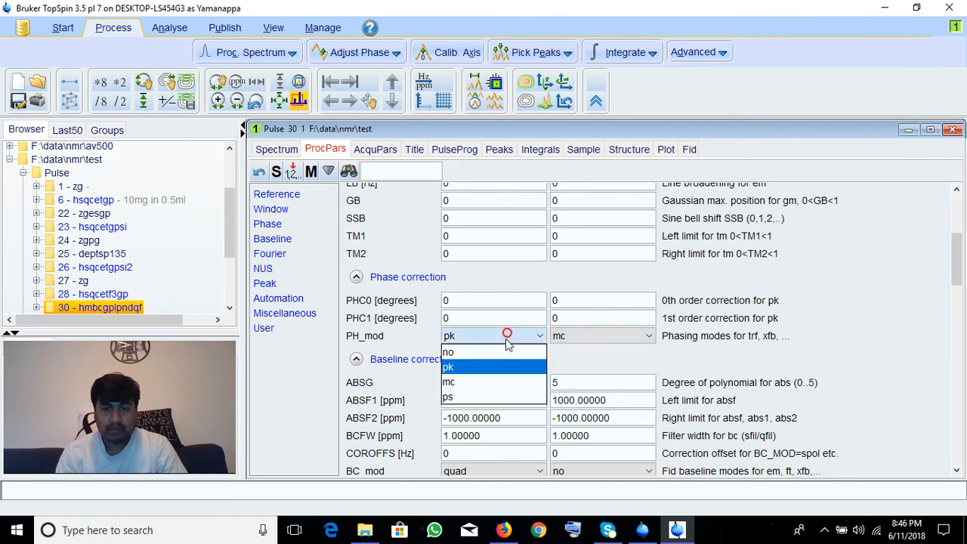
click(488, 354)
click(279, 148)
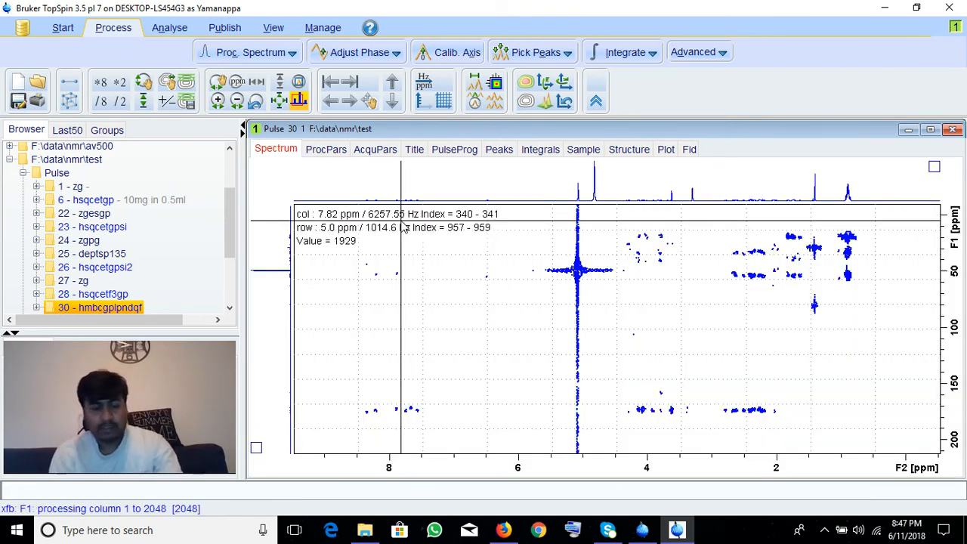
- Baseline-correct the HMBC with abs2 and abs1, then enlarge the vertical scale of both external projections
text(abs2)
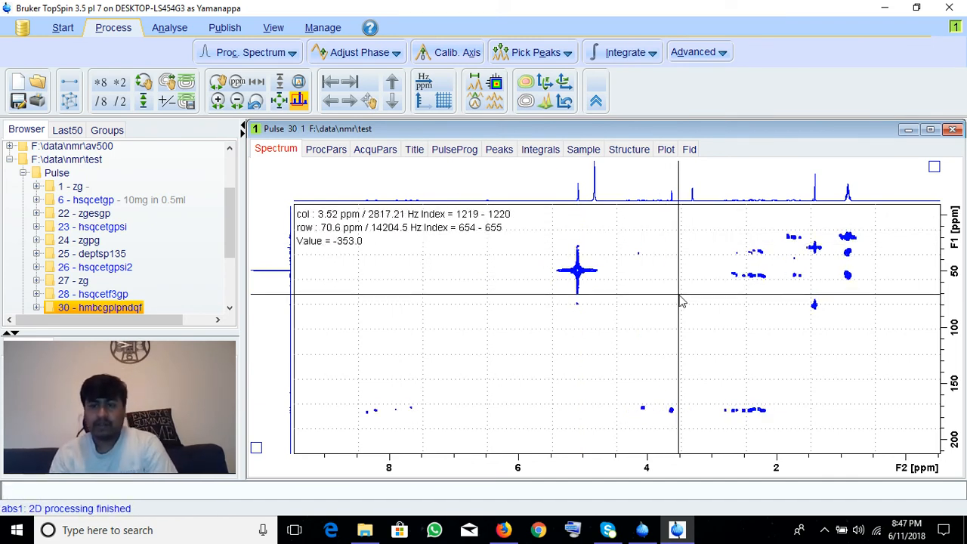
scroll(678, 296, down, 3)
click(579, 191)
scroll(578, 191, up, 10)
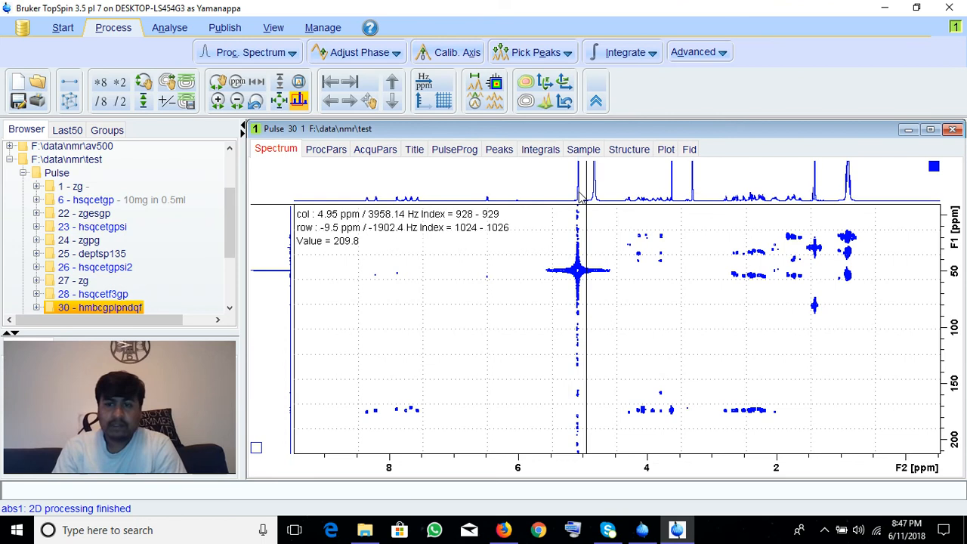
click(278, 221)
scroll(278, 222, up, 8)
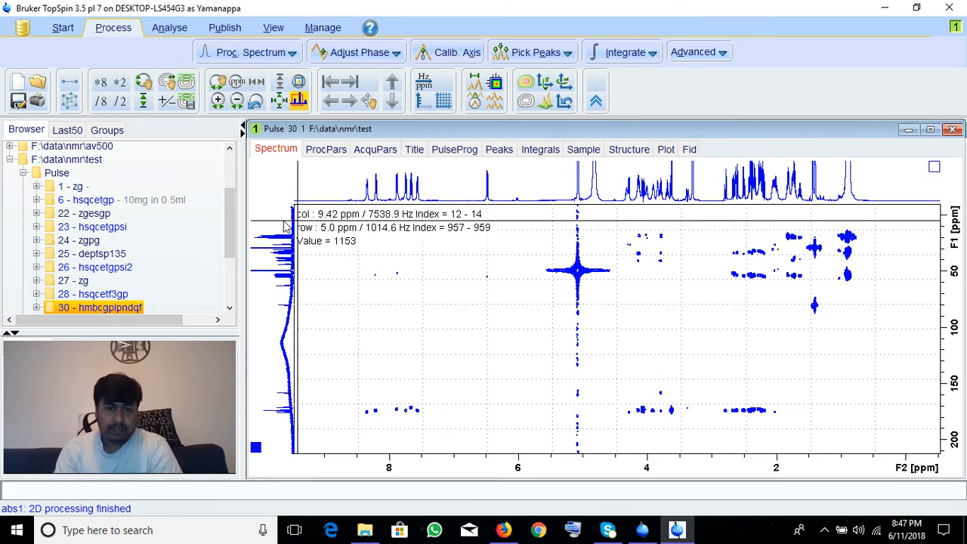
- Examine the HMBC correlations in the carbonyl region, around 160 to 190 ppm in F1, at different contour levels
drag(349, 429, 817, 390)
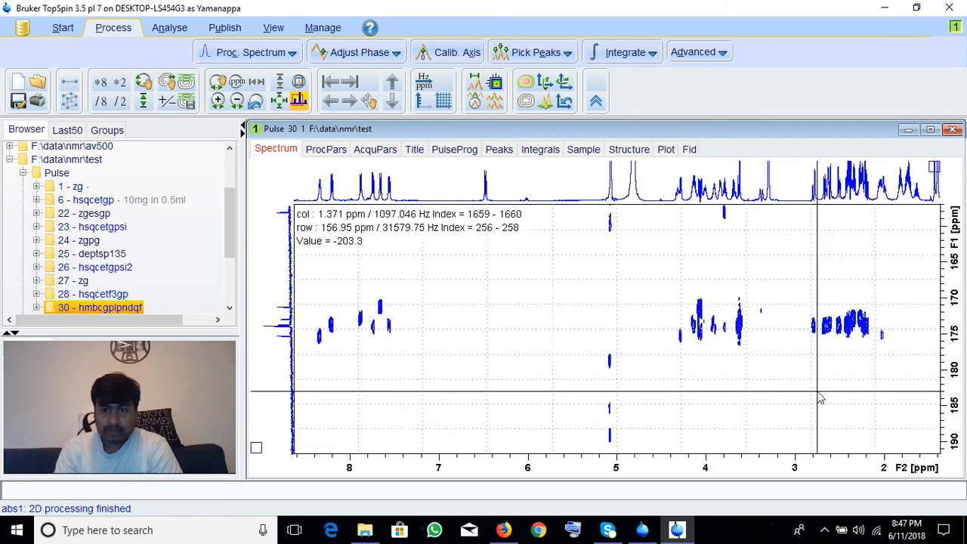
scroll(499, 310, down, 2)
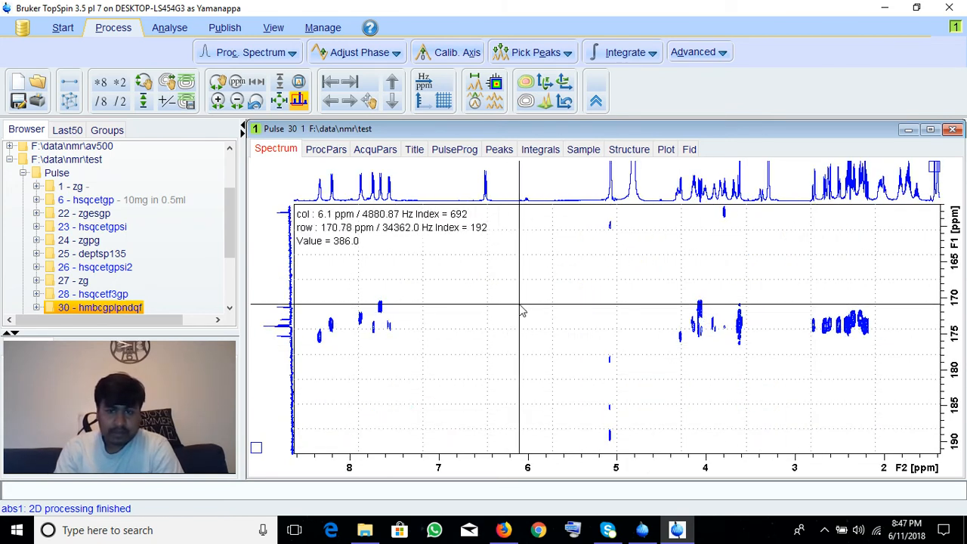
scroll(551, 309, down, 2)
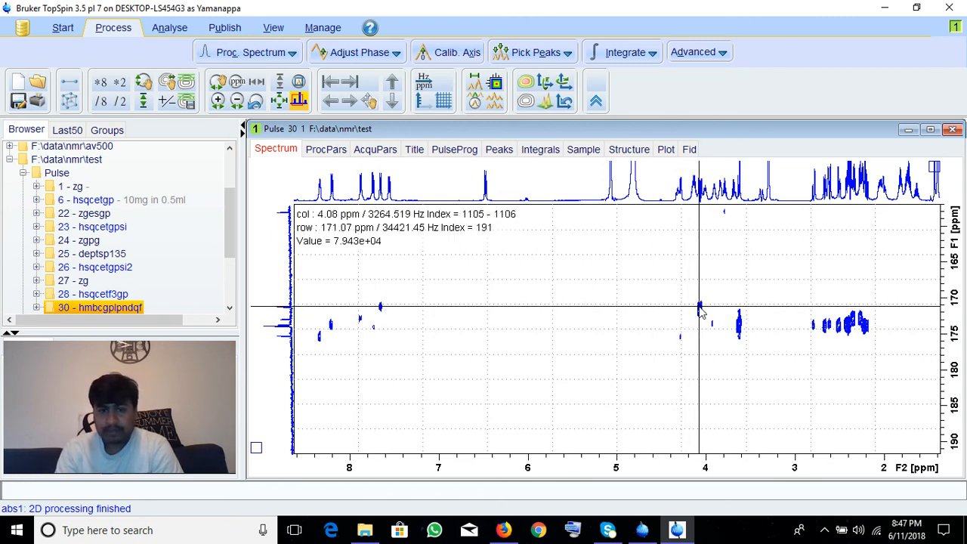
scroll(725, 315, up, 2)
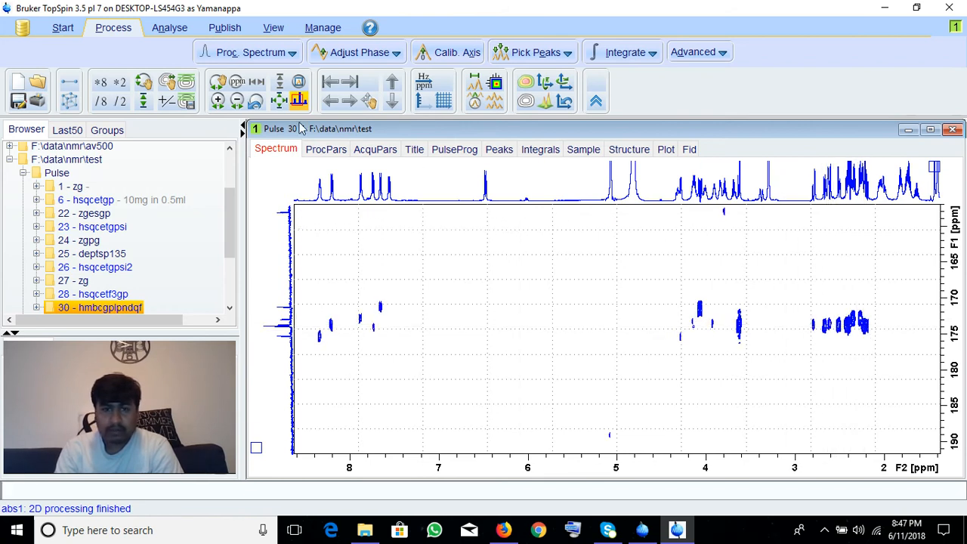
- Examine the HMBC's aliphatic correlations between about 0 and 85 ppm in F1, then return to the full spectrum
click(279, 100)
scroll(619, 309, down, 2)
drag(612, 218, 880, 313)
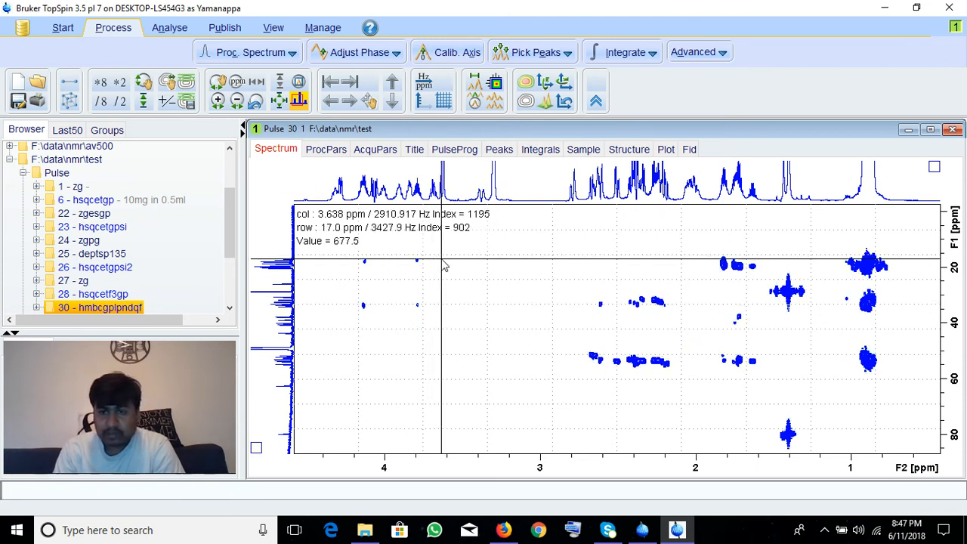
scroll(853, 297, up, 3)
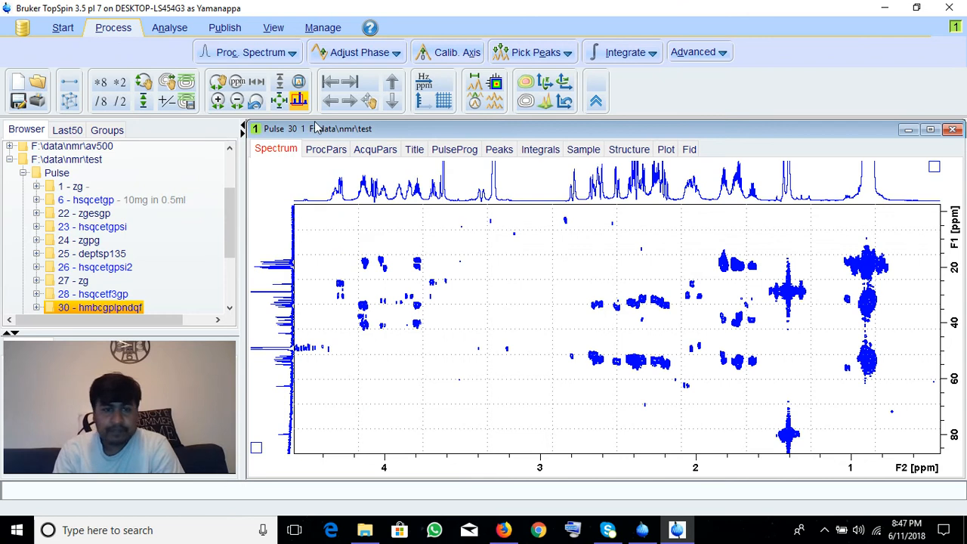
click(280, 100)
scroll(696, 307, down, 3)
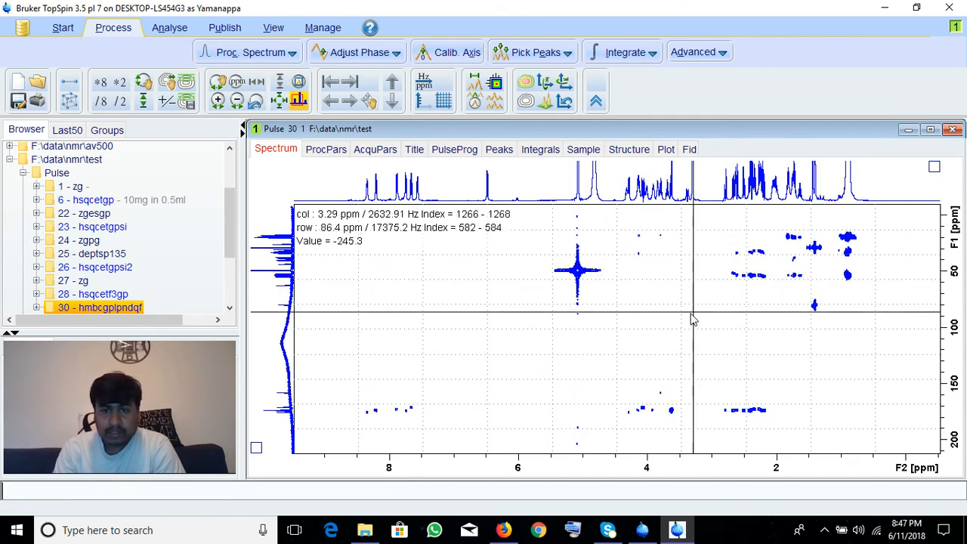
- Reduce the vertical scale of the HMBC's F2 projection and open its processing parameters
click(602, 190)
scroll(602, 190, down, 5)
scroll(603, 189, up, 4)
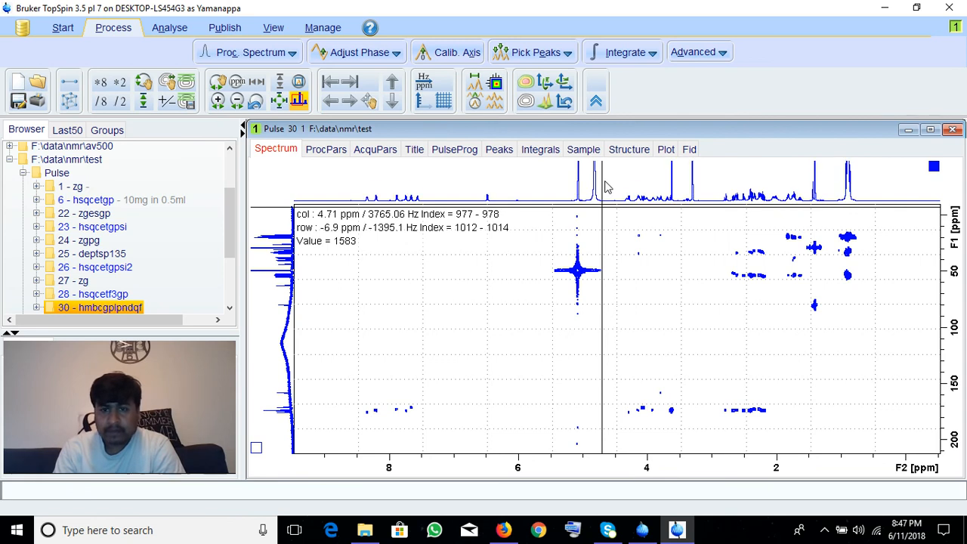
click(326, 150)
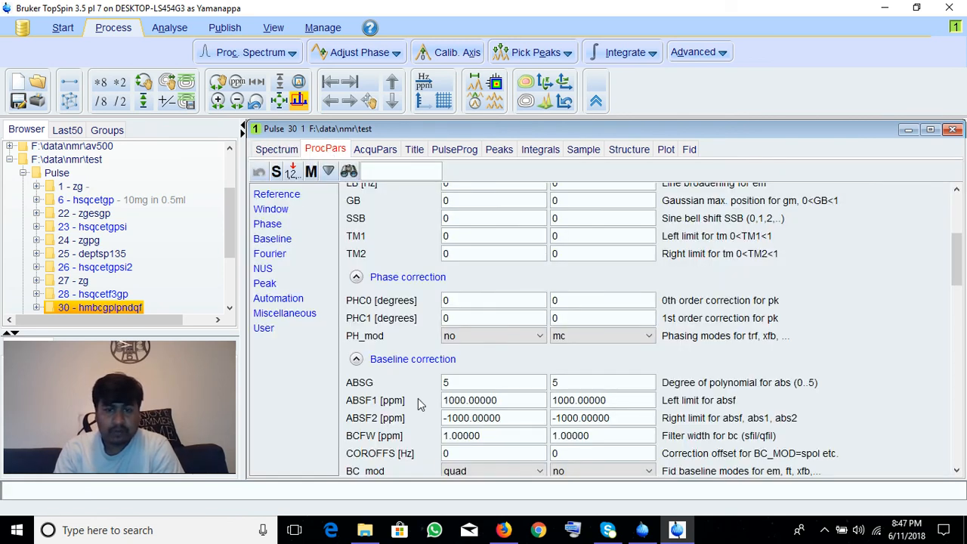
- Set the HMBC's F2 baseline correction mode BC_mod to qfil with a BCFW filter width of 0.2 ppm, and reprocess with xfb
scroll(544, 401, down, 2)
click(510, 417)
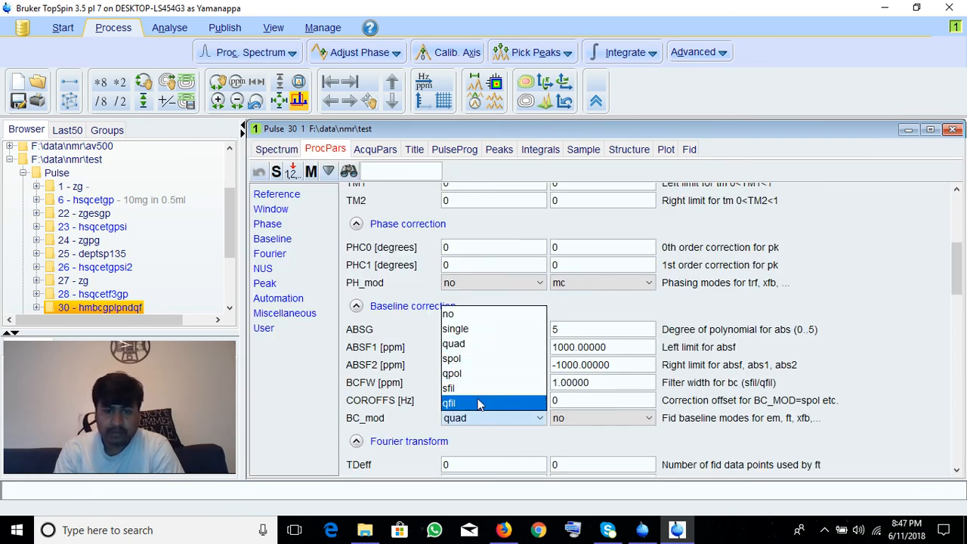
click(479, 399)
click(510, 383)
text(0.2)
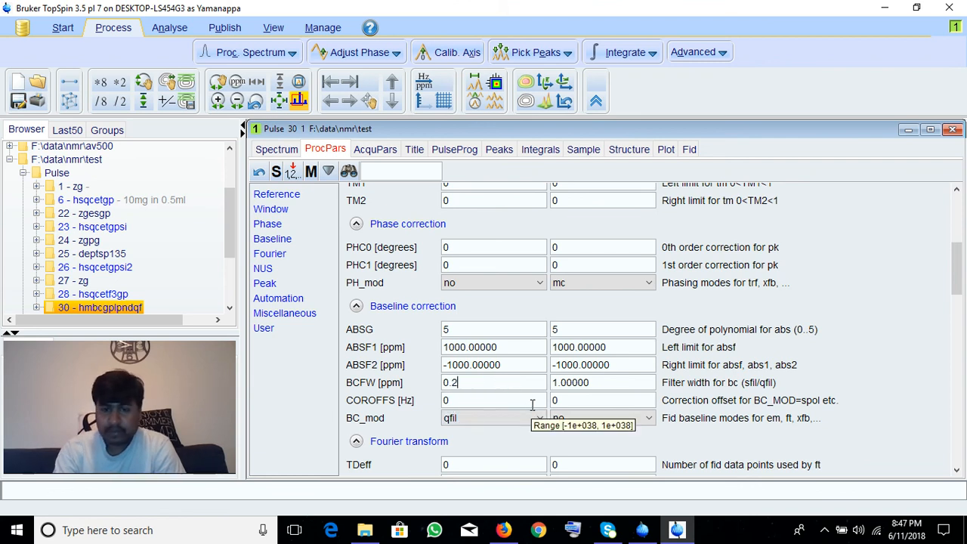
click(279, 100)
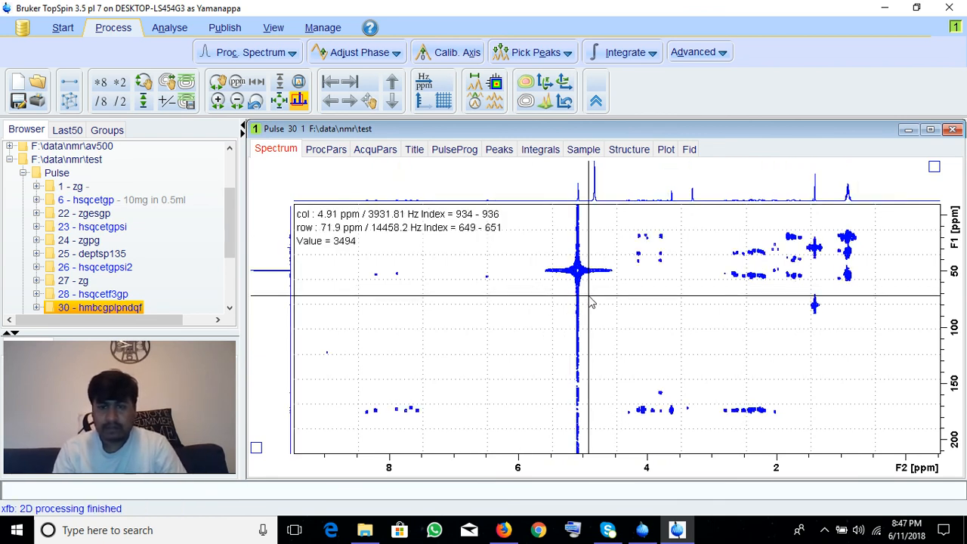
- Examine the residual solvent signal and cross peaks of the qfil-processed HMBC at different contour levels
scroll(591, 302, up, 2)
scroll(596, 296, down, 2)
scroll(601, 290, up, 2)
scroll(603, 291, down, 2)
scroll(604, 291, up, 2)
scroll(604, 291, down, 1)
scroll(604, 291, up, 1)
scroll(604, 291, down, 2)
- Set the HMBC's F2 baseline correction mode BC_mod to quad and reprocess the spectrum with xfb
click(325, 149)
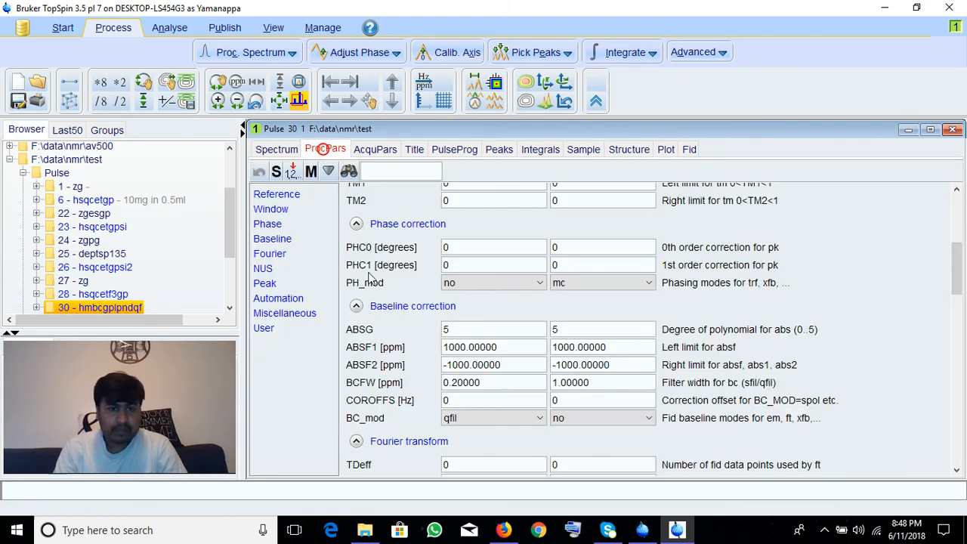
click(503, 420)
click(469, 342)
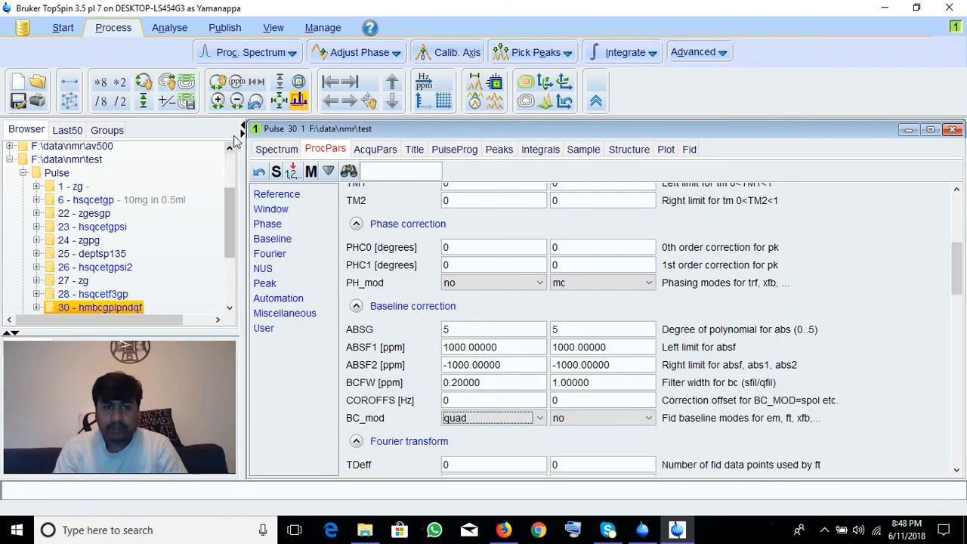
click(276, 148)
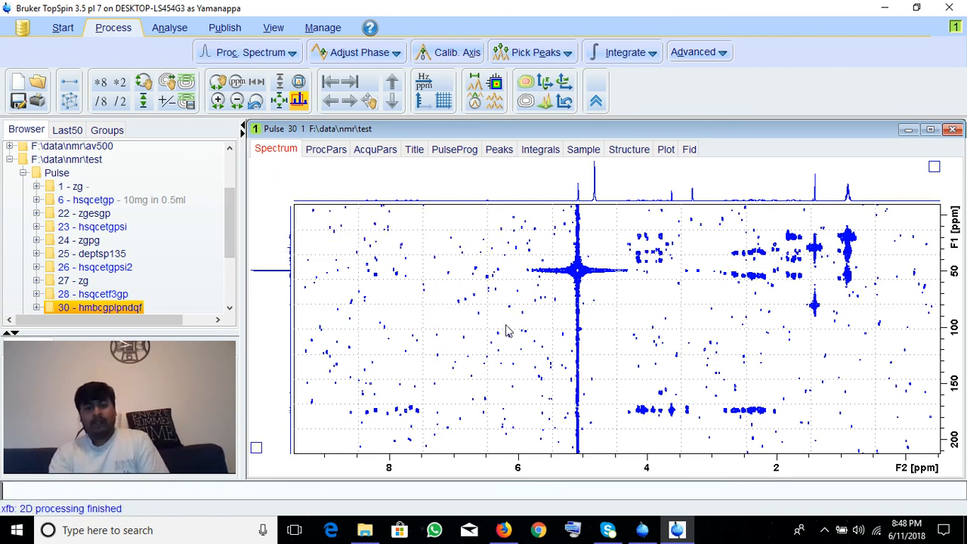
- Compare noise and cross peaks in the quad-processed HMBC by raising and lowering the contour levels
scroll(507, 325, down, 4)
scroll(498, 309, up, 3)
scroll(476, 272, down, 2)
scroll(544, 323, down, 2)
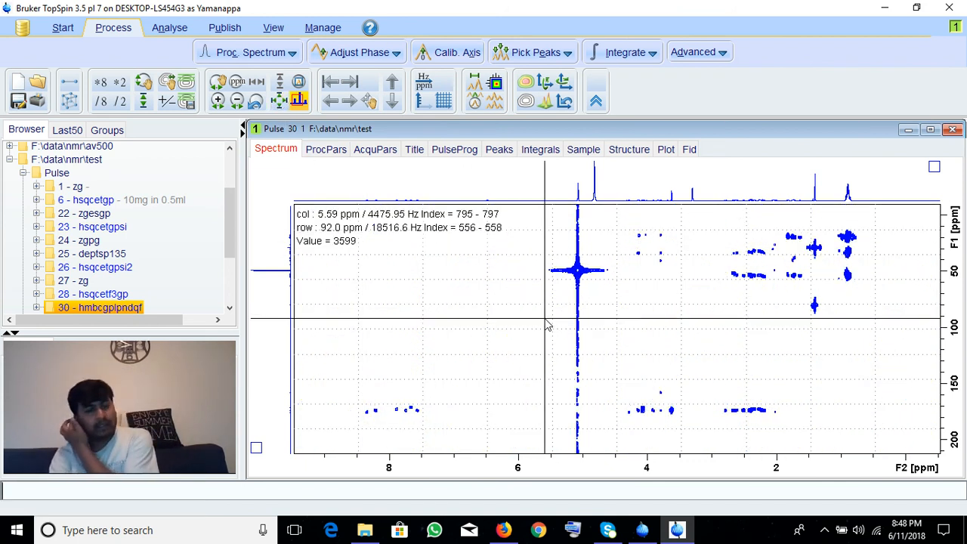
scroll(640, 302, up, 2)
scroll(635, 295, up, 2)
scroll(637, 295, down, 2)
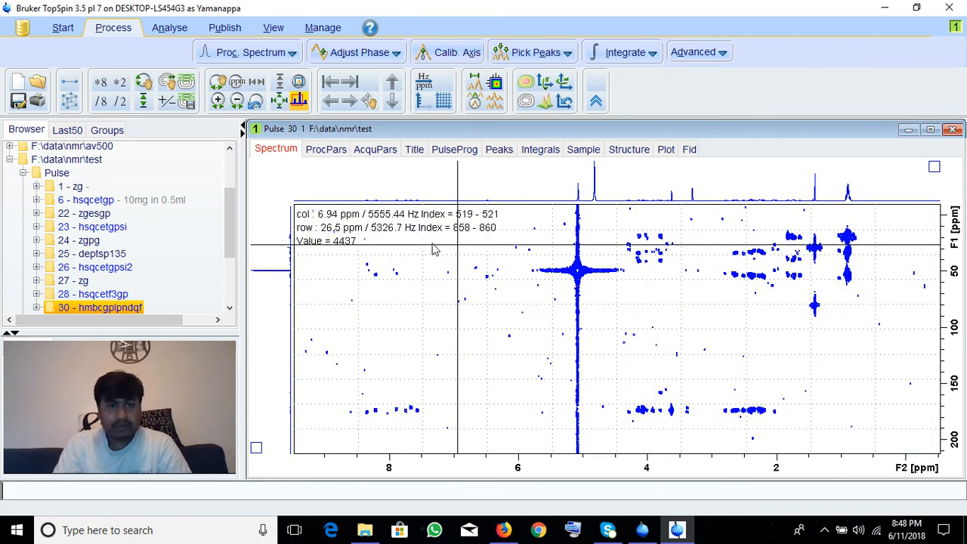